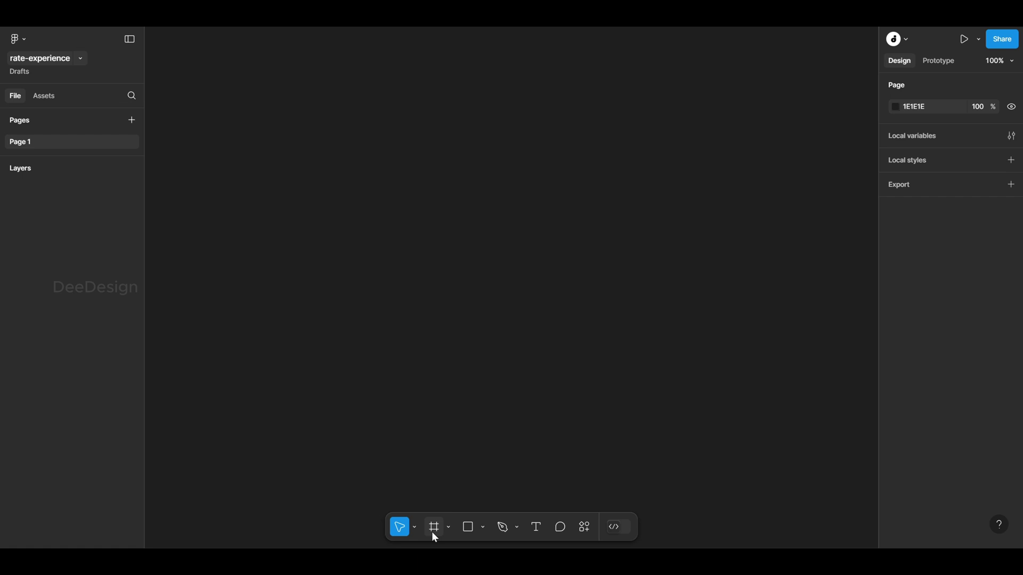
# Add an iPhone 16 frame to the canvas
pyautogui.click(439, 531)
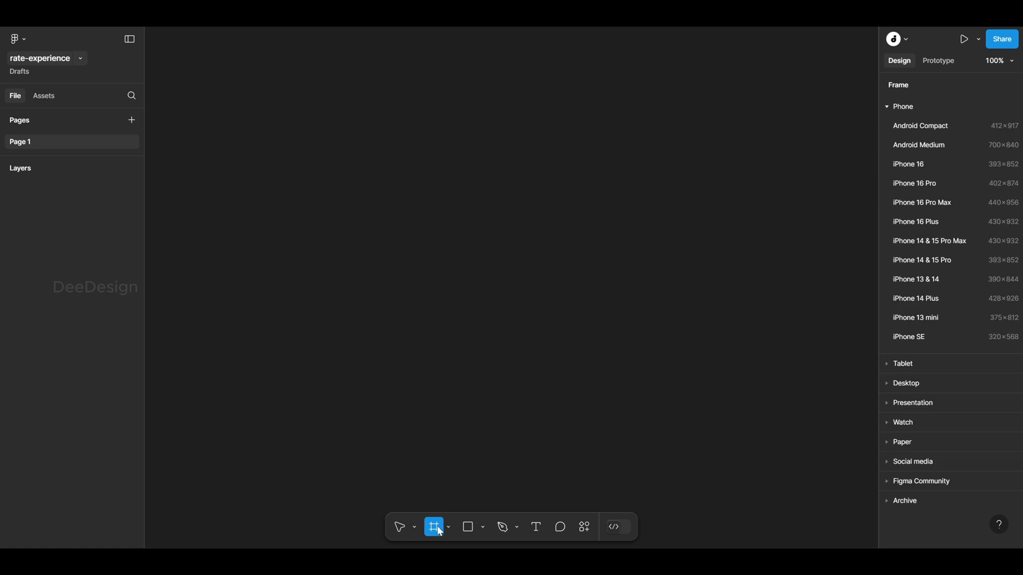
pyautogui.click(916, 165)
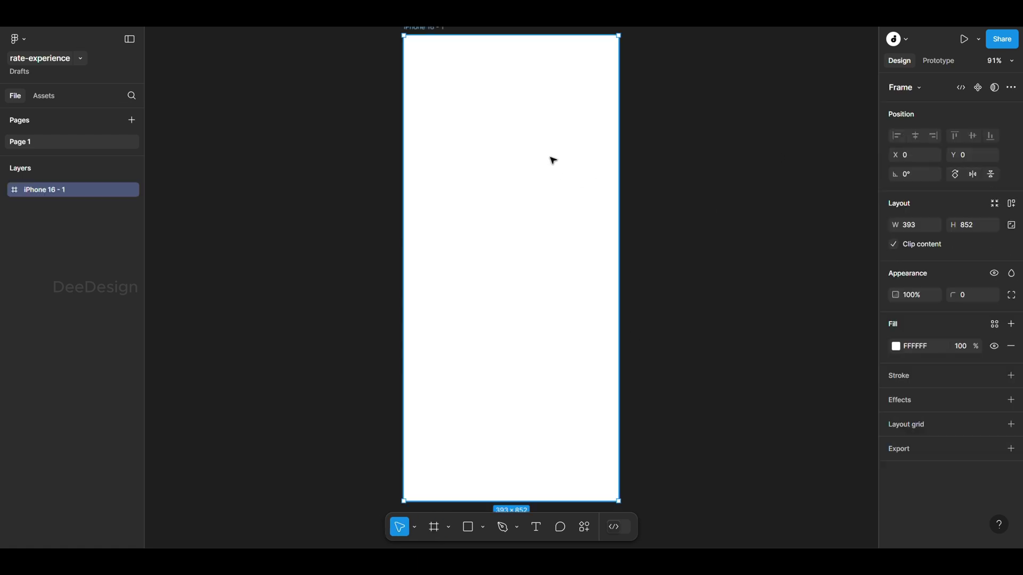
pyautogui.click(357, 162)
pyautogui.click(474, 163)
# Draw a rectangle covering the whole 393×852 frame and fill it light green
pyautogui.click(469, 529)
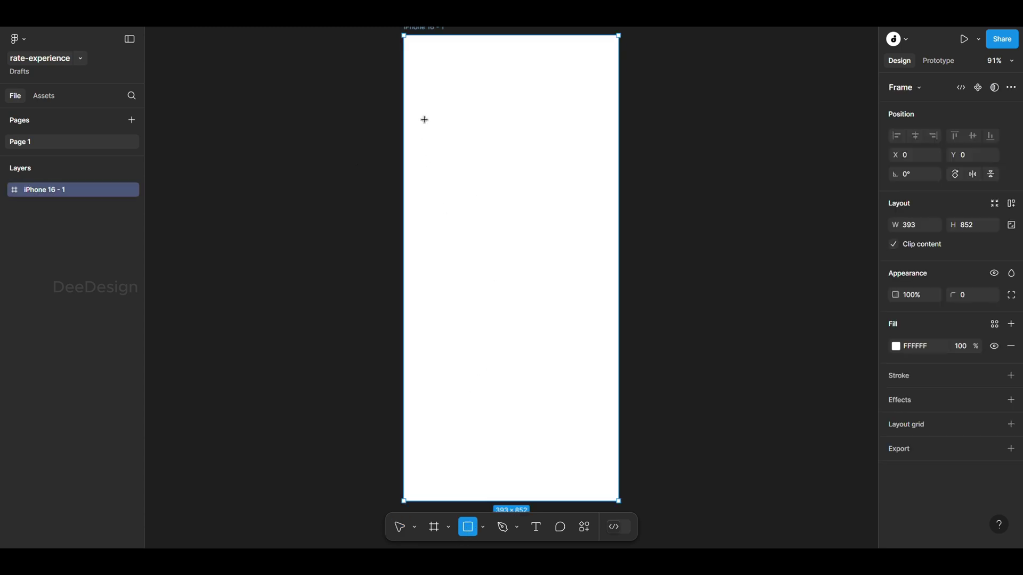
pyautogui.moveTo(419, 67)
pyautogui.mouseDown()
pyautogui.moveTo(575, 256)
pyautogui.moveTo(597, 299)
pyautogui.mouseUp()
pyautogui.moveTo(526, 219); pyautogui.dragTo(499, 169)
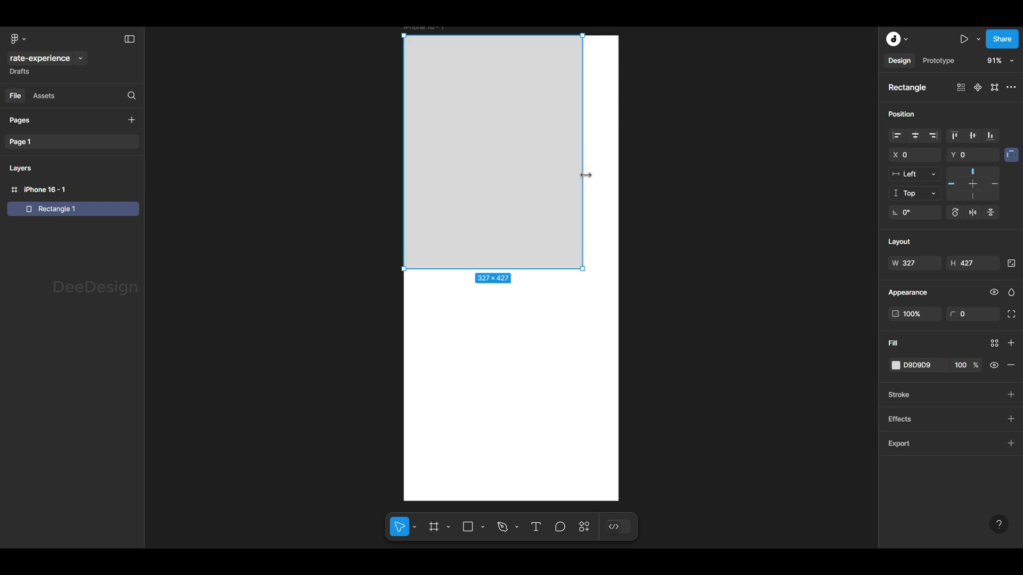
pyautogui.moveTo(586, 174); pyautogui.dragTo(619, 180)
pyautogui.moveTo(519, 266); pyautogui.dragTo(515, 502)
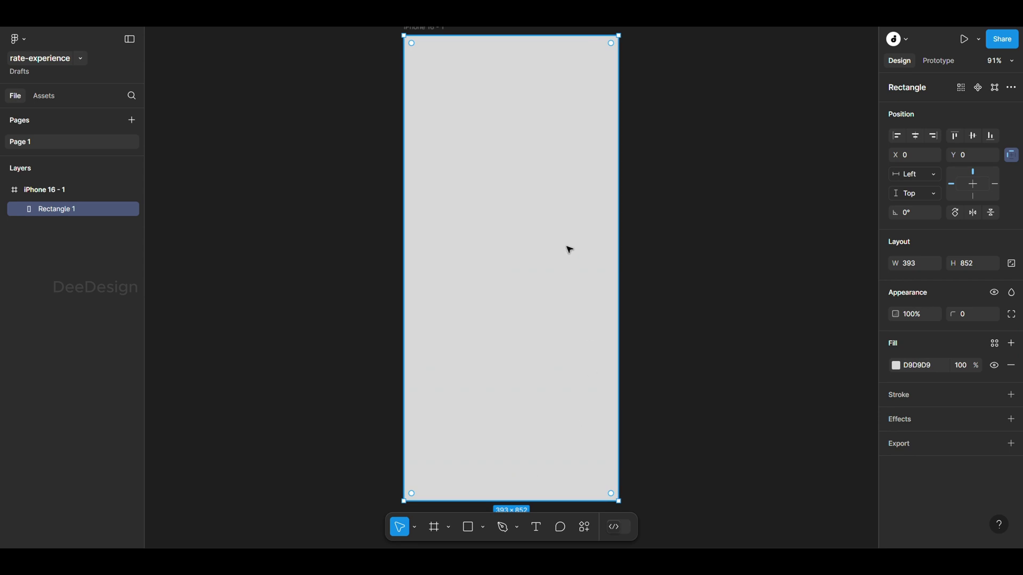
pyautogui.click(896, 366)
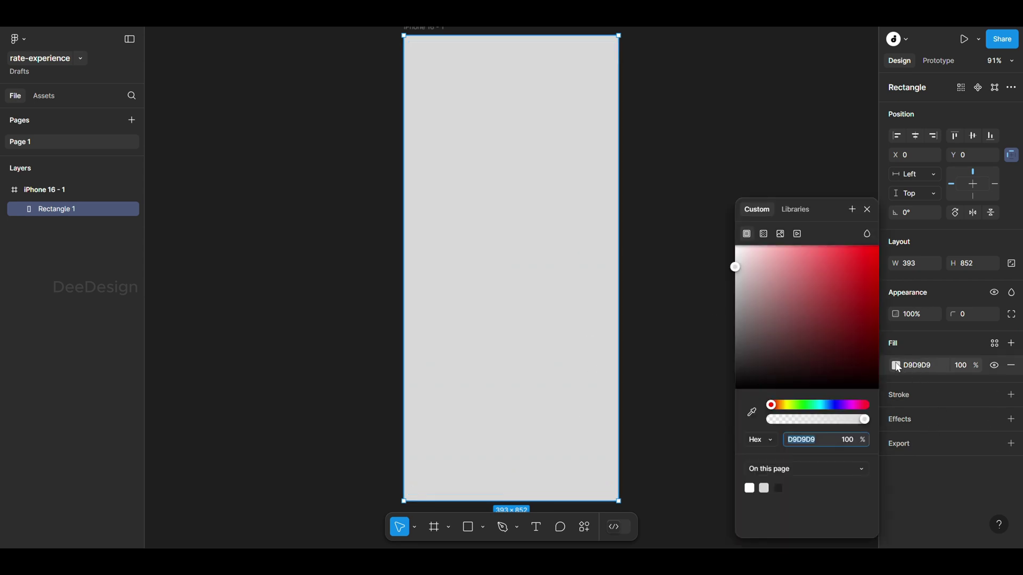
pyautogui.click(818, 406)
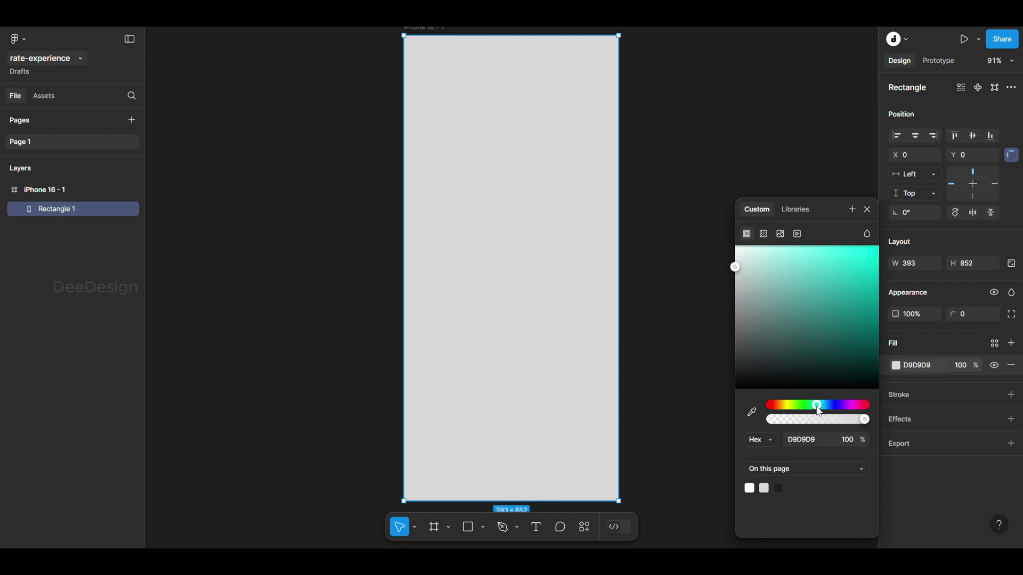
pyautogui.moveTo(814, 411); pyautogui.dragTo(804, 407)
pyautogui.moveTo(789, 283); pyautogui.dragTo(802, 263)
# Draw a 125×125 square in the upper part of the green screen
pyautogui.click(665, 191)
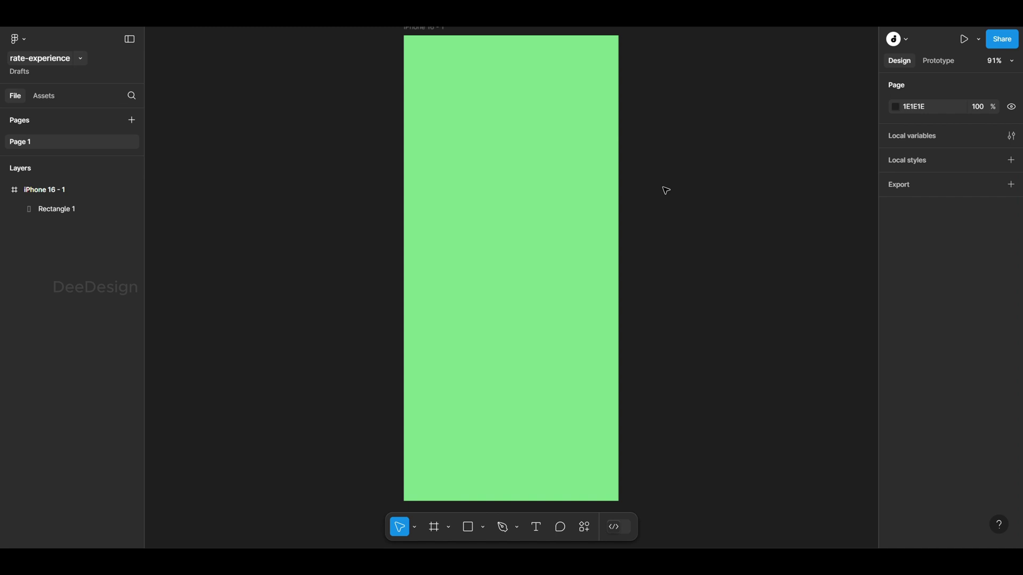
pyautogui.scroll(1, 528, 220)
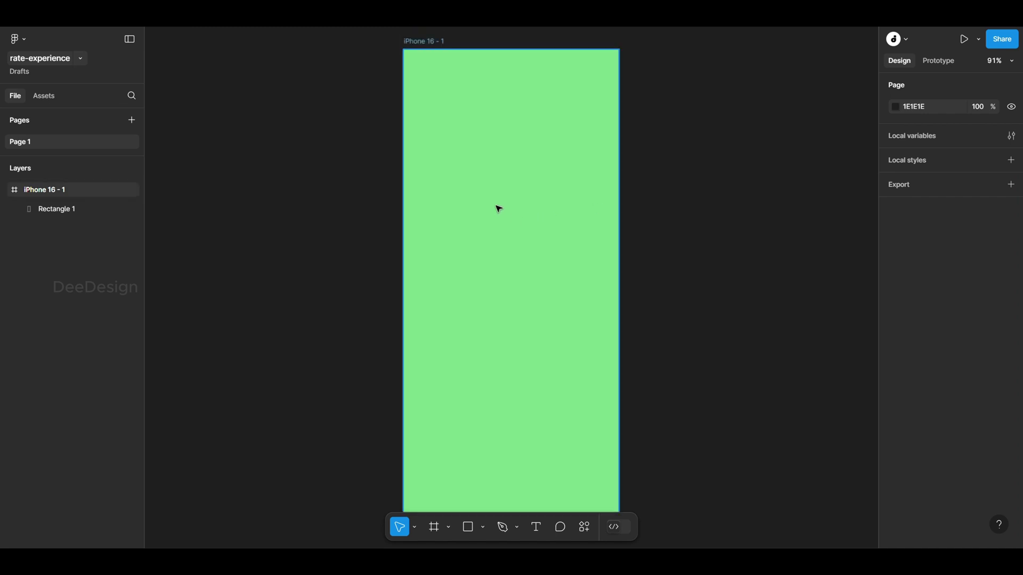
pyautogui.scroll(5, 453, 89)
pyautogui.scroll(-2, 388, 96)
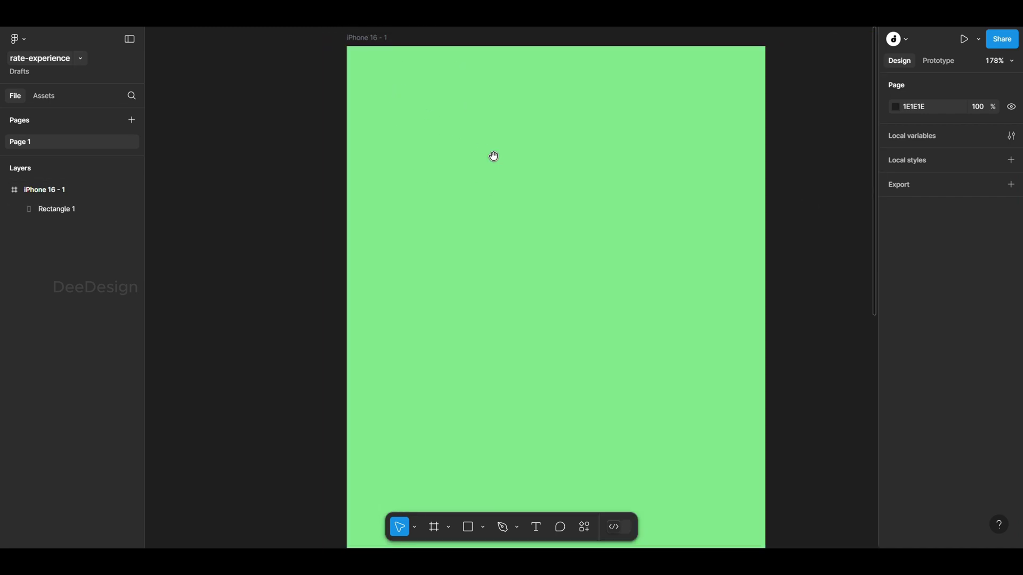
pyautogui.moveTo(493, 156); pyautogui.dragTo(450, 184)
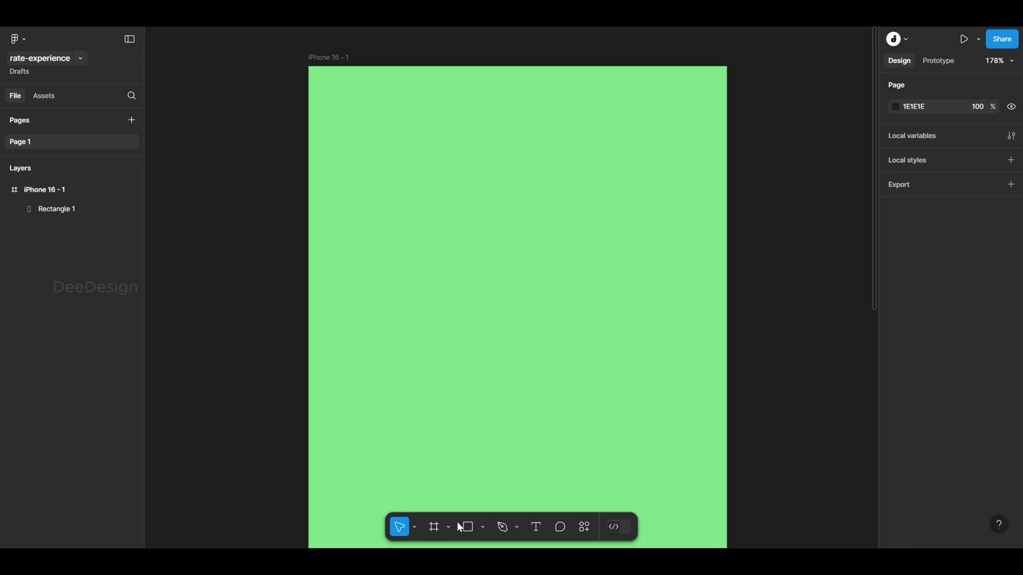
pyautogui.click(469, 527)
pyautogui.moveTo(392, 206); pyautogui.dragTo(504, 341)
pyautogui.click(925, 264)
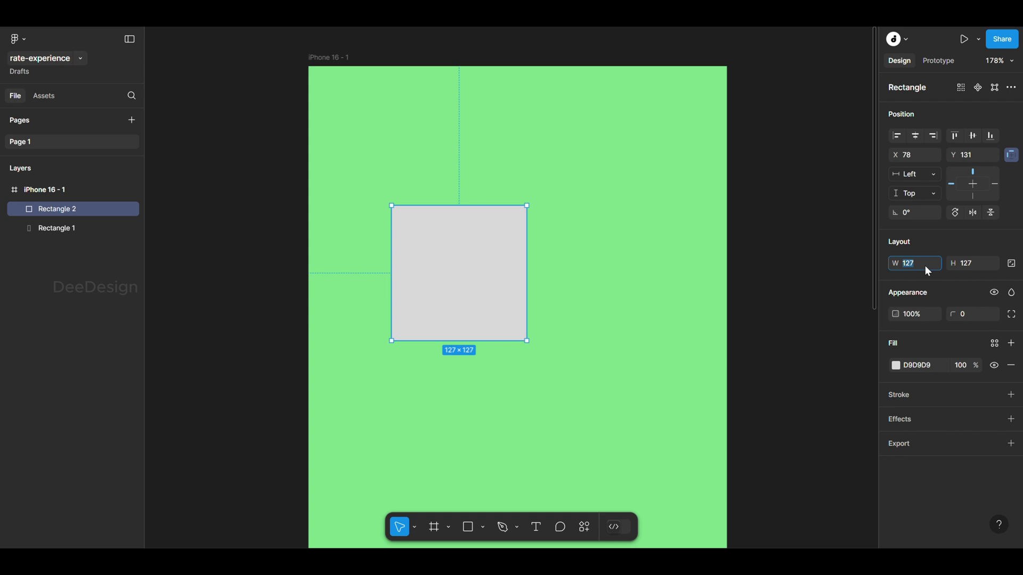
pyautogui.write('125')
pyautogui.press('Return')
pyautogui.click(978, 265)
pyautogui.write('126')
pyautogui.press('Return')
pyautogui.write('125')
pyautogui.press('Return')
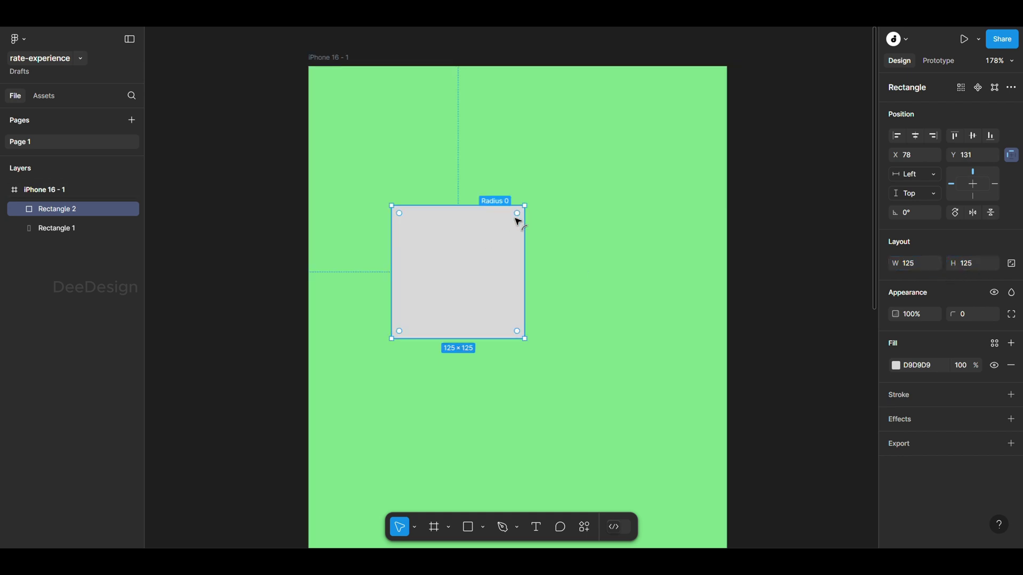
# Round the square into a circle and position the two circles side by side
pyautogui.moveTo(518, 213); pyautogui.dragTo(573, 320)
pyautogui.keyDown('shift'); pyautogui.click(486, 320); pyautogui.keyUp('shift')
pyautogui.moveTo(487, 320); pyautogui.dragTo(459, 319)
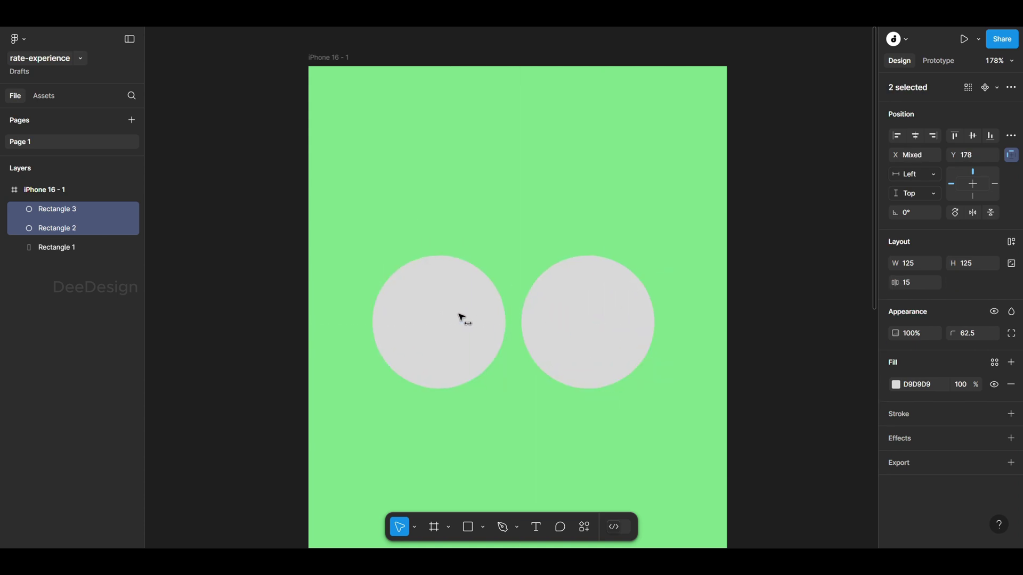
pyautogui.scroll(-10, 465, 319)
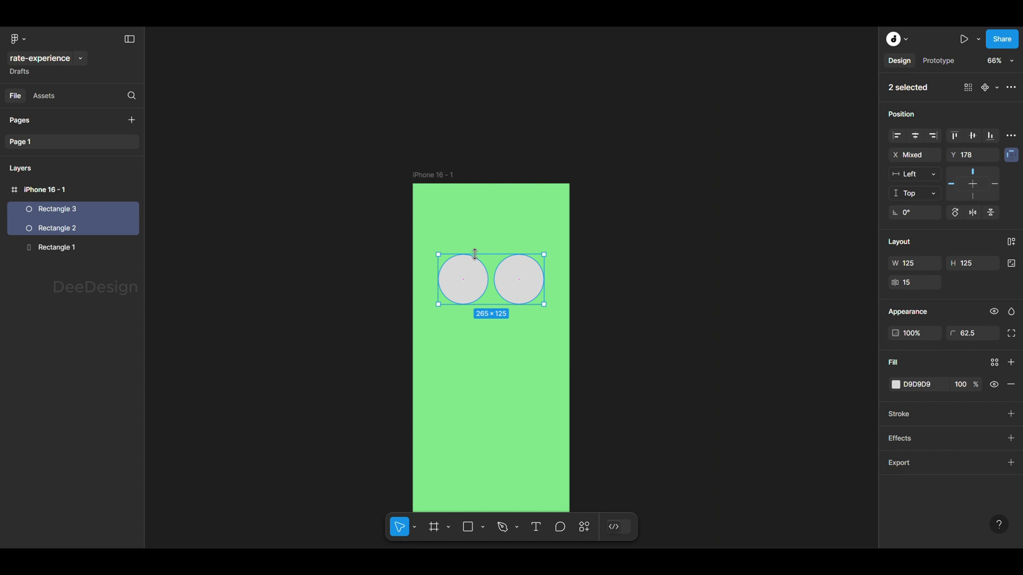
pyautogui.scroll(6, 484, 271)
pyautogui.click(686, 268)
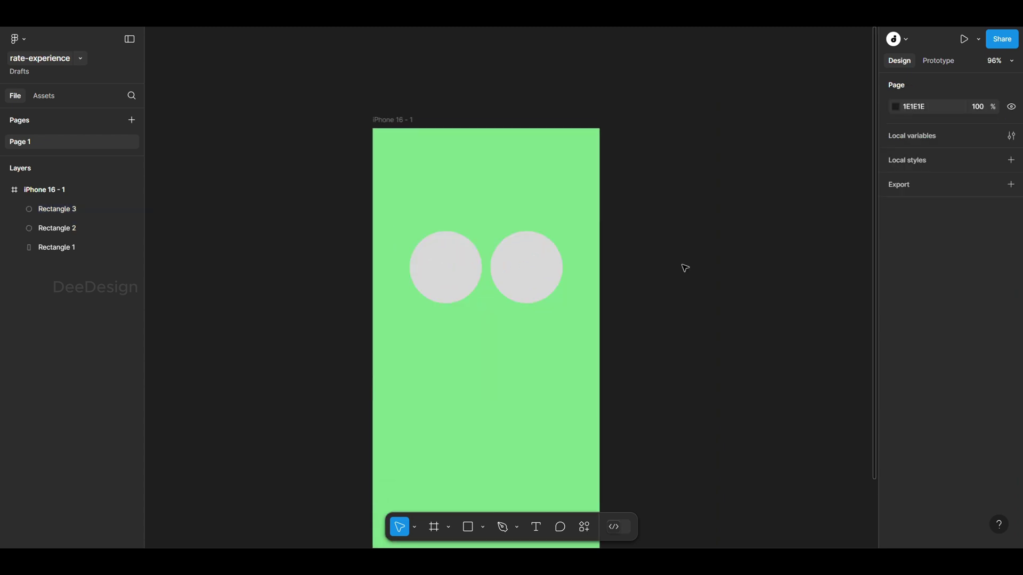
# Set the fill of both circles to black (000000)
pyautogui.click(445, 268)
pyautogui.keyDown('shift'); pyautogui.click(533, 269); pyautogui.keyUp('shift')
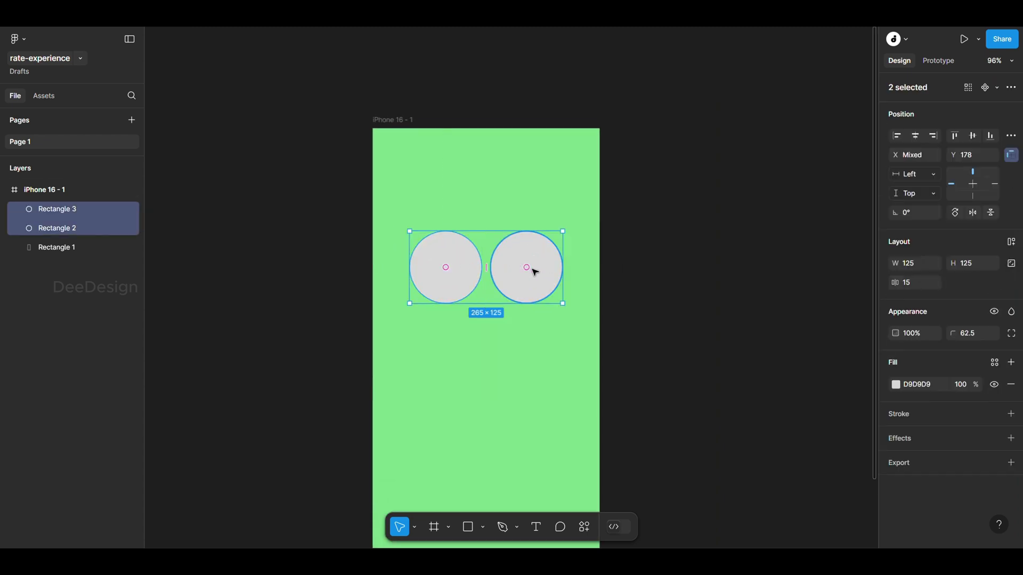
pyautogui.click(895, 385)
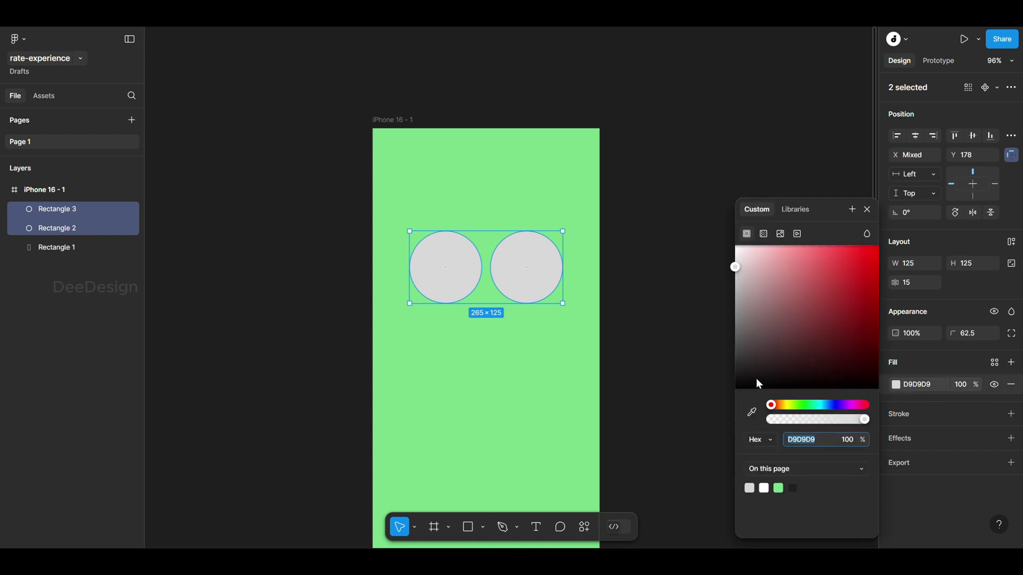
pyautogui.moveTo(759, 384); pyautogui.dragTo(635, 423)
pyautogui.click(648, 321)
# Set each circle's opacity to 50%
pyautogui.click(538, 288)
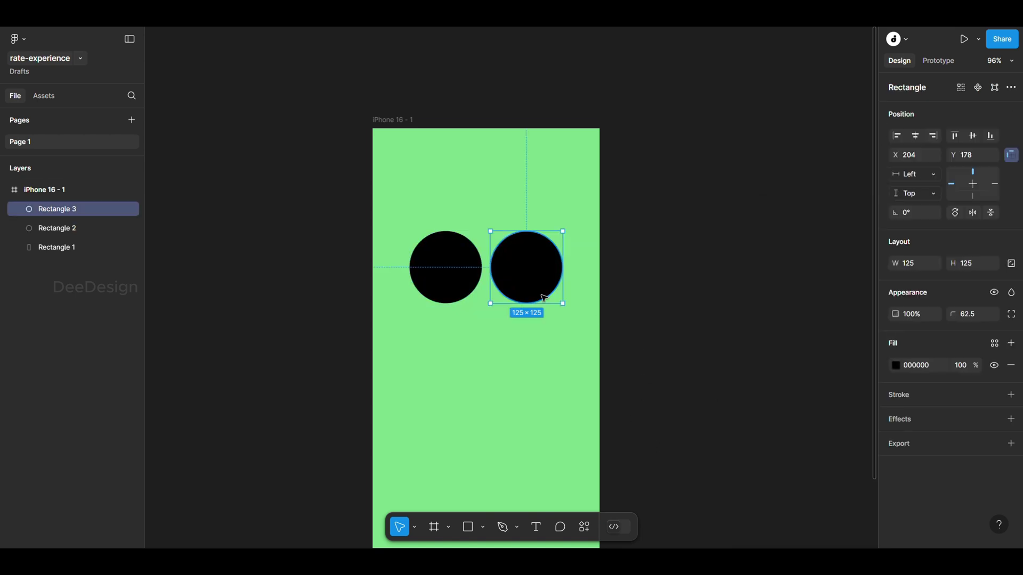
pyautogui.click(458, 285)
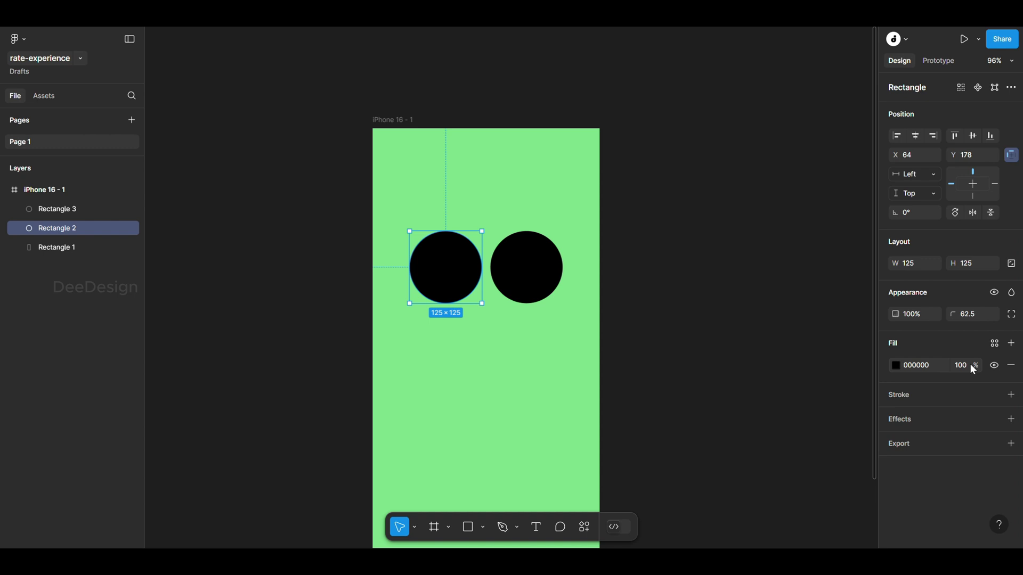
pyautogui.press('5')
pyautogui.click(554, 282)
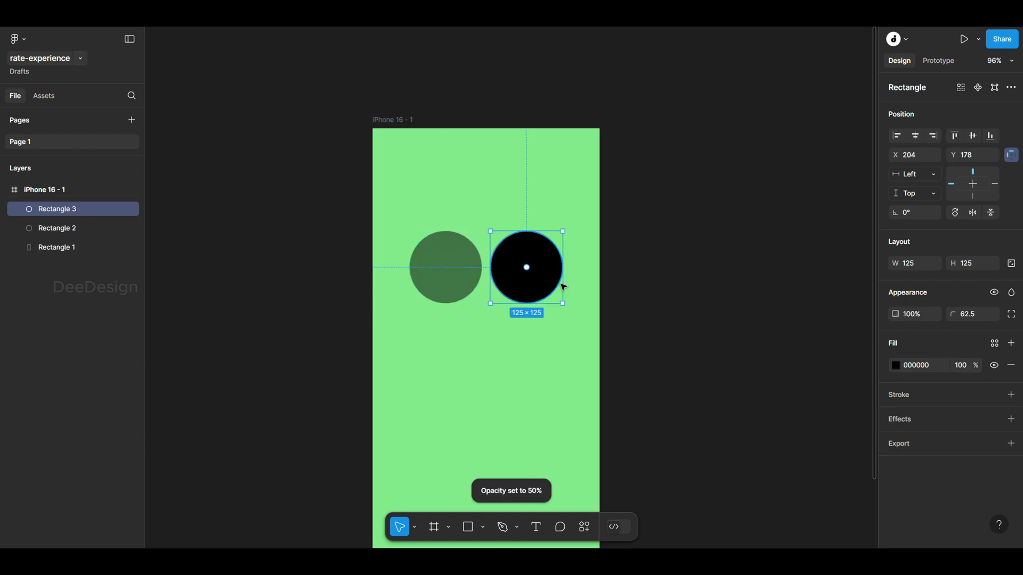
pyautogui.press('5')
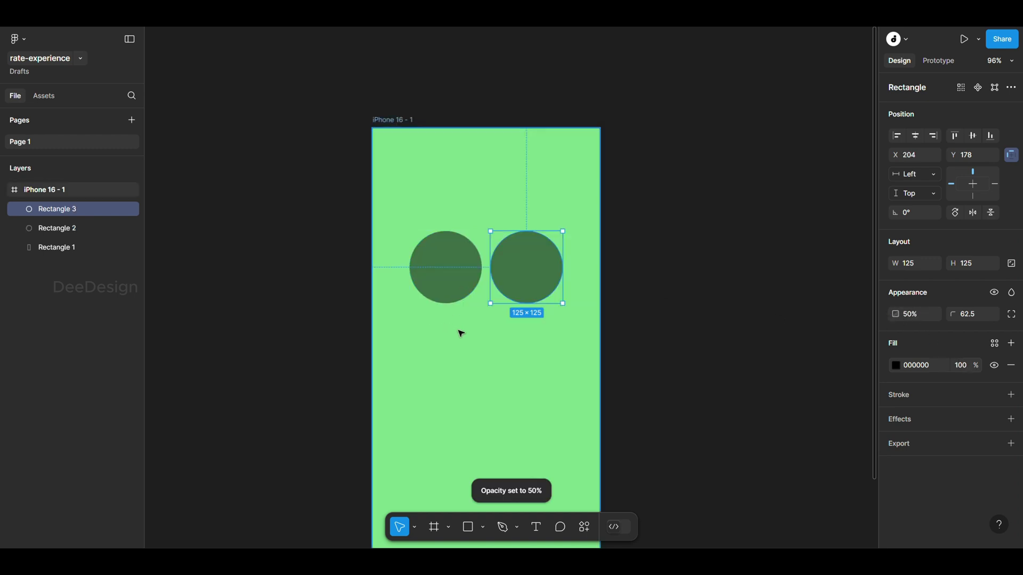
pyautogui.press('Escape')
# Draw a V-shaped three-point mouth path below the two circles
pyautogui.click(503, 527)
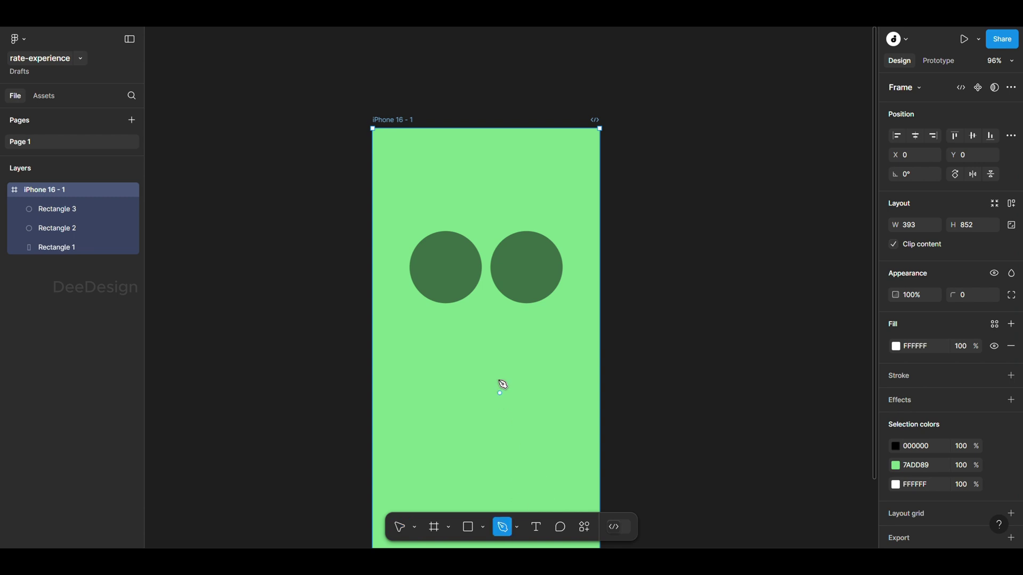
pyautogui.scroll(5, 493, 331)
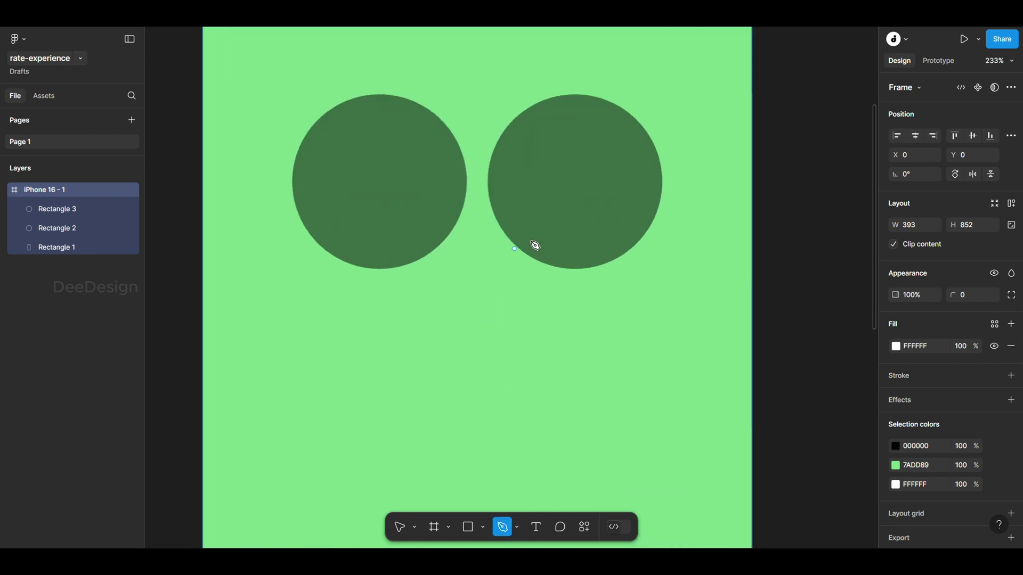
pyautogui.click(448, 301)
pyautogui.click(472, 325)
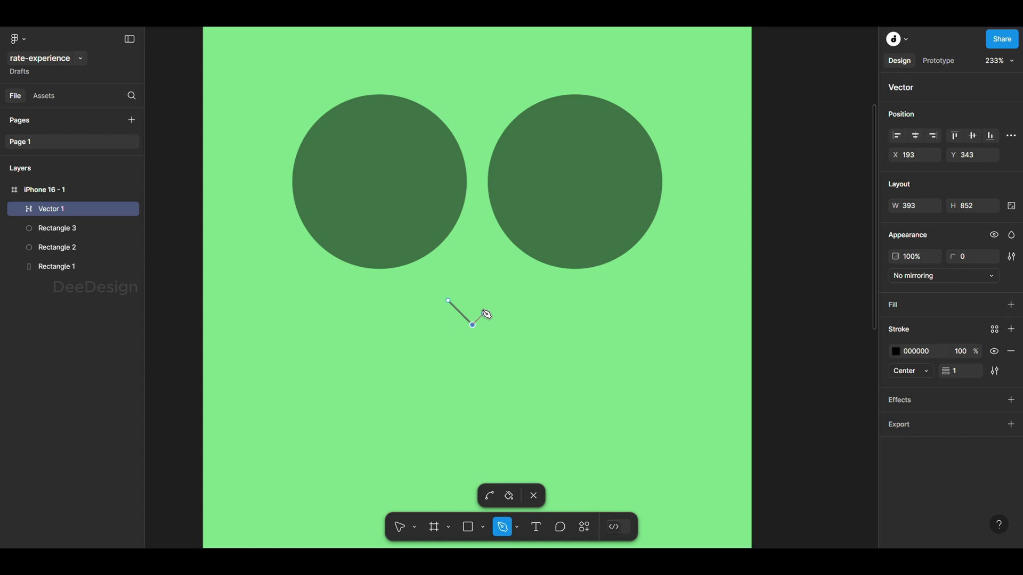
pyautogui.click(498, 301)
pyautogui.click(534, 498)
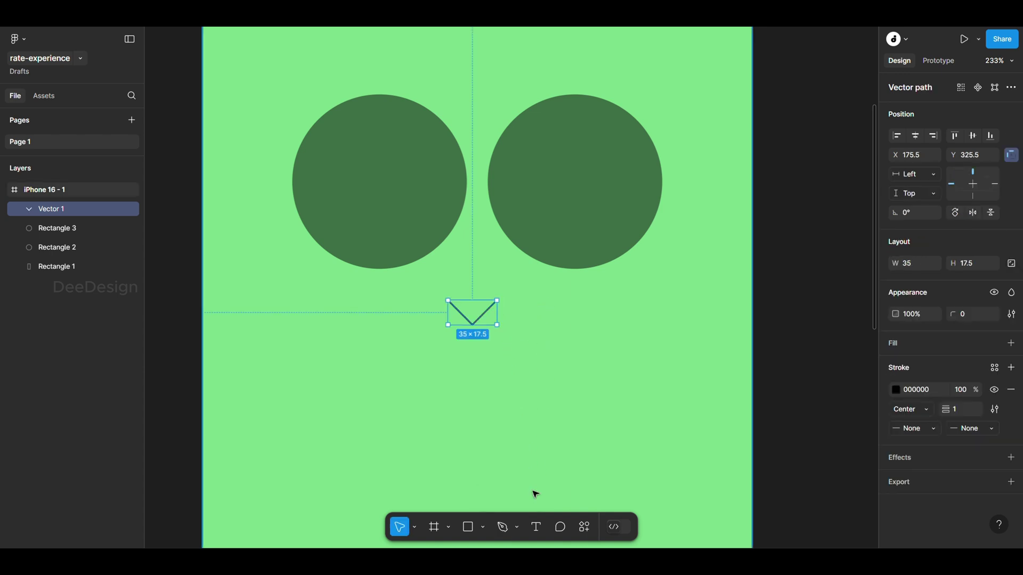
pyautogui.click(501, 525)
pyautogui.press('v')
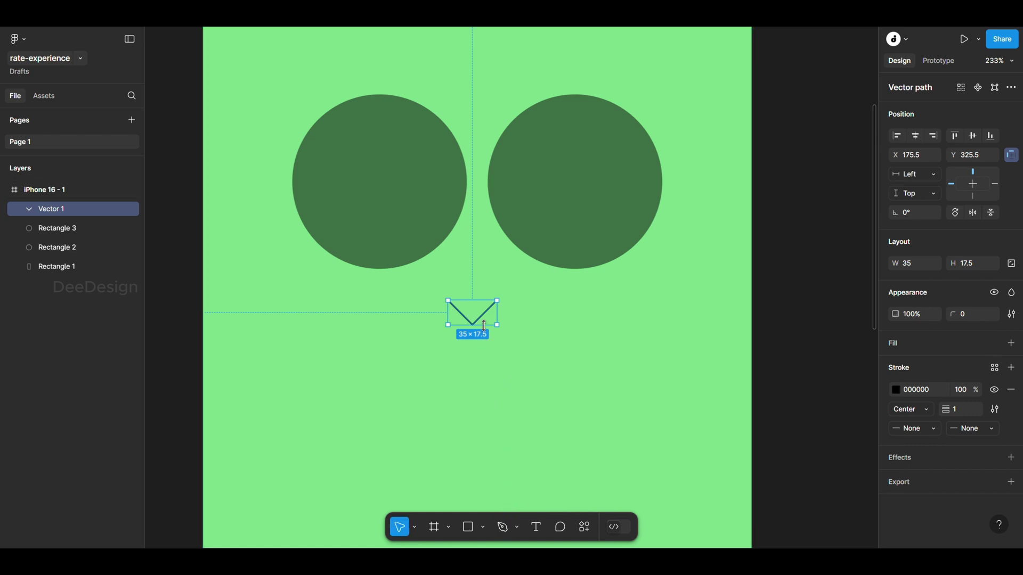
# Bend the V's bottom point into a rounded U-shaped smile
pyautogui.doubleClick(482, 315)
pyautogui.click(489, 496)
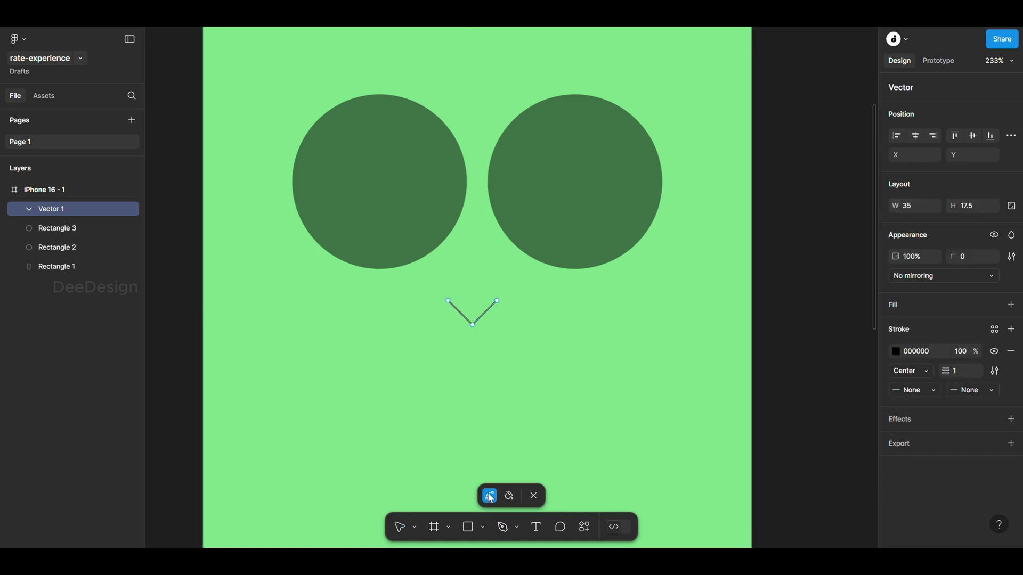
pyautogui.click(473, 325)
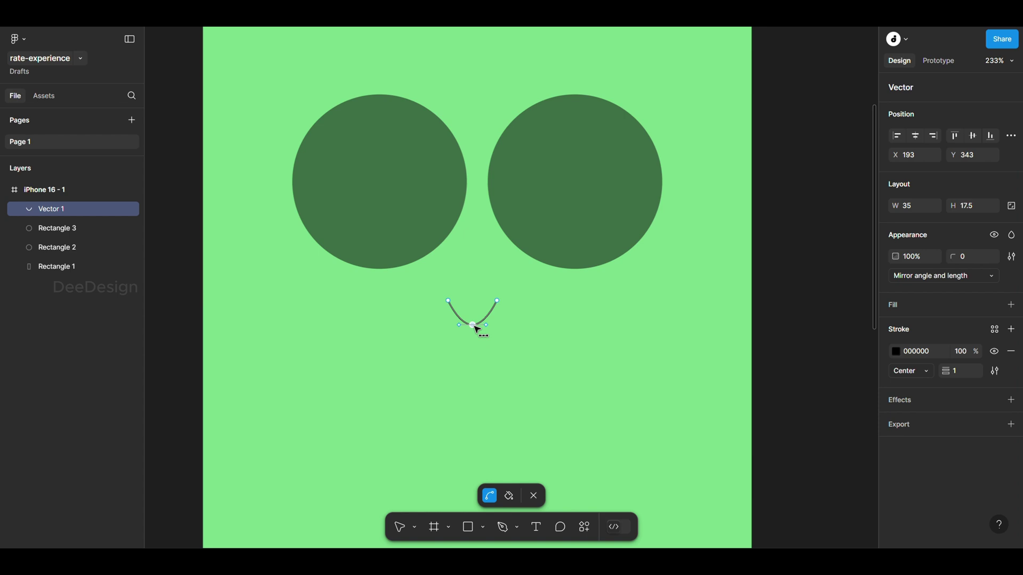
pyautogui.moveTo(496, 328); pyautogui.dragTo(507, 324)
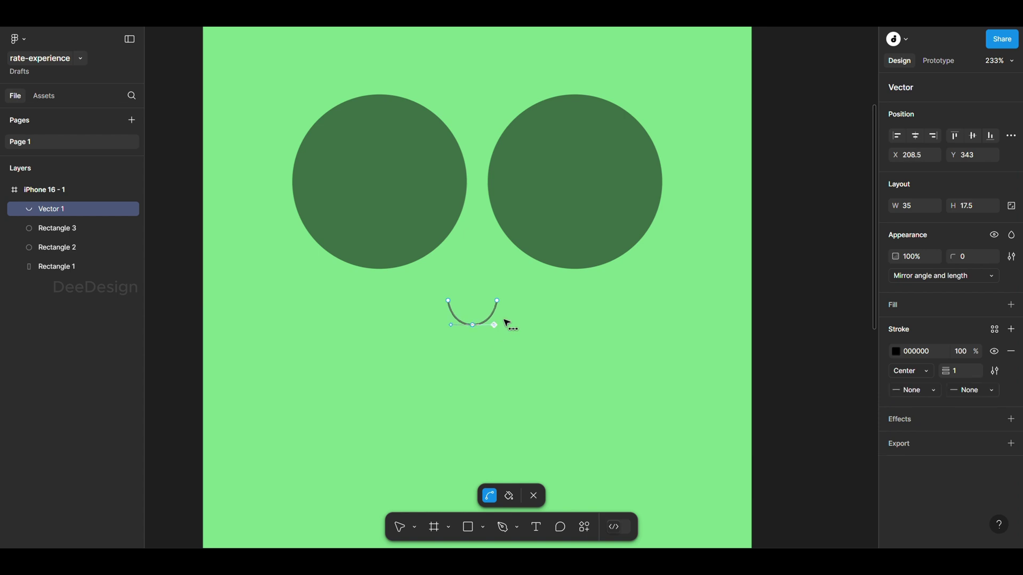
pyautogui.click(533, 495)
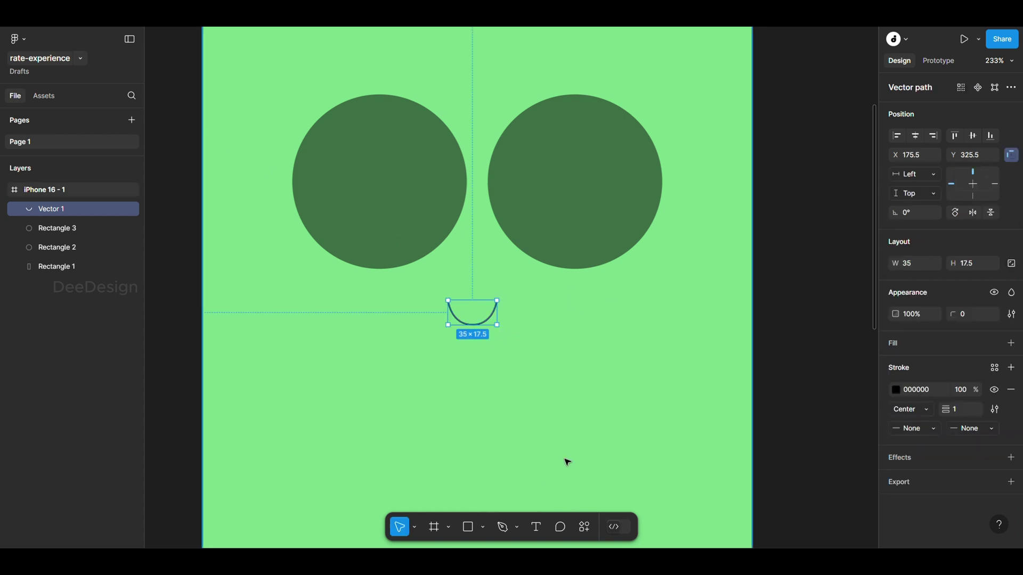
# Give the smile a stroke weight of 13 with round start and end caps
pyautogui.click(966, 413)
pyautogui.write('13')
pyautogui.press('Return')
pyautogui.click(914, 428)
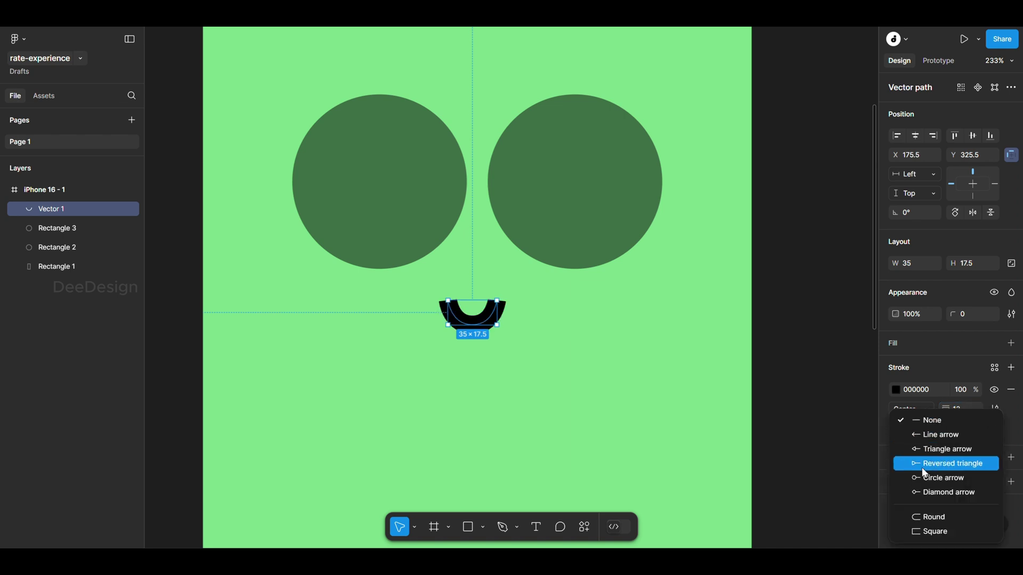
pyautogui.click(930, 517)
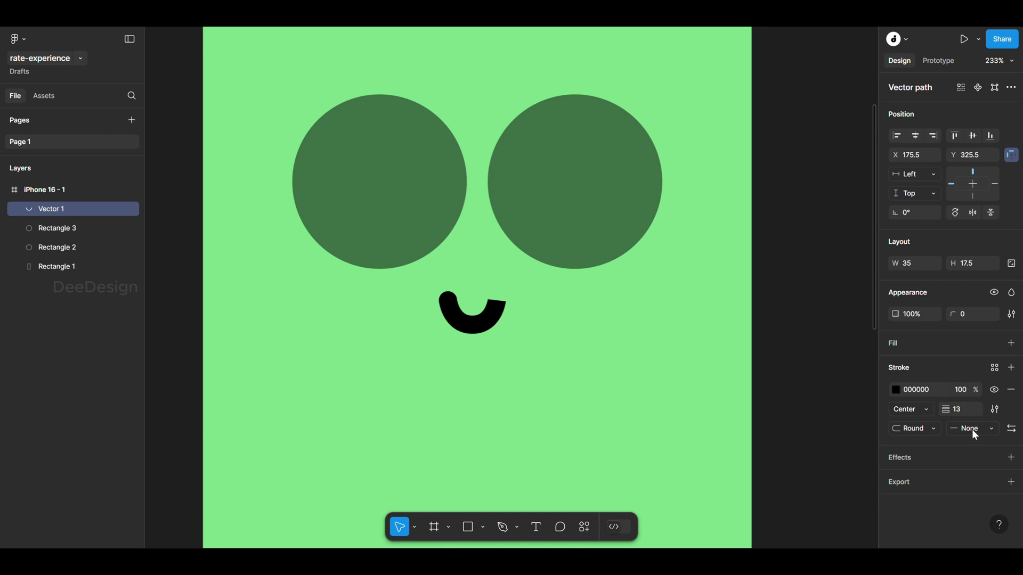
pyautogui.click(974, 430)
pyautogui.click(952, 516)
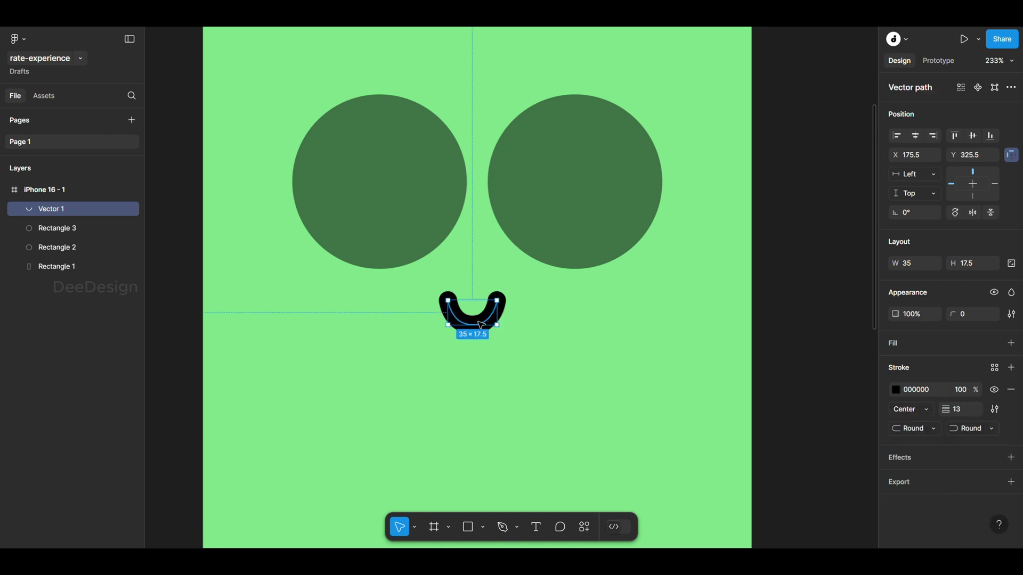
# Nudge the smile slightly up and set its opacity to 50%
pyautogui.moveTo(481, 325)
pyautogui.mouseDown()
pyautogui.moveTo(502, 316)
pyautogui.moveTo(482, 318)
pyautogui.mouseUp()
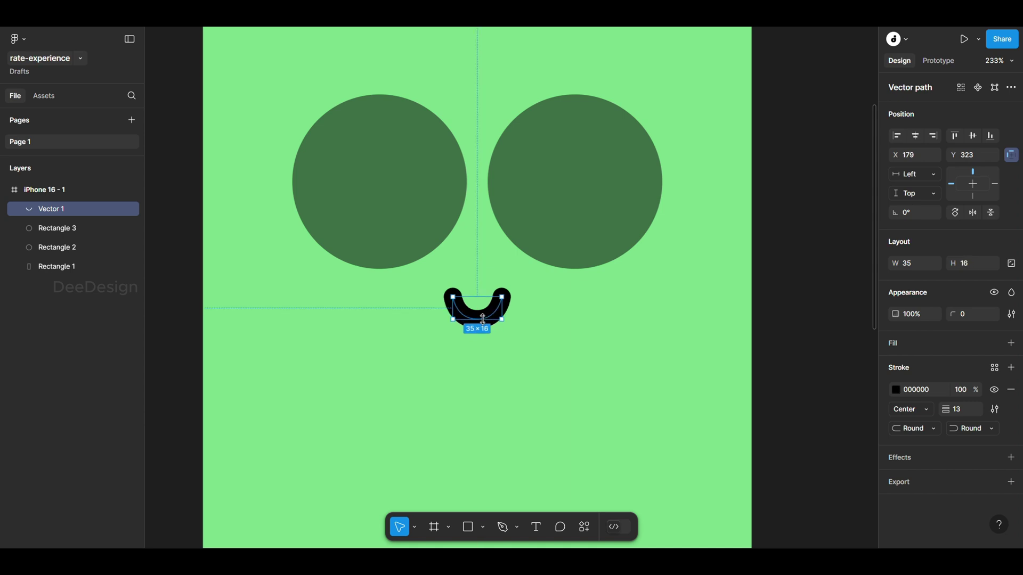
pyautogui.press('Escape')
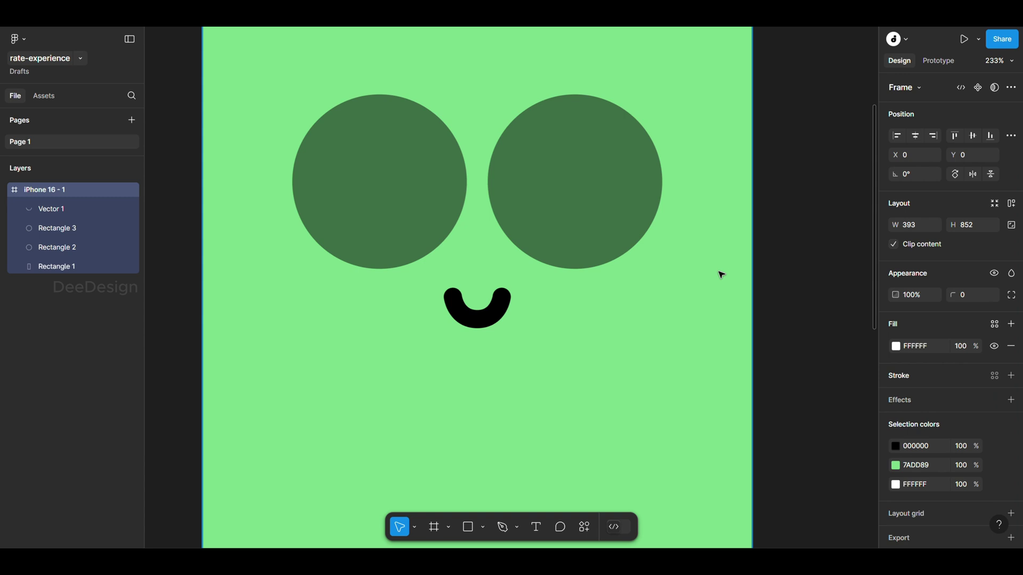
pyautogui.scroll(-5, 551, 254)
pyautogui.scroll(2, 554, 251)
pyautogui.click(509, 286)
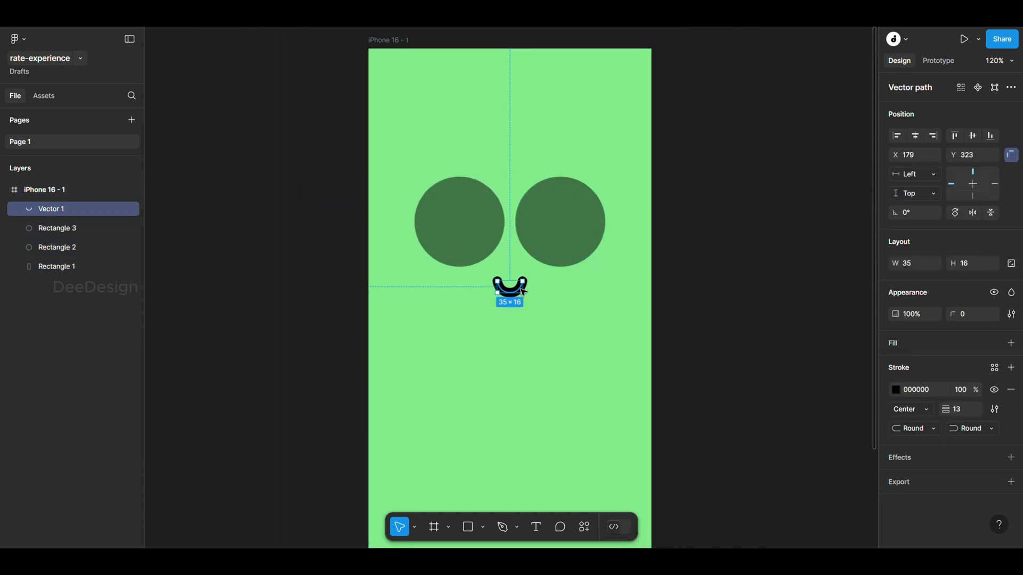
pyautogui.press('5')
pyautogui.click(781, 335)
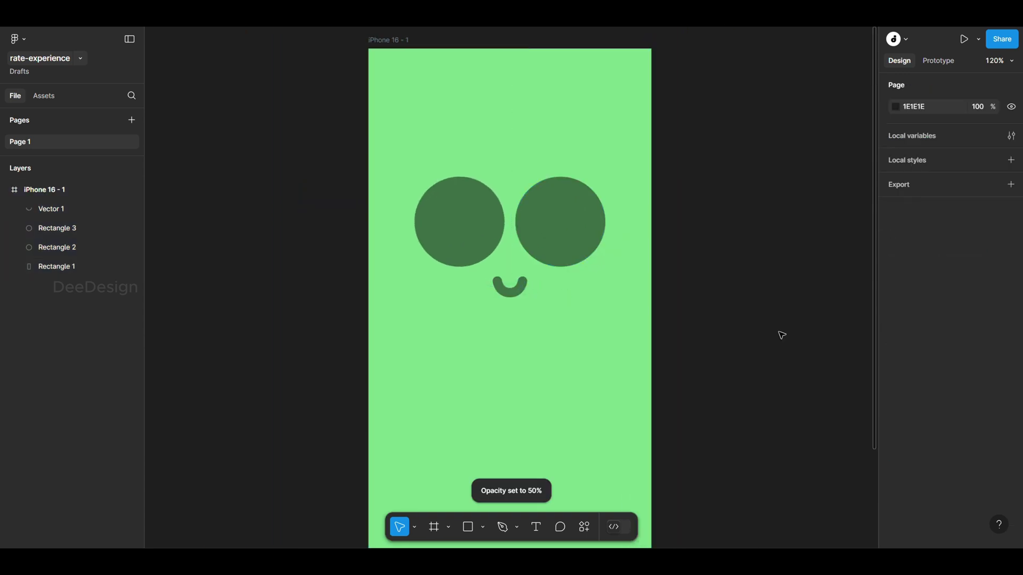
pyautogui.scroll(-5, 434, 165)
pyautogui.scroll(3, 441, 153)
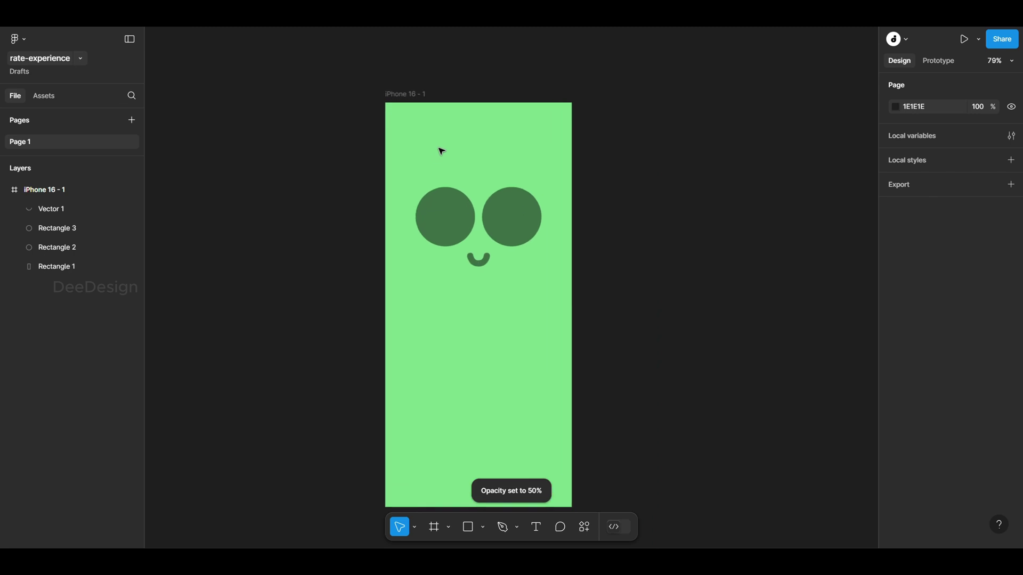
# Move the right eye slightly right and the left eye 10 px left
pyautogui.scroll(2, 440, 171)
pyautogui.click(544, 256)
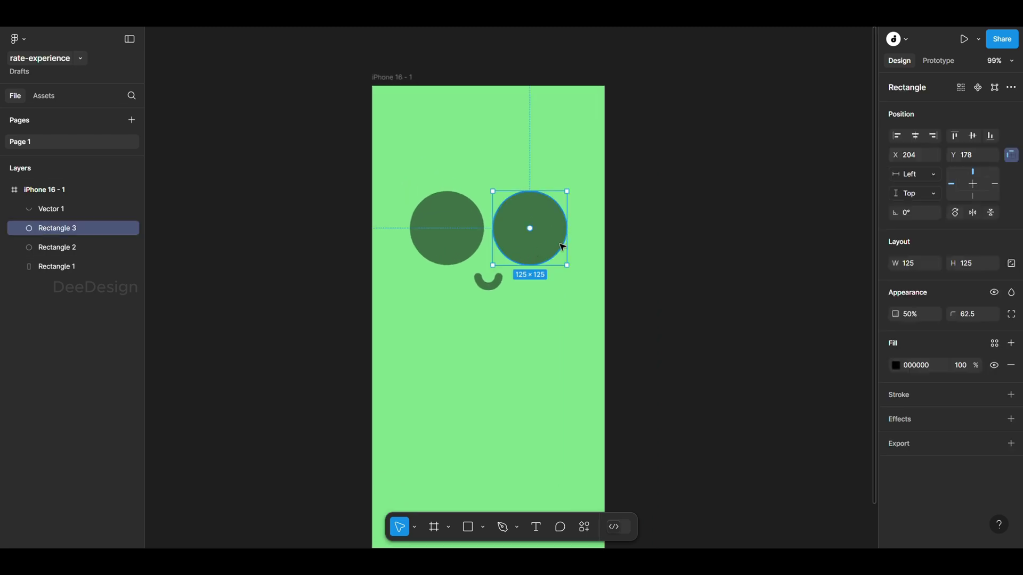
pyautogui.moveTo(562, 246); pyautogui.dragTo(569, 247)
pyautogui.click(463, 237)
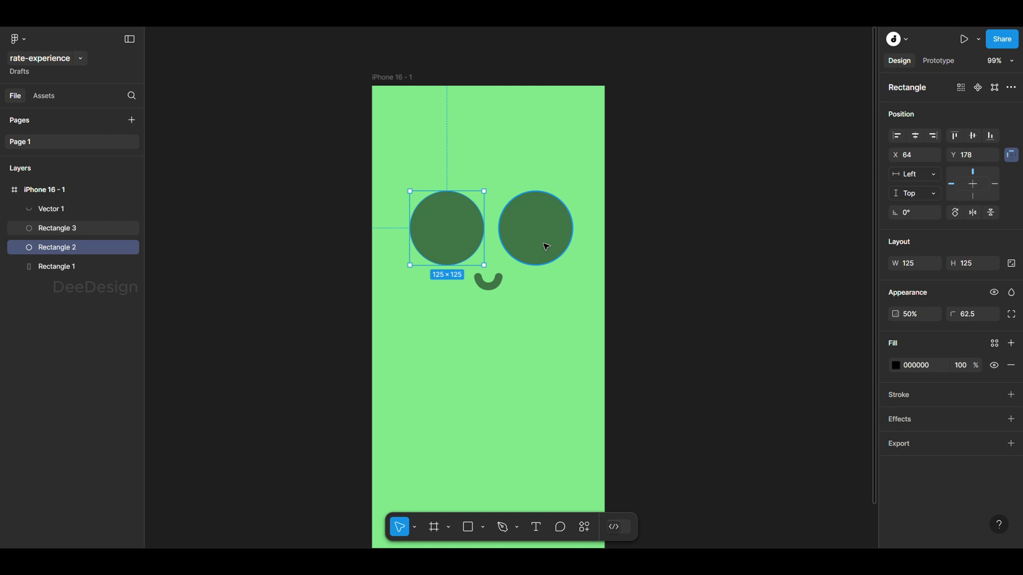
pyautogui.hotkey('shift', 'Left')
pyautogui.click(697, 263)
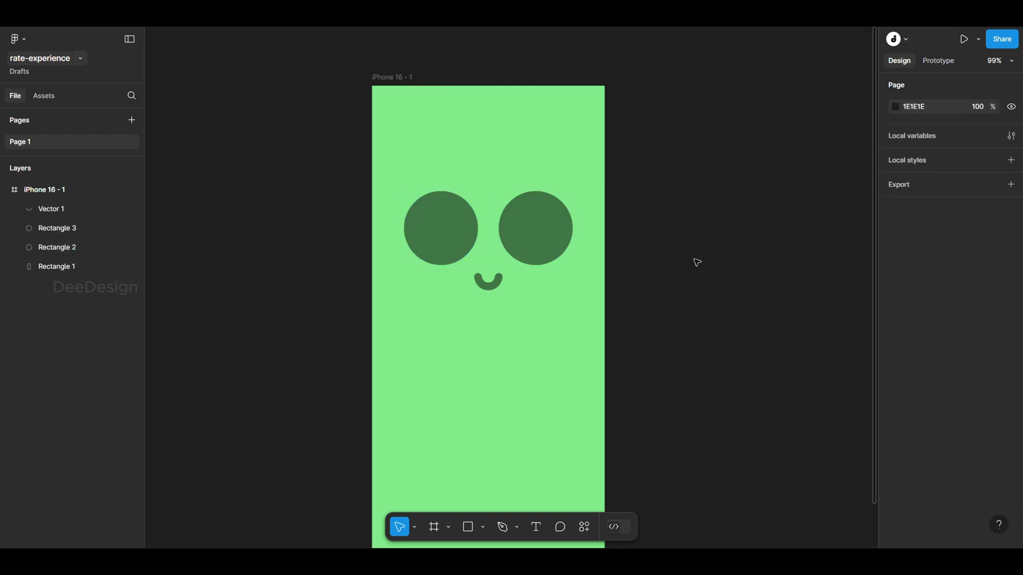
# Check the eyes' 35 spacing and the smile's distances to the frame edges
pyautogui.click(554, 234)
pyautogui.keyDown('shift'); pyautogui.click(478, 229); pyautogui.keyUp('shift')
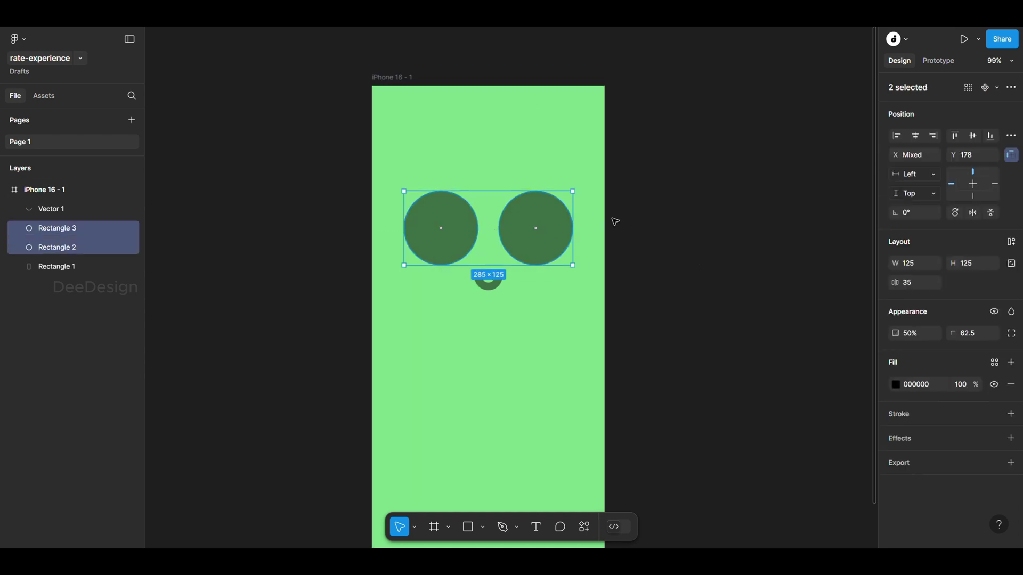
pyautogui.click(586, 278)
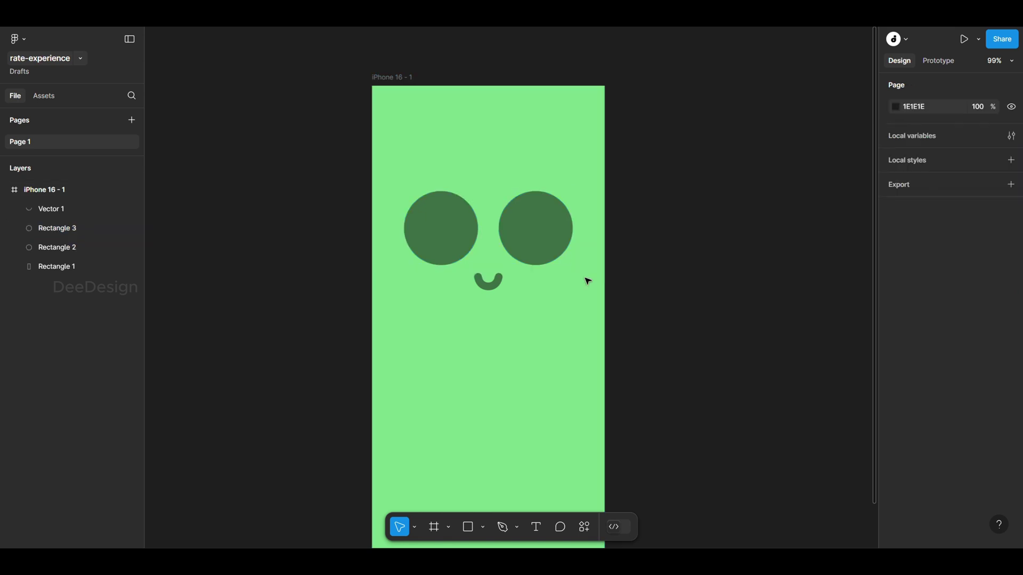
pyautogui.click(494, 284)
pyautogui.press('alt')
pyautogui.click(713, 264)
pyautogui.scroll(-3, 583, 230)
pyautogui.scroll(2, 530, 243)
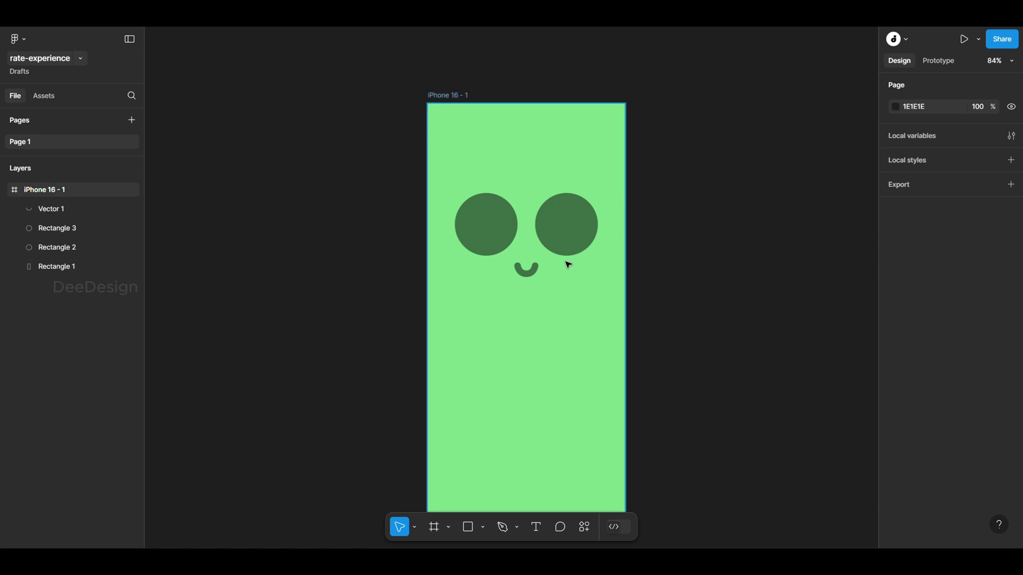
# Add the heading 'How was your experience' in Poppins Bold
pyautogui.press('t')
pyautogui.click(515, 320)
pyautogui.write('H')
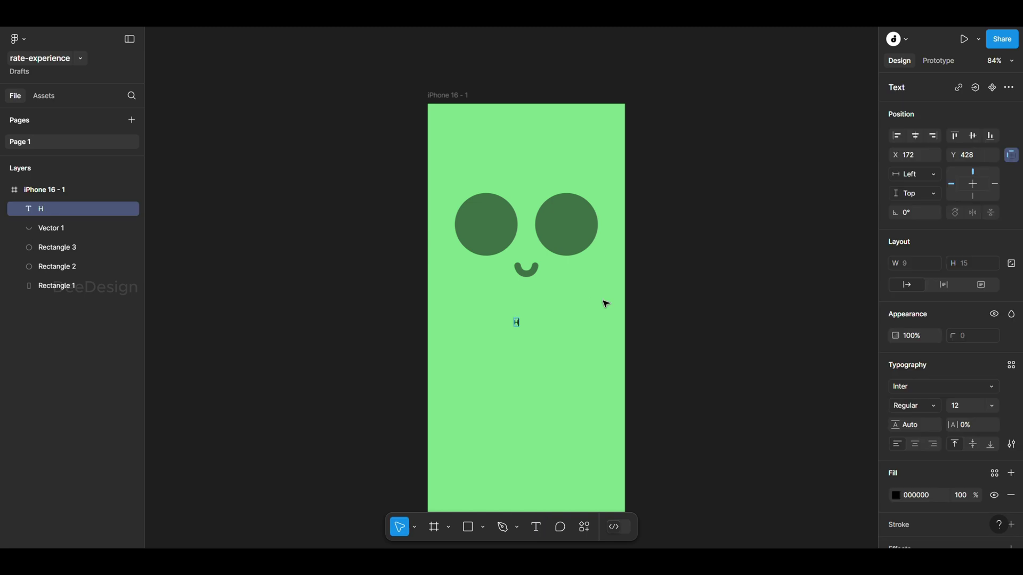
pyautogui.write('ow was your experience')
pyautogui.press('Escape')
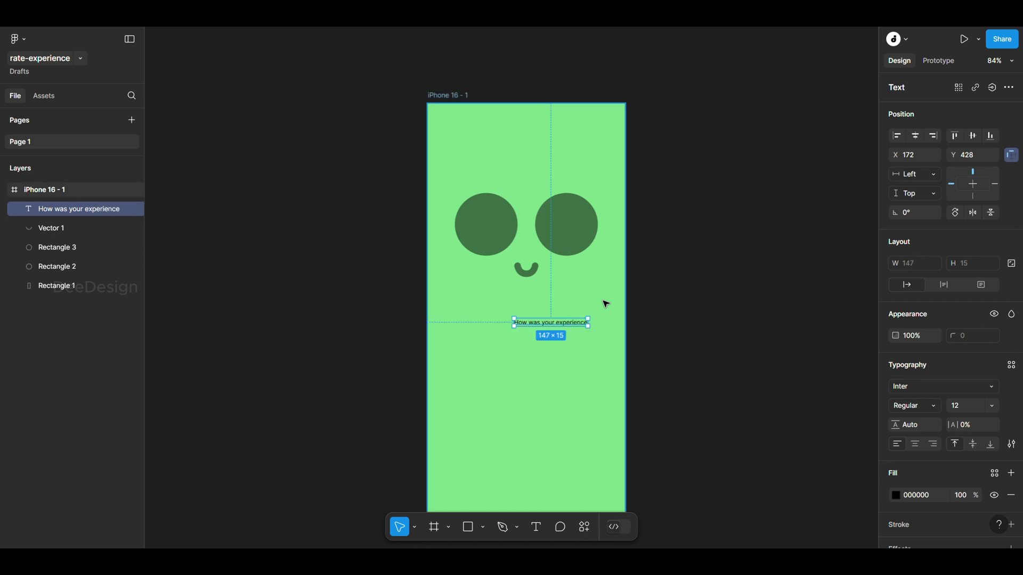
pyautogui.click(920, 392)
pyautogui.write('pop')
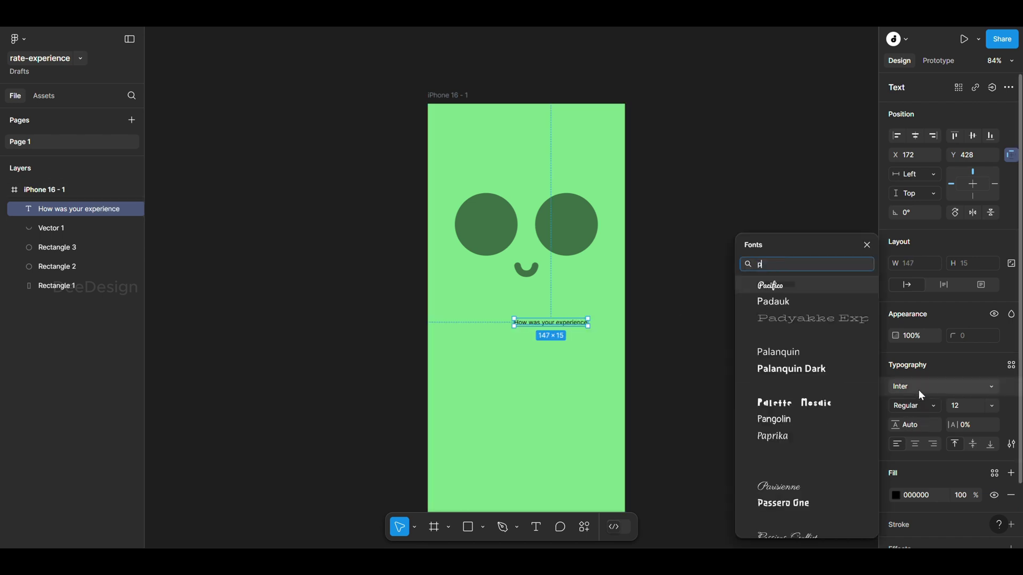
pyautogui.click(824, 285)
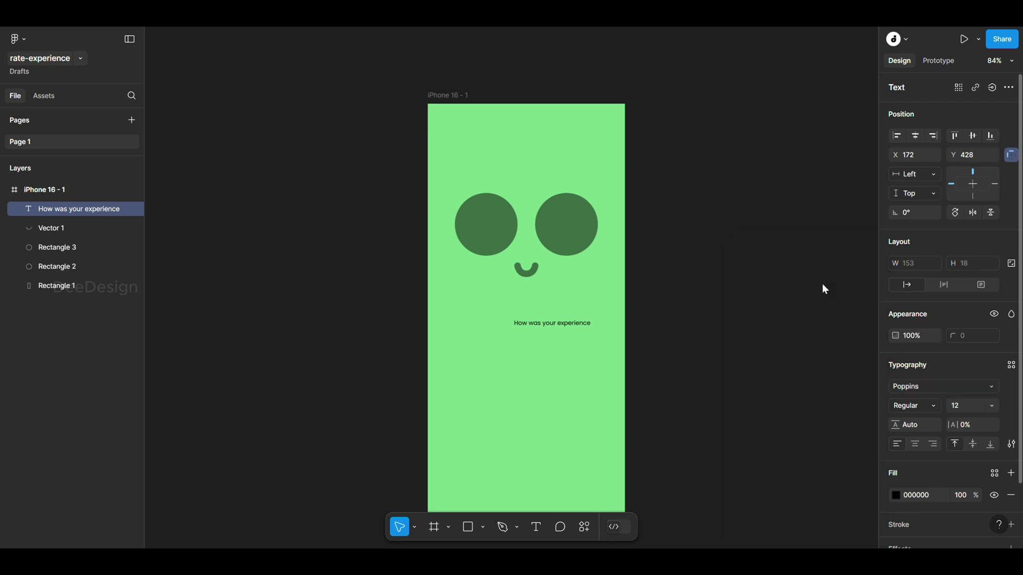
pyautogui.click(925, 402)
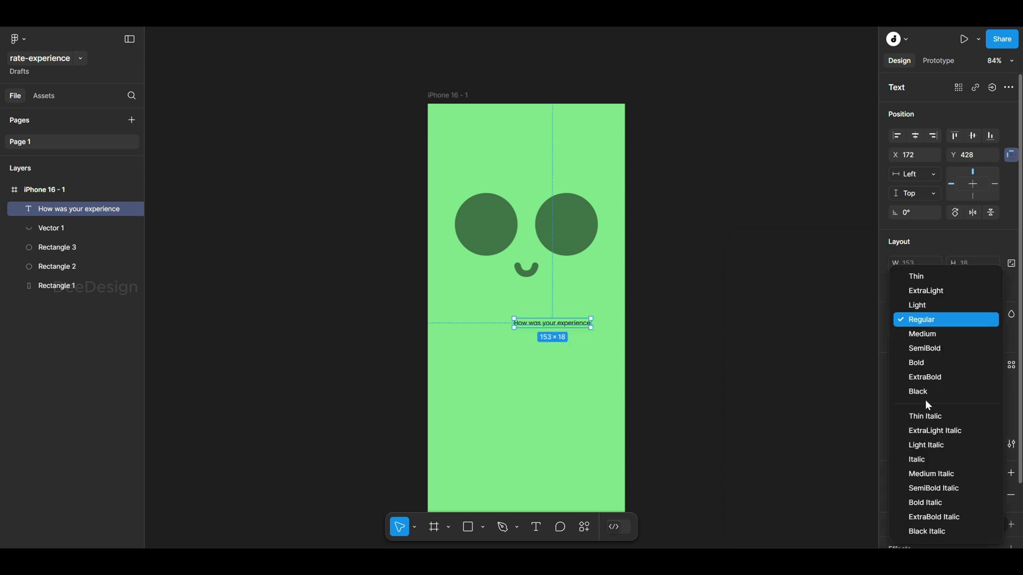
pyautogui.click(931, 364)
# Place the heading centred near the frame top, with centre-aligned text and 100% line height
pyautogui.moveTo(570, 324); pyautogui.dragTo(542, 155)
pyautogui.click(975, 184)
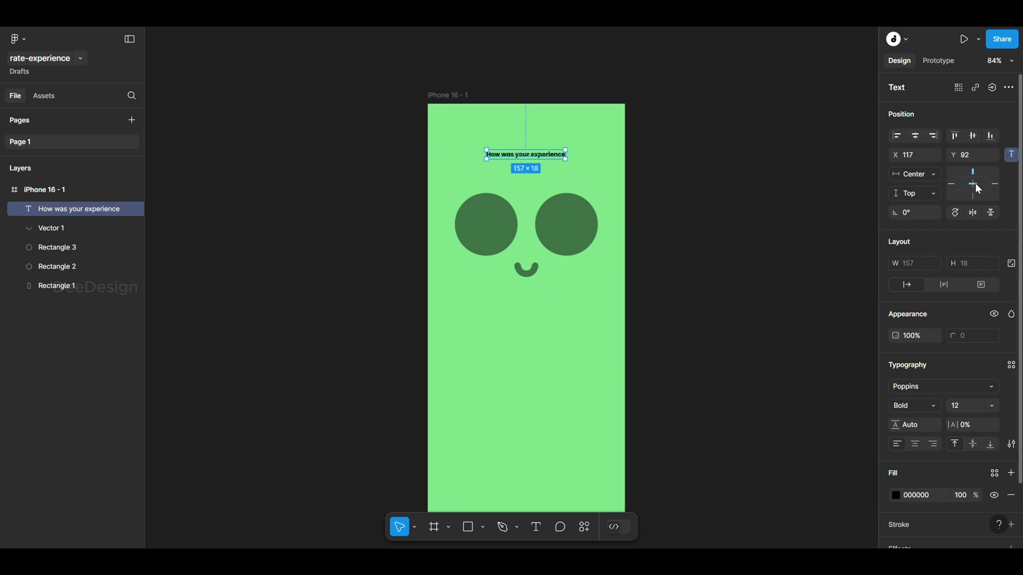
pyautogui.click(918, 134)
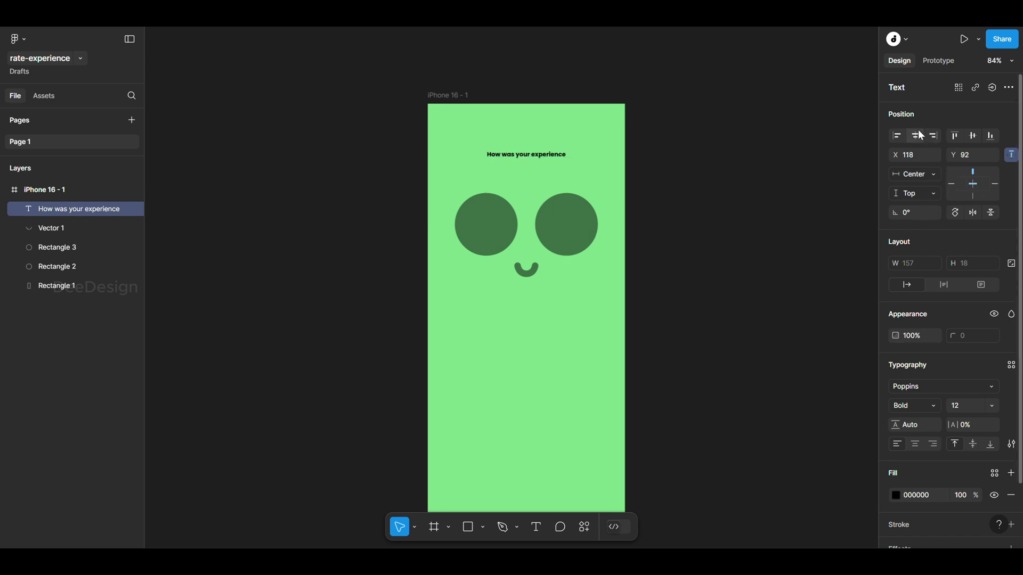
pyautogui.click(958, 406)
pyautogui.scroll(11, 958, 406)
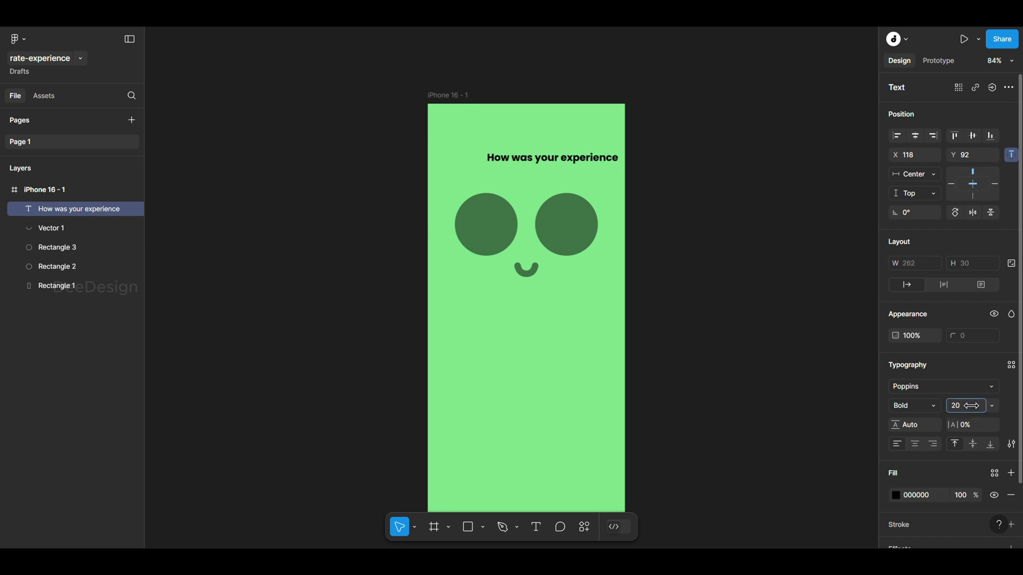
pyautogui.moveTo(597, 161)
pyautogui.mouseDown()
pyautogui.moveTo(560, 148)
pyautogui.moveTo(594, 143)
pyautogui.mouseUp()
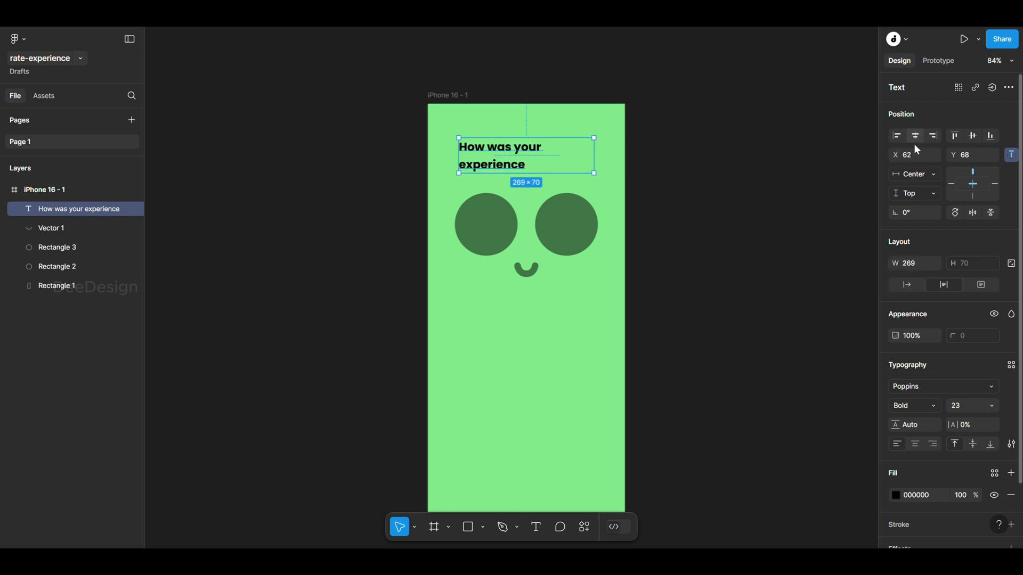
pyautogui.click(915, 444)
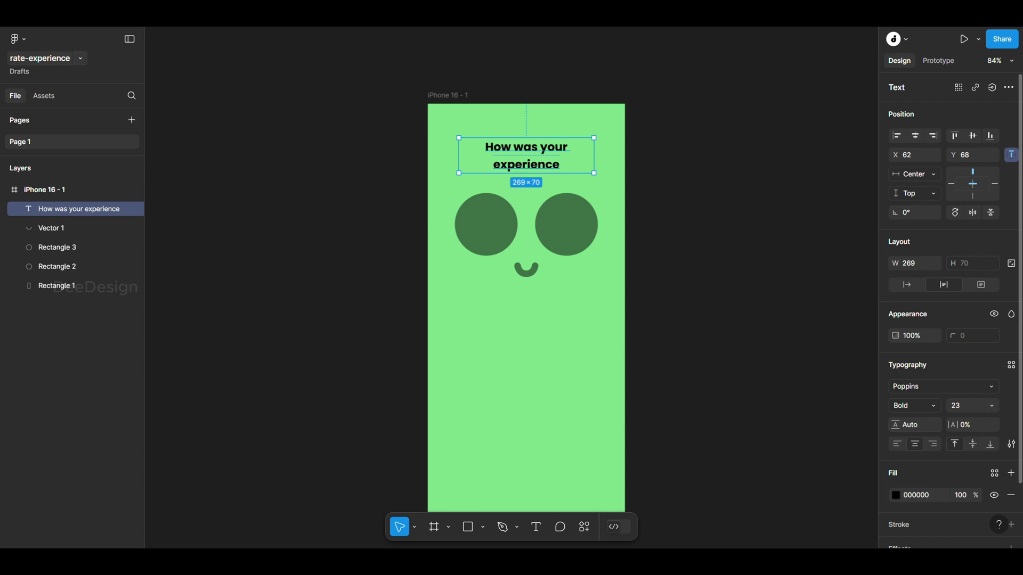
pyautogui.moveTo(897, 425)
pyautogui.mouseDown()
pyautogui.moveTo(874, 419)
pyautogui.moveTo(900, 424)
pyautogui.mouseUp()
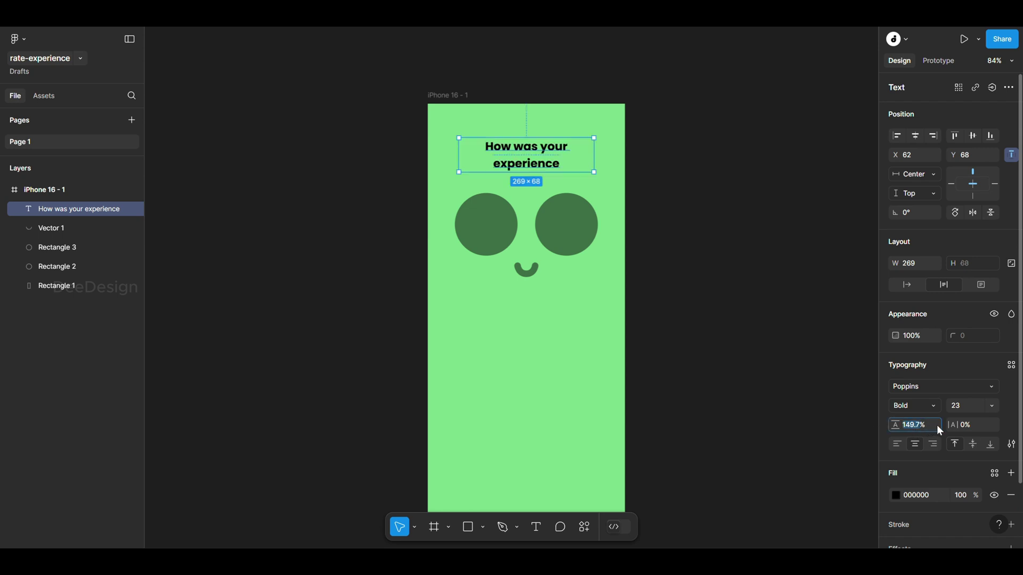
pyautogui.press('Return')
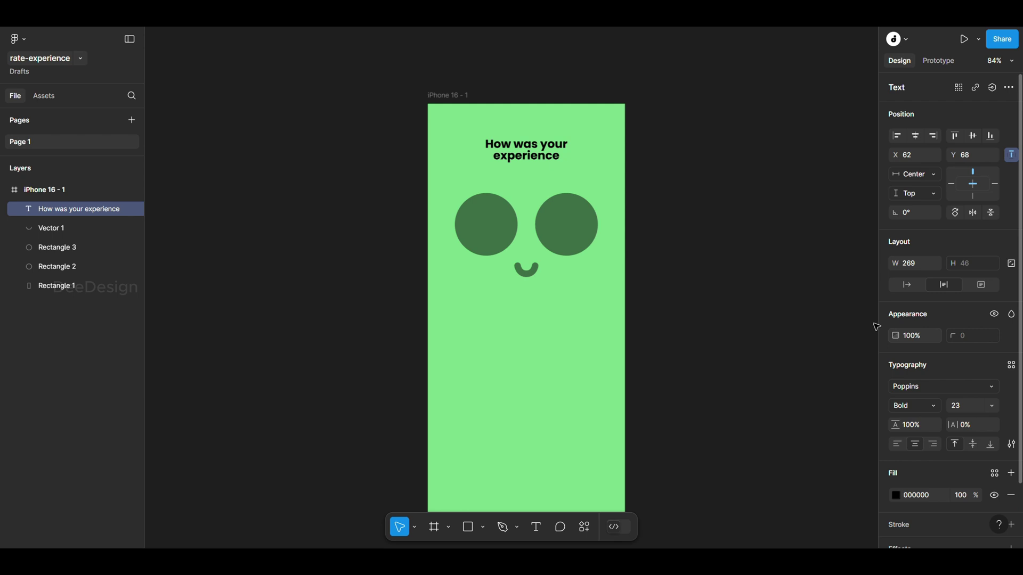
# Set the heading's font size to 24 and opacity to 50%
pyautogui.press('Up')
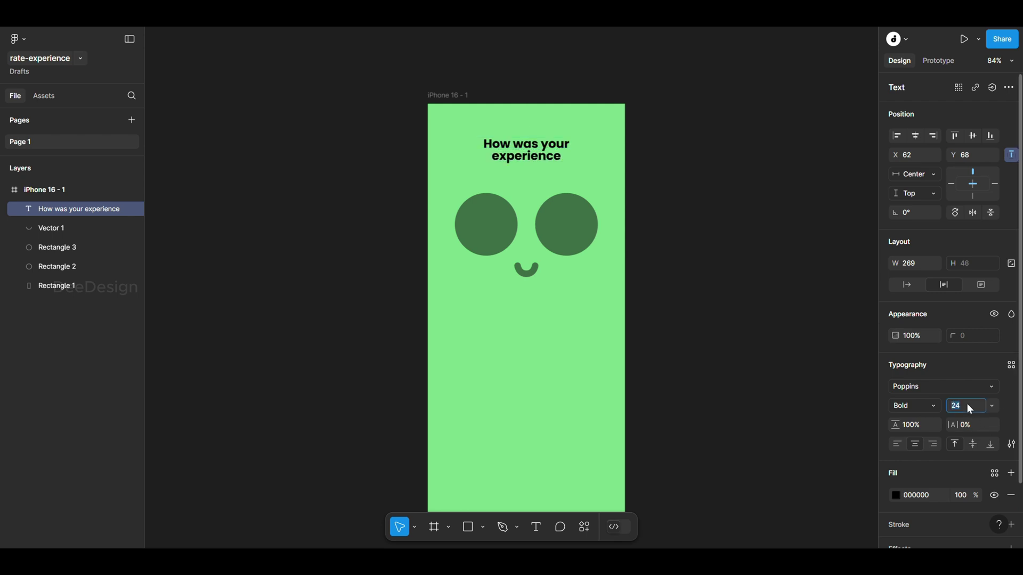
pyautogui.press('Escape')
pyautogui.press('5')
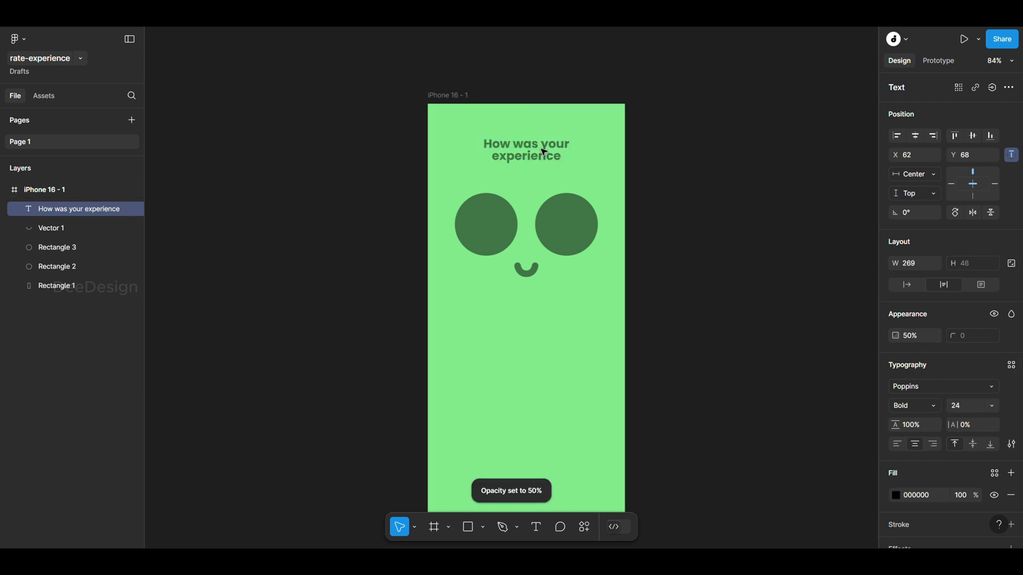
pyautogui.click(703, 167)
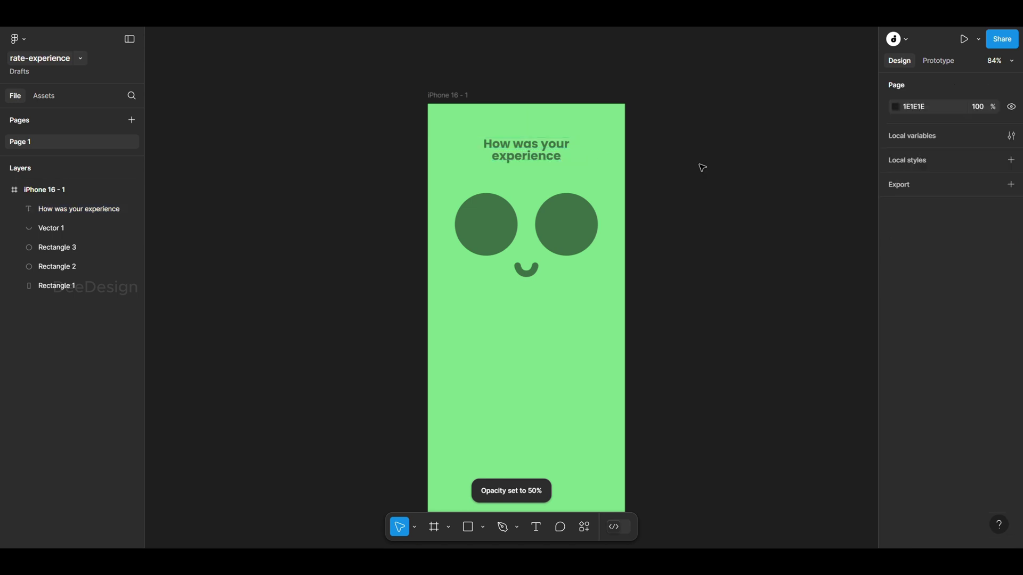
# Add a question mark so the heading reads 'How was your experience?'
pyautogui.doubleClick(510, 160)
pyautogui.click(576, 158)
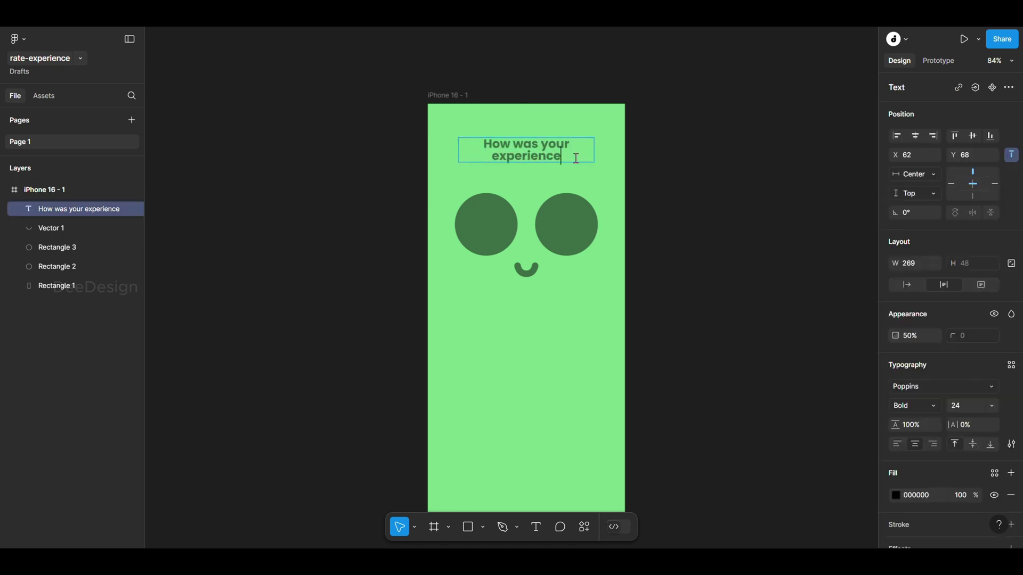
pyautogui.write('?')
pyautogui.press('Escape')
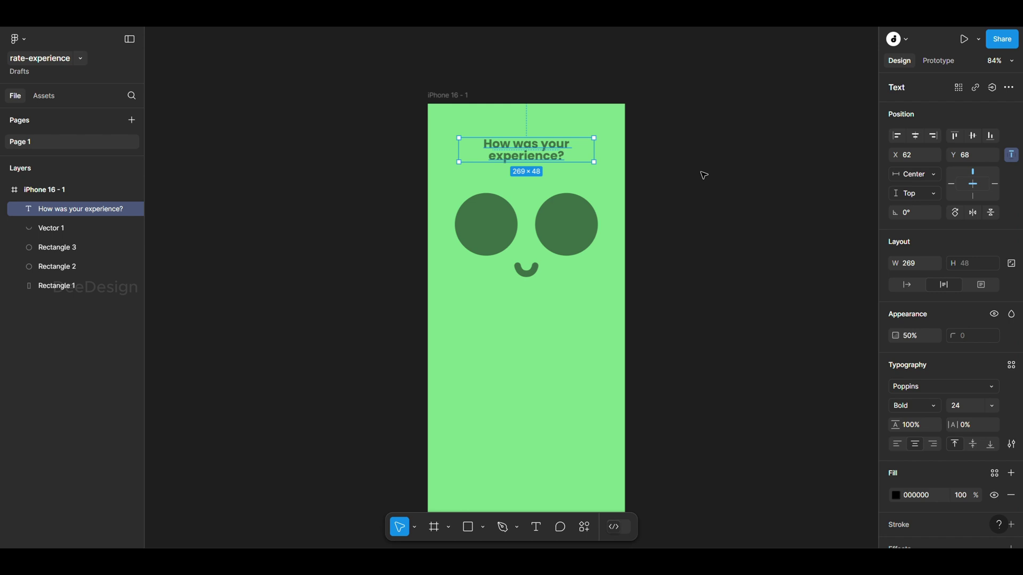
pyautogui.click(703, 175)
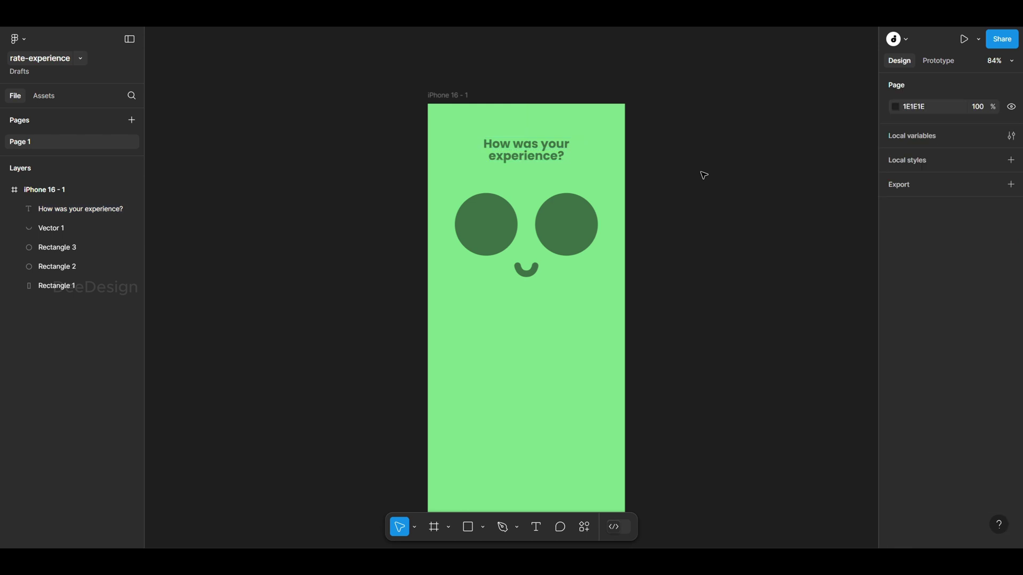
# Duplicate the heading below the face and change its text to 'GOOD'
pyautogui.click(555, 159)
pyautogui.moveTo(556, 160); pyautogui.dragTo(555, 344)
pyautogui.write('GOOD')
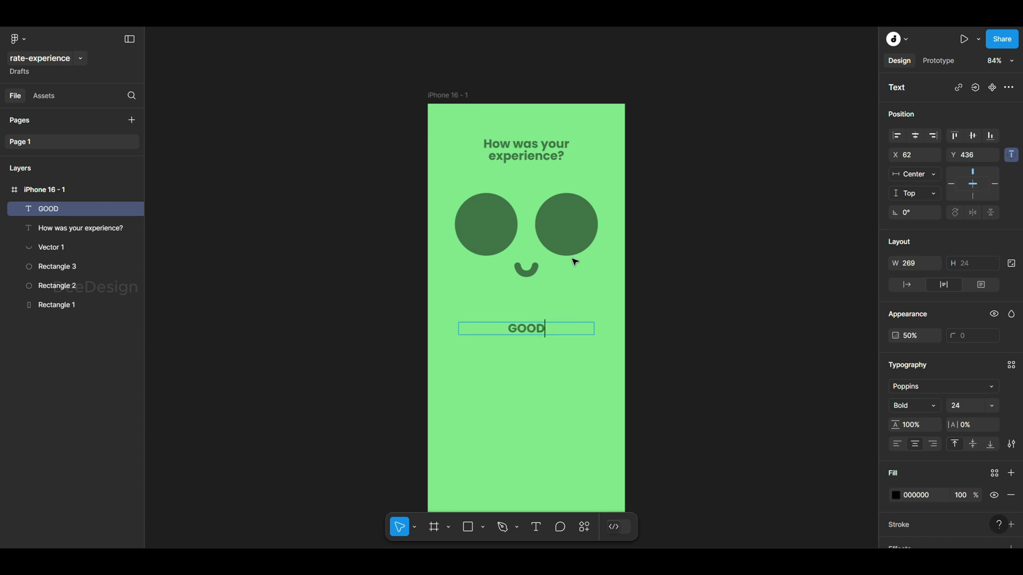
pyautogui.press('Escape')
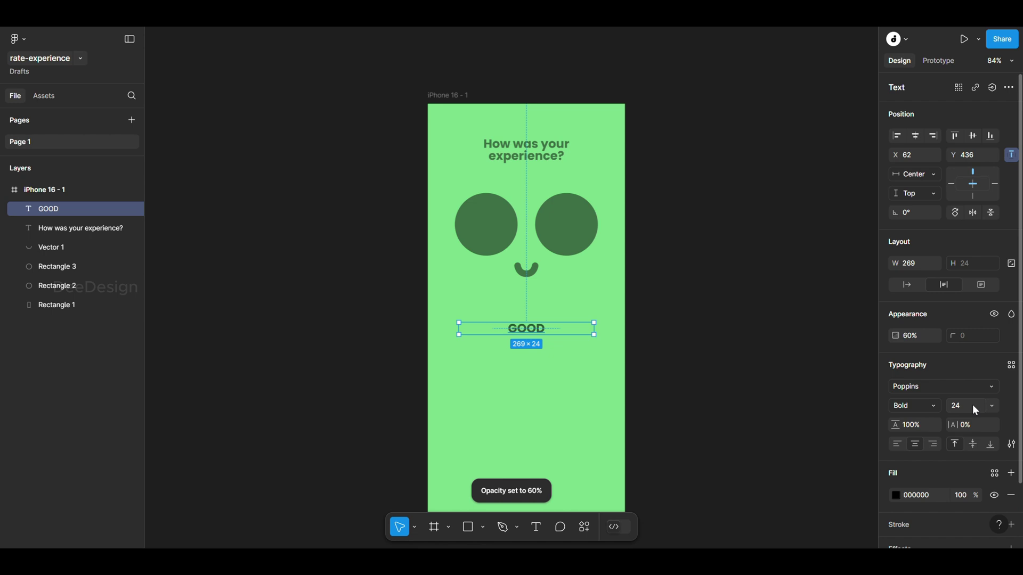
# Make GOOD size 64, Black weight, -5% letter spacing, at 50% opacity
pyautogui.press('Tab')
pyautogui.click(923, 337)
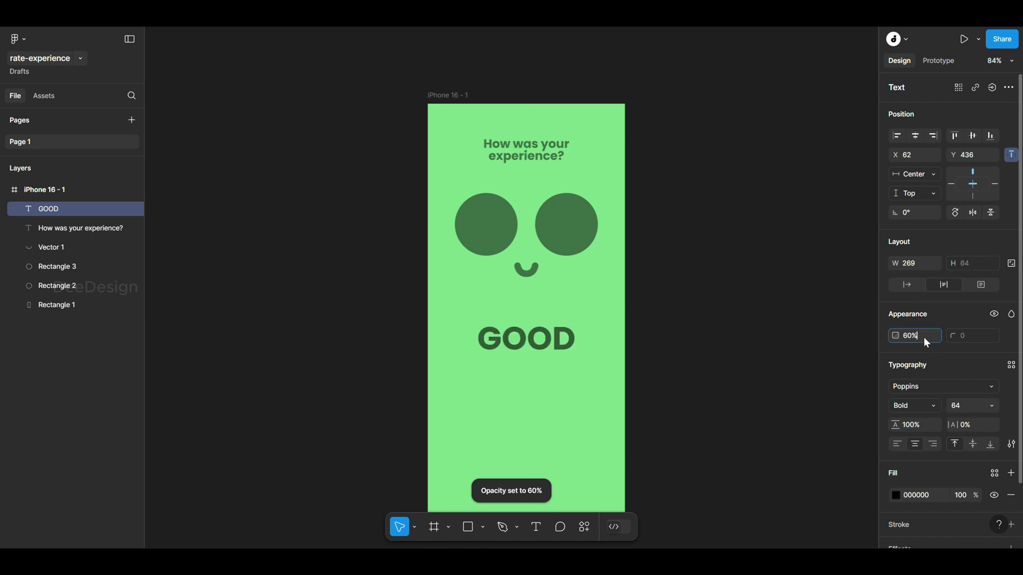
pyautogui.write('50')
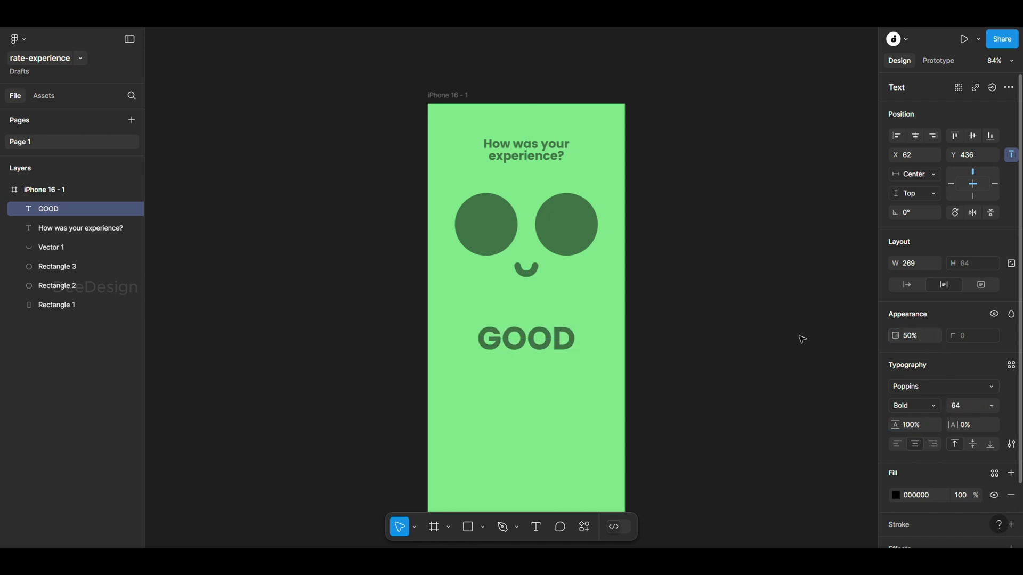
pyautogui.click(930, 407)
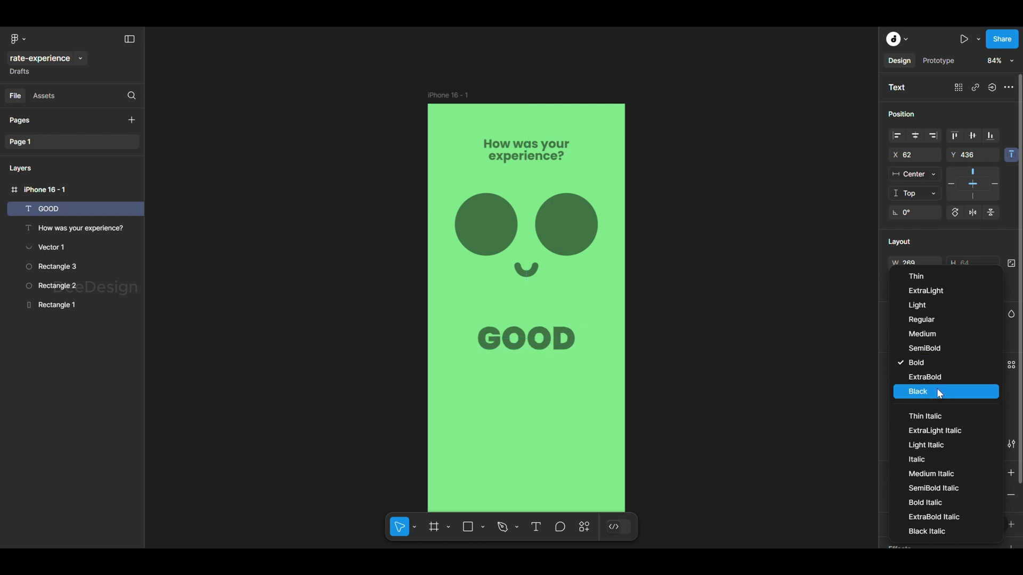
pyautogui.click(937, 390)
pyautogui.click(976, 427)
pyautogui.press('Down')
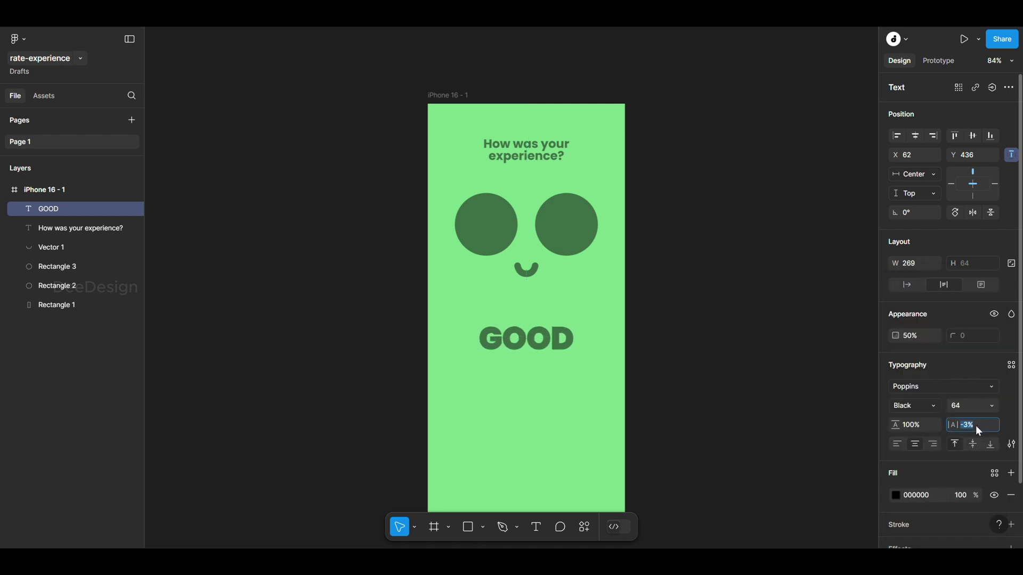
pyautogui.press('Down')
pyautogui.press('Down')
pyautogui.click(688, 354)
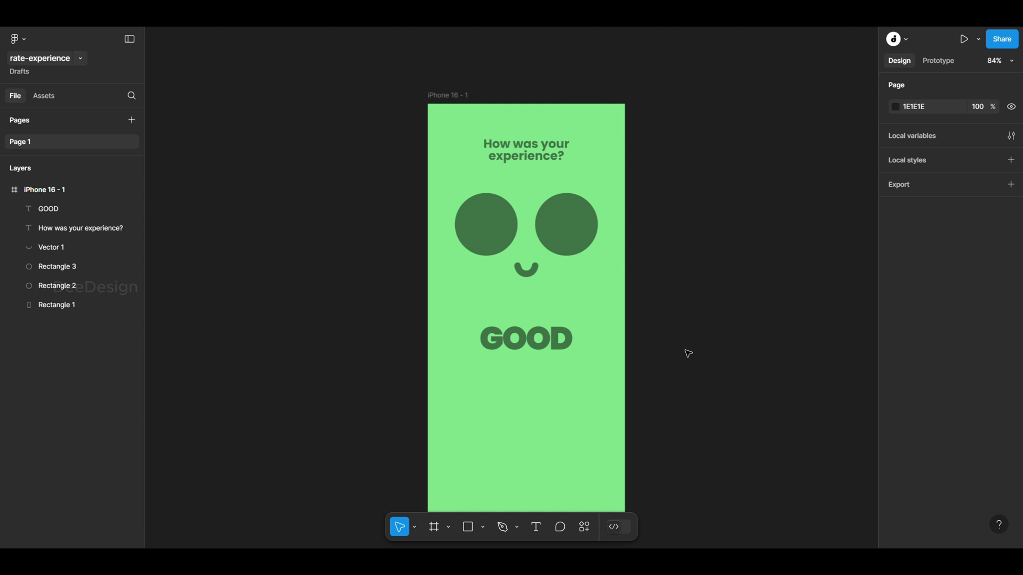
# Shrink the GOOD text box to auto width so it fits the text
pyautogui.click(586, 341)
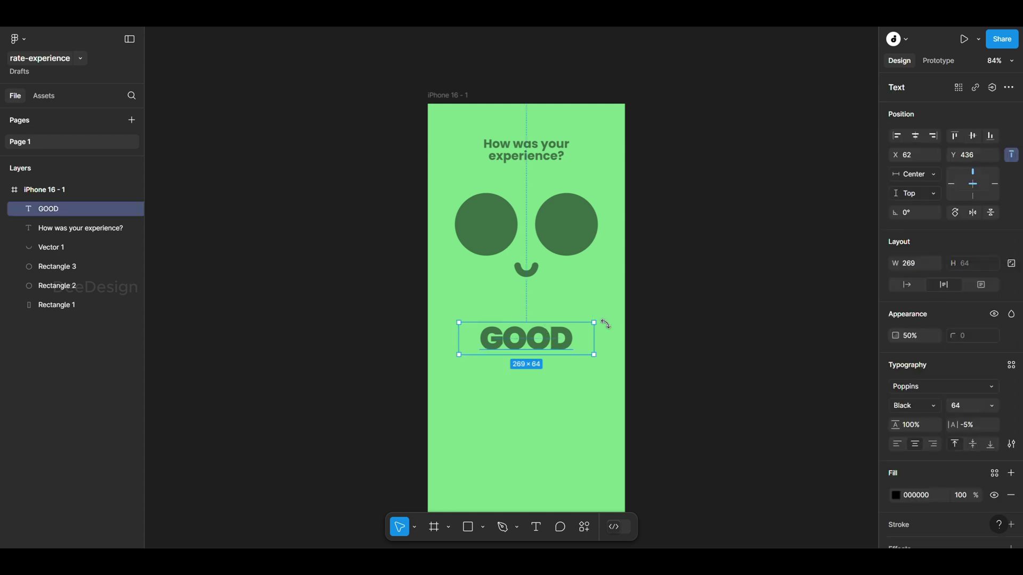
pyautogui.doubleClick(594, 338)
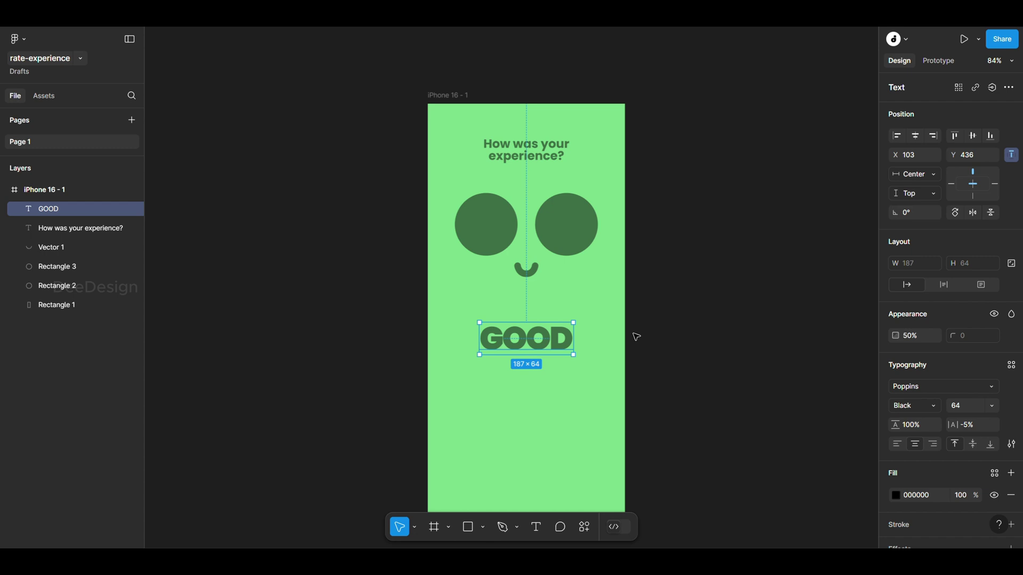
pyautogui.scroll(-5, 604, 335)
pyautogui.scroll(5, 526, 280)
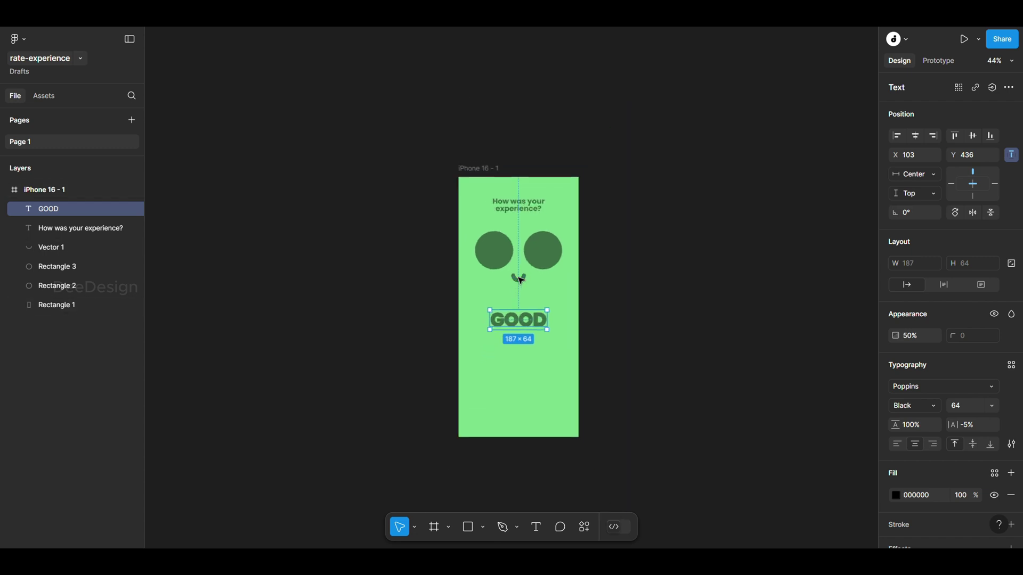
pyautogui.click(759, 290)
pyautogui.scroll(-3, 413, 213)
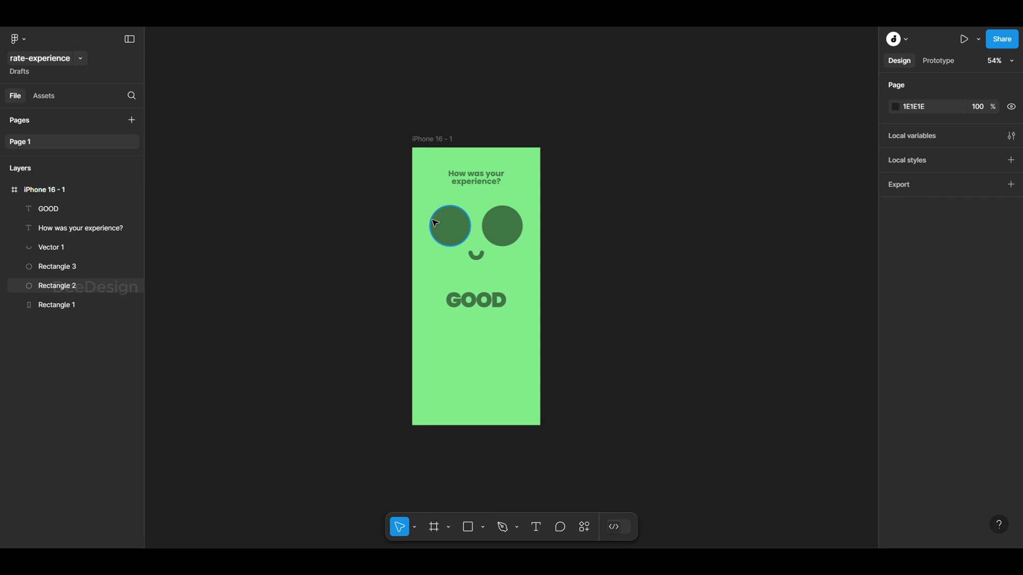
pyautogui.scroll(3, 449, 302)
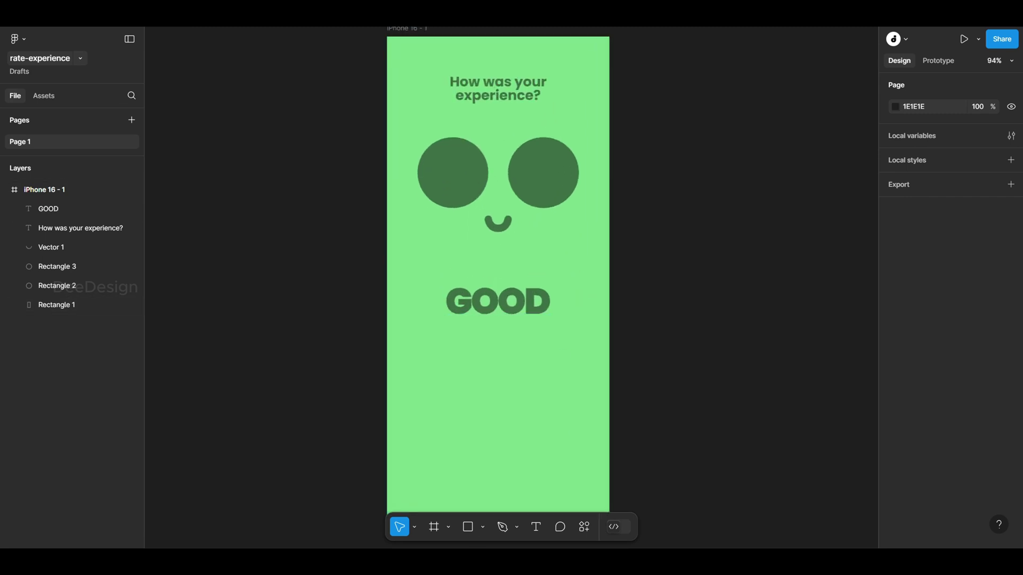
# Draw a thin 283×8 bar near the screen bottom, centred horizontally
pyautogui.click(469, 530)
pyautogui.moveTo(420, 445); pyautogui.dragTo(581, 452)
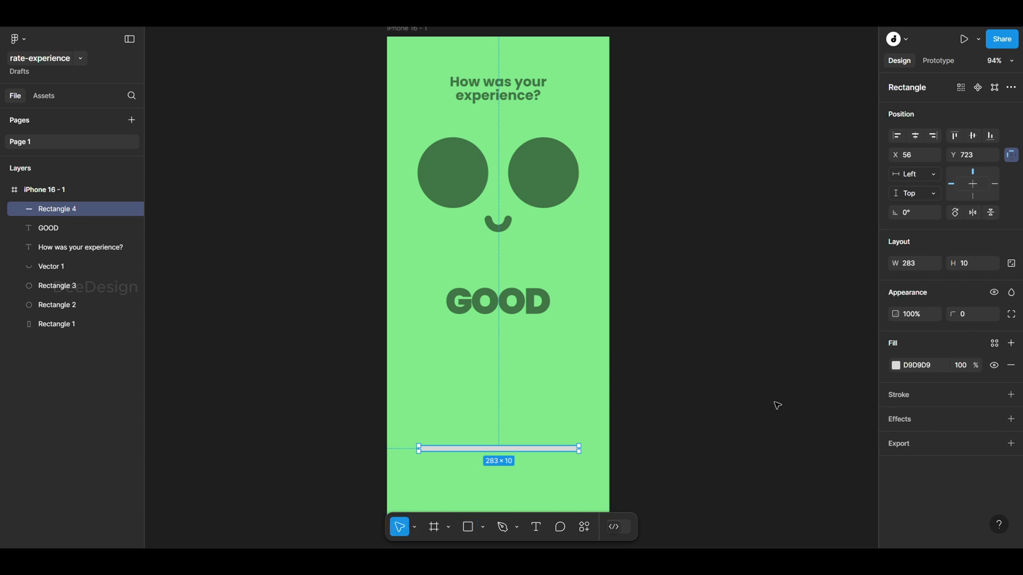
pyautogui.write('8')
pyautogui.press('Return')
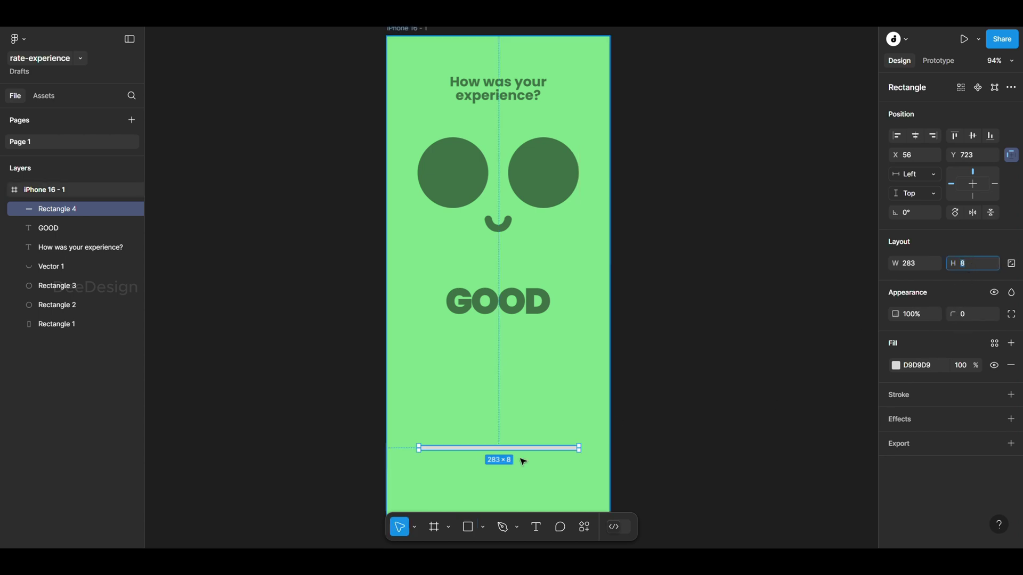
pyautogui.keyDown('ctrl'); pyautogui.scroll(5, 483, 475); pyautogui.keyUp('ctrl')
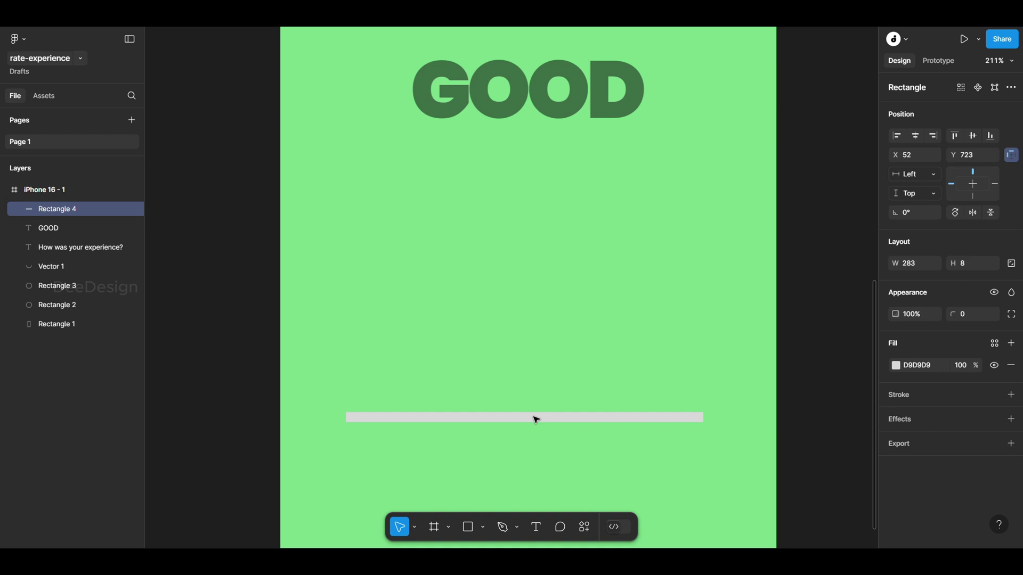
pyautogui.moveTo(536, 420); pyautogui.dragTo(539, 420)
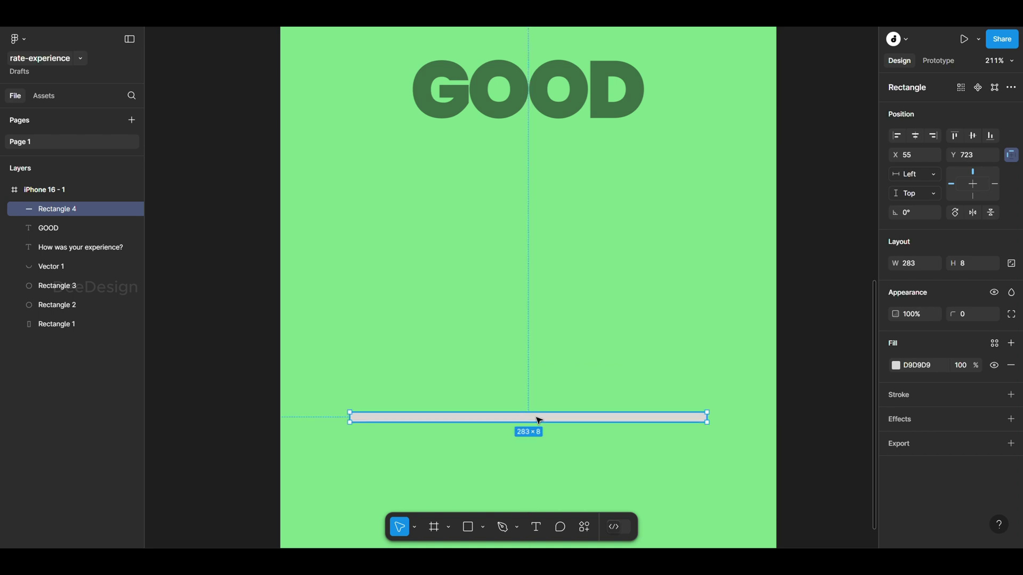
# Fill the bar white (FFFFFF) and give it rounded ends with a corner radius
pyautogui.click(894, 367)
pyautogui.click(486, 326)
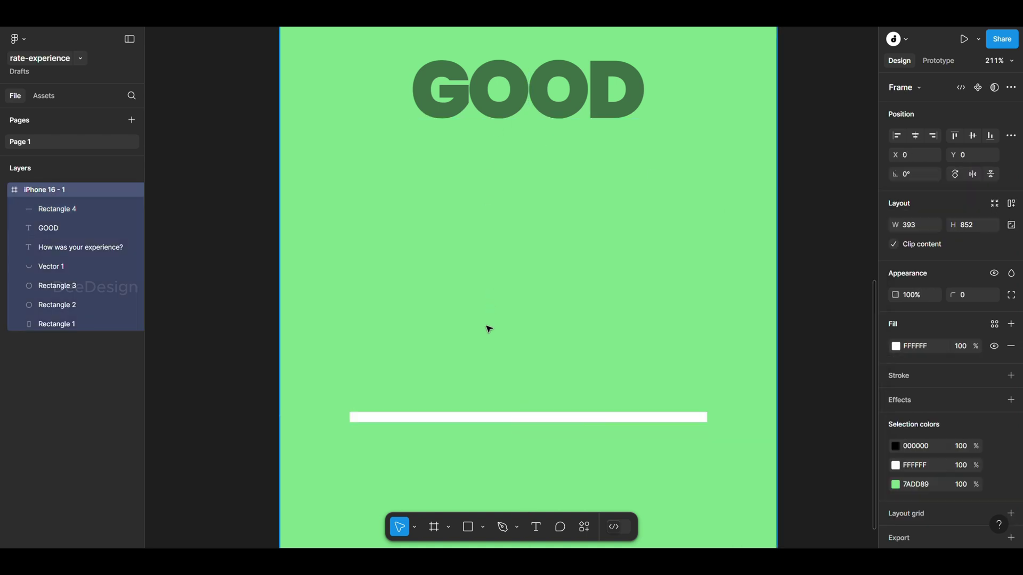
pyautogui.scroll(-2, 565, 343)
pyautogui.hscroll(2, 565, 343)
pyautogui.click(591, 372)
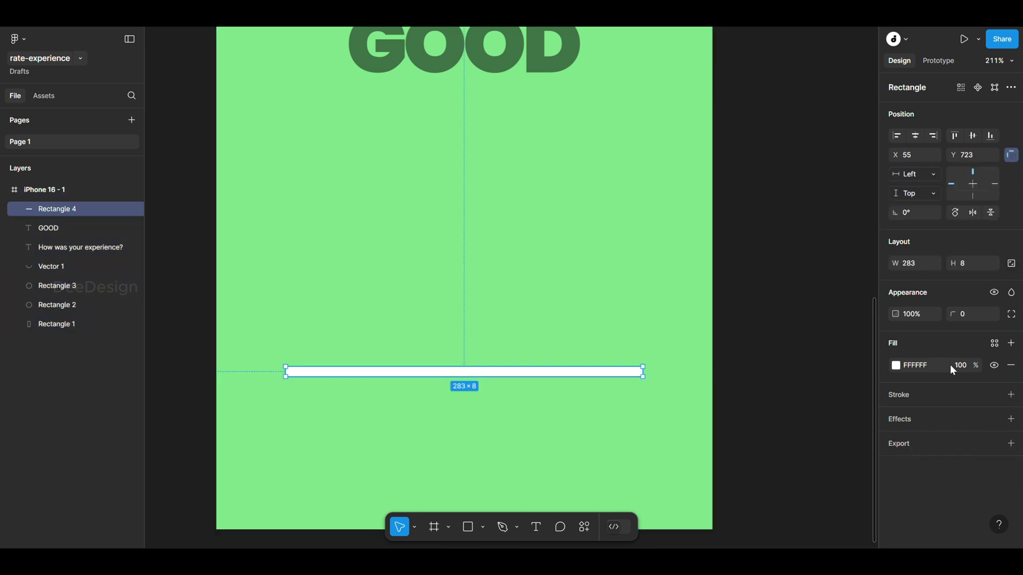
pyautogui.write('10')
pyautogui.click(797, 368)
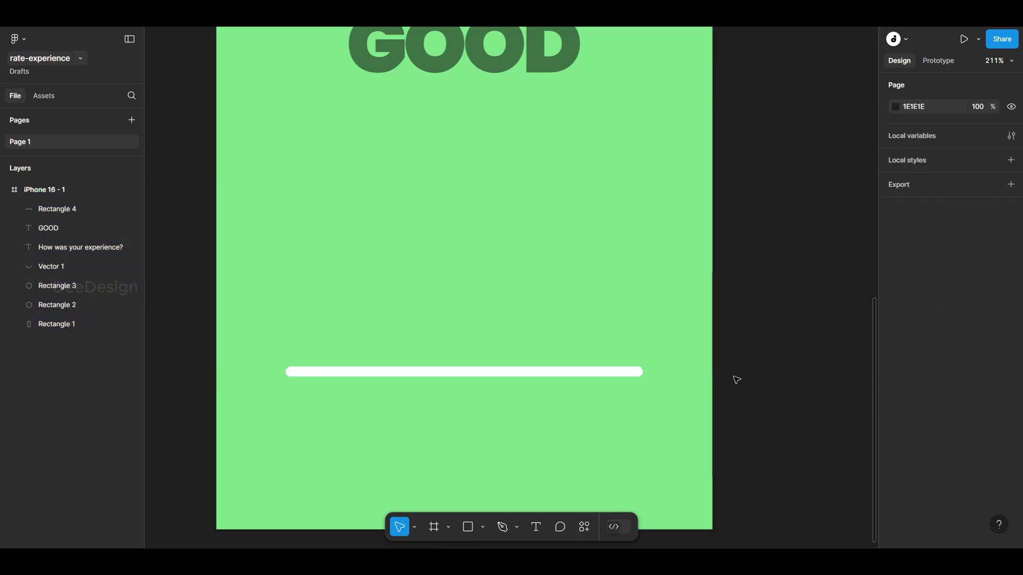
pyautogui.click(368, 375)
pyautogui.click(470, 528)
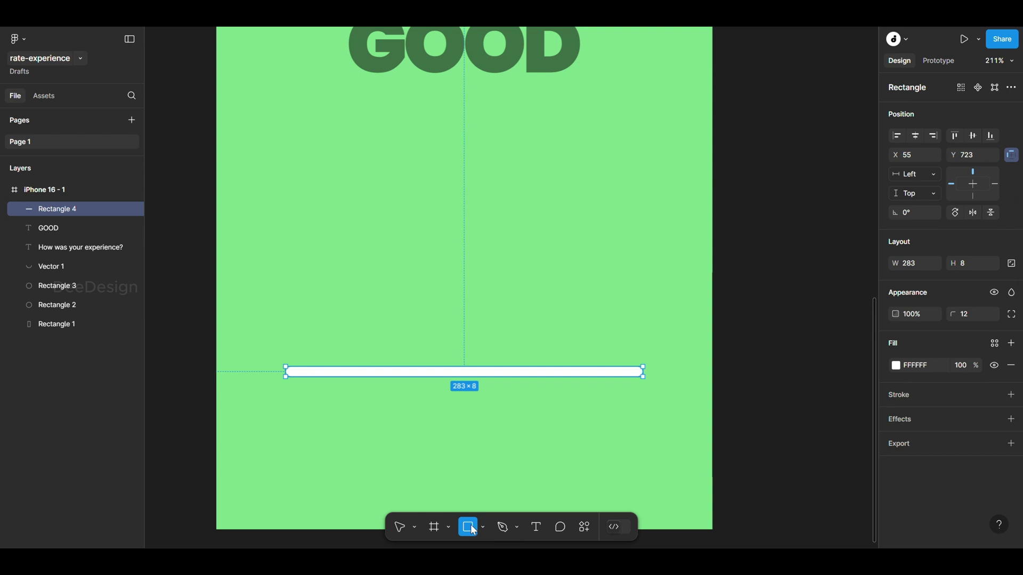
# Draw a small square above the bar and make it an 18×18 circle with radius 14
pyautogui.moveTo(375, 314); pyautogui.dragTo(397, 336)
pyautogui.scroll(5, 393, 324)
pyautogui.press('Escape')
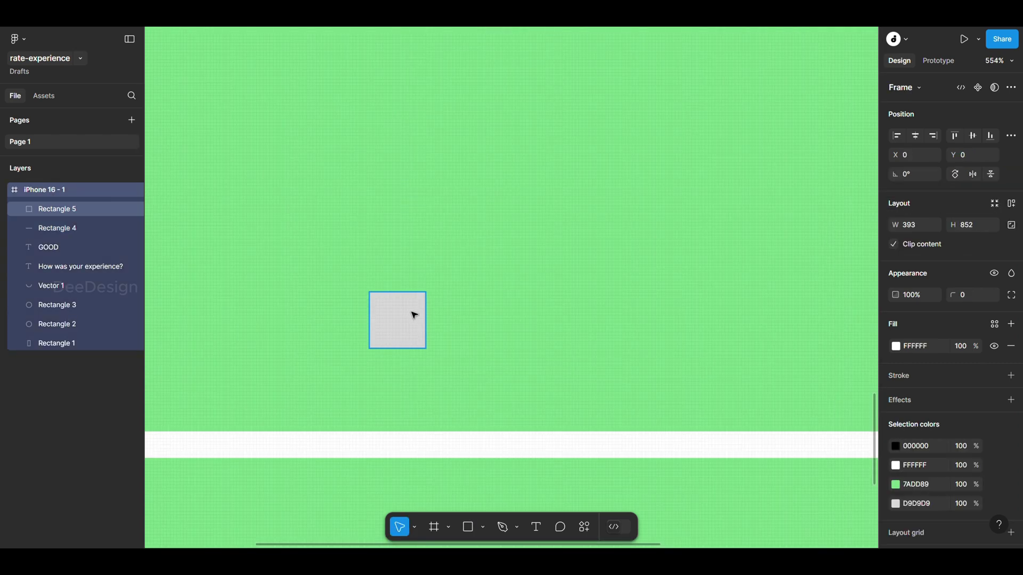
pyautogui.click(419, 312)
pyautogui.click(970, 315)
pyautogui.write('12')
pyautogui.press('Return')
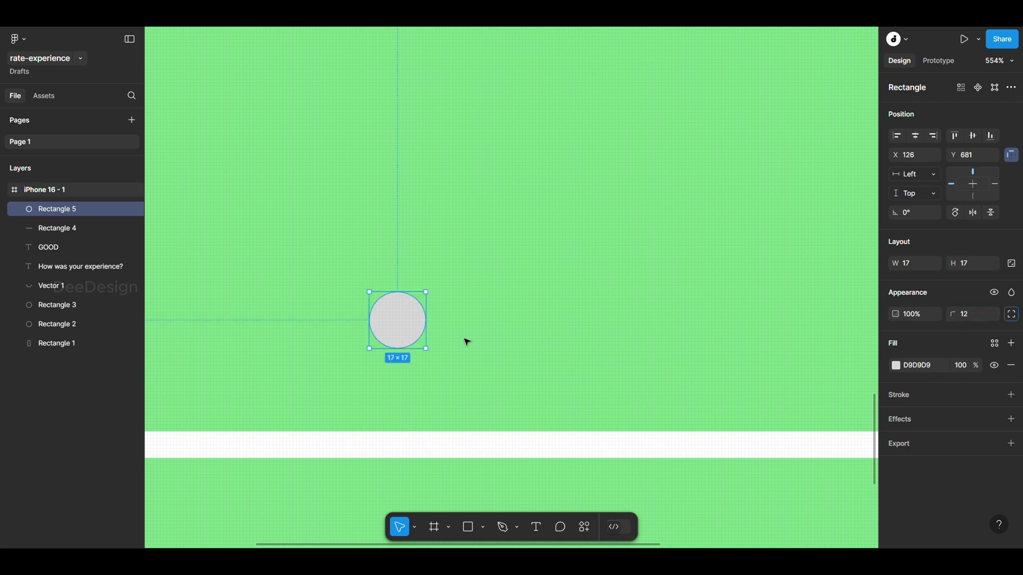
pyautogui.press('Up')
pyautogui.press('Up')
pyautogui.click(912, 261)
pyautogui.press('Up')
pyautogui.click(974, 263)
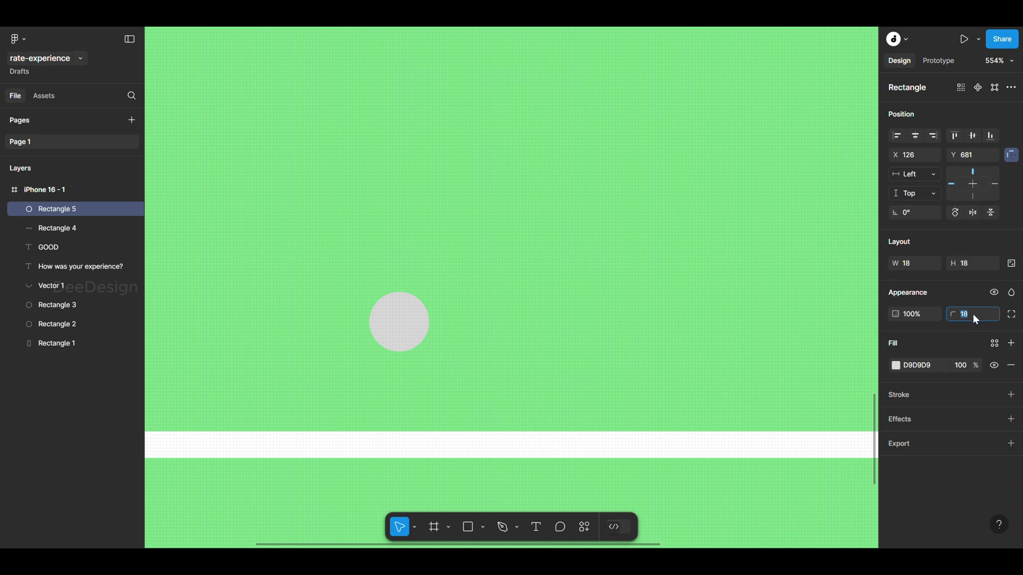
# Move the small white dot onto the bar's left end
pyautogui.press('Escape')
pyautogui.press('Escape')
pyautogui.scroll(-5, 592, 319)
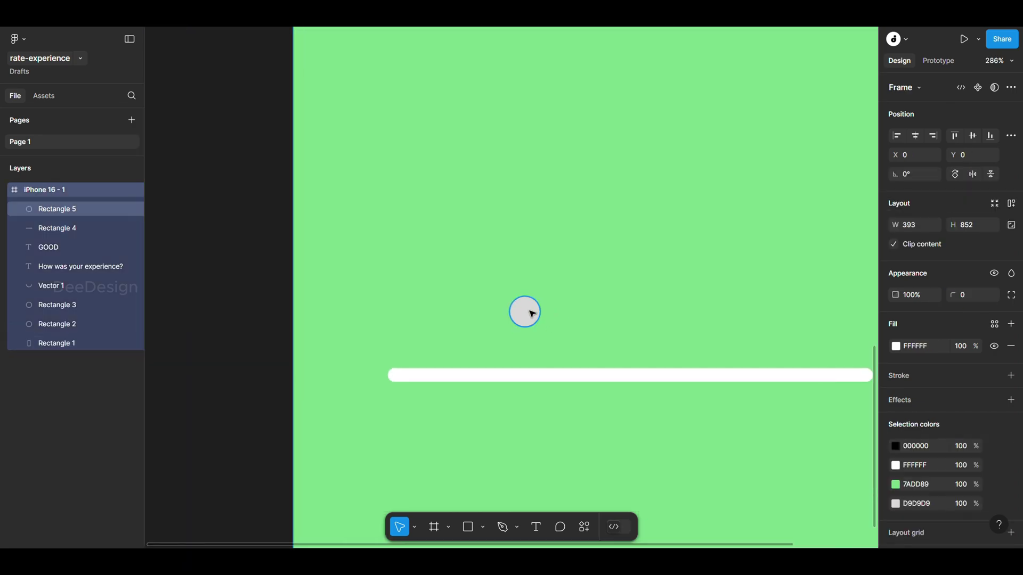
pyautogui.click(526, 311)
pyautogui.moveTo(523, 322); pyautogui.dragTo(392, 381)
pyautogui.scroll(-5, 329, 320)
pyautogui.scroll(1, 378, 372)
pyautogui.scroll(3, 378, 372)
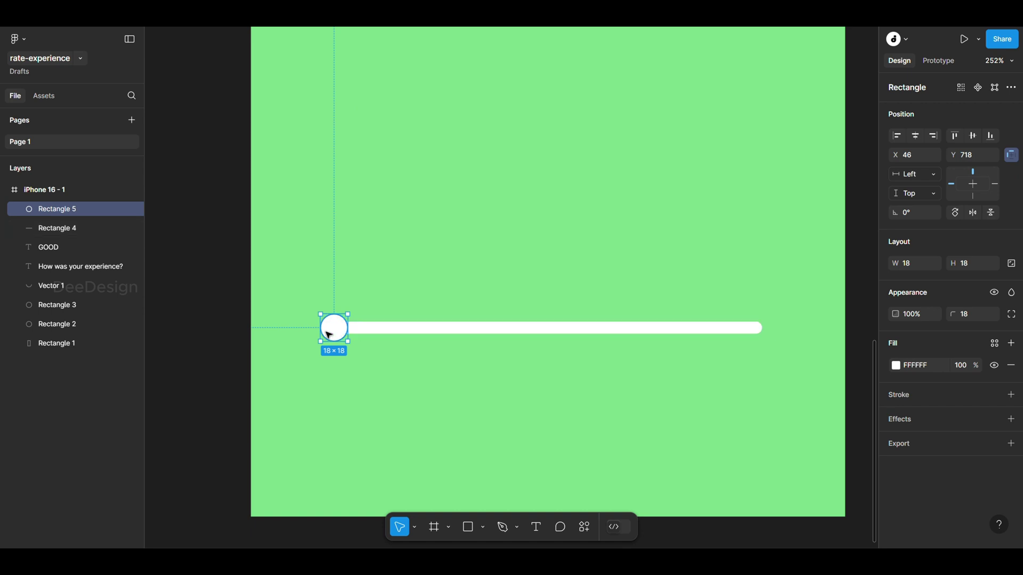
# Copy the dot to the bar's middle and right end, undoing an accidental screen duplicate
pyautogui.moveTo(332, 334); pyautogui.dragTo(701, 325)
pyautogui.press('Escape')
pyautogui.hotkey('ctrl', 'z')
pyautogui.click(551, 329)
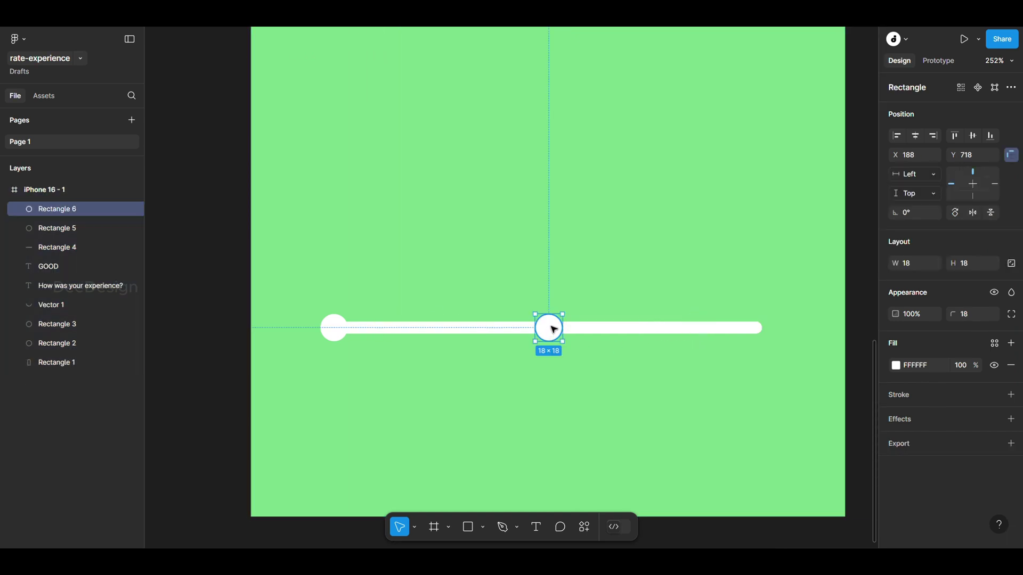
pyautogui.moveTo(552, 331); pyautogui.dragTo(762, 341)
pyautogui.scroll(-5, 378, 271)
pyautogui.click(648, 238)
pyautogui.scroll(-3, 650, 242)
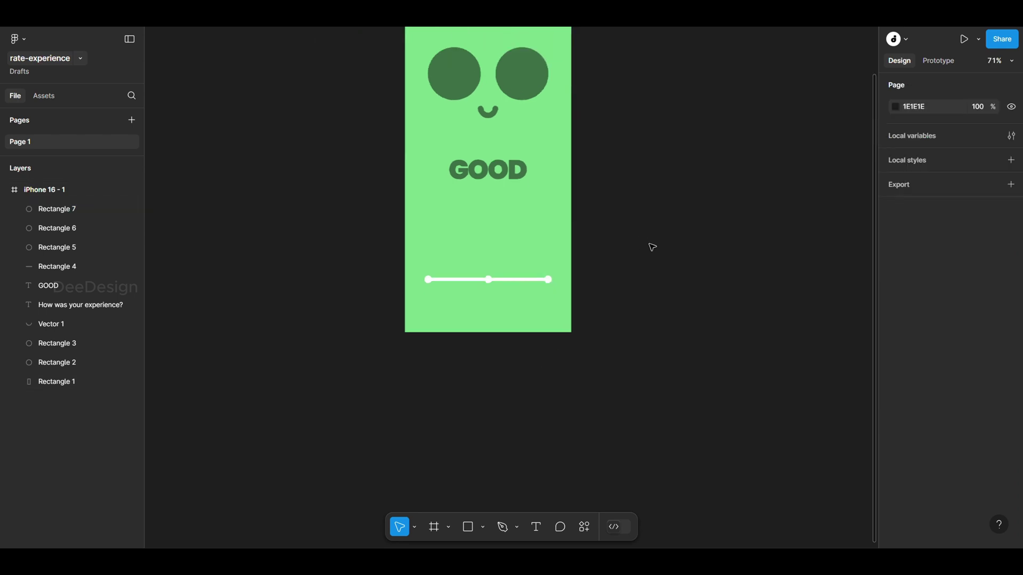
pyautogui.scroll(2, 528, 139)
pyautogui.scroll(2, 524, 203)
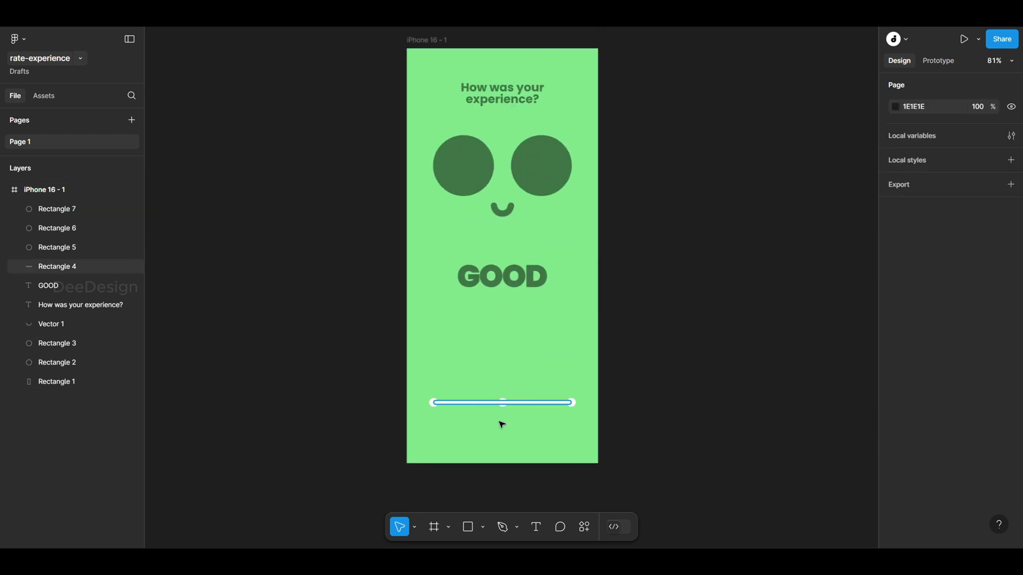
pyautogui.scroll(5, 495, 429)
pyautogui.click(297, 320)
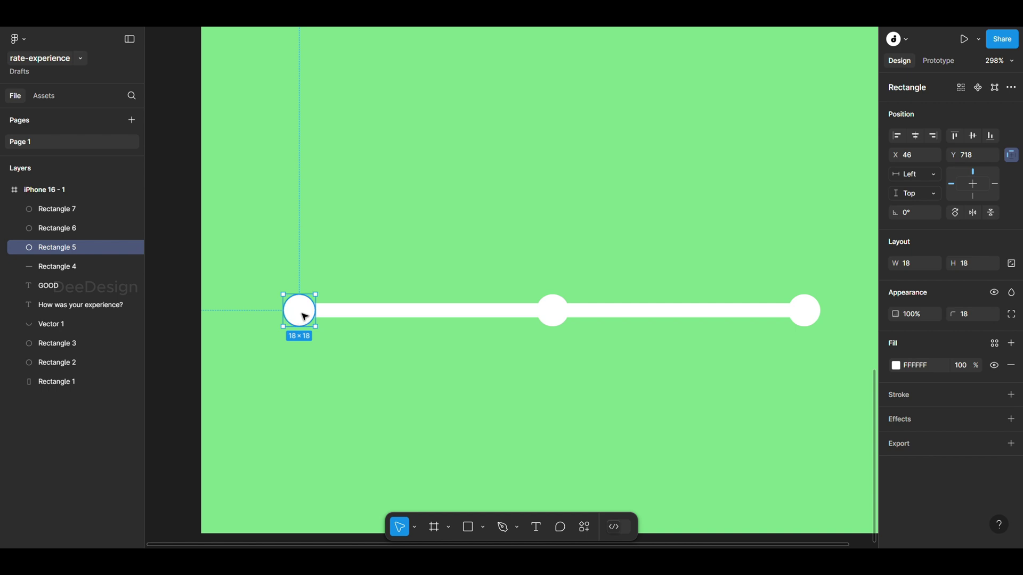
# Duplicate the left dot into a larger 28×28 dot placed on the bar's left end
pyautogui.hotkey('ctrl', 'd')
pyautogui.moveTo(304, 316); pyautogui.dragTo(367, 287)
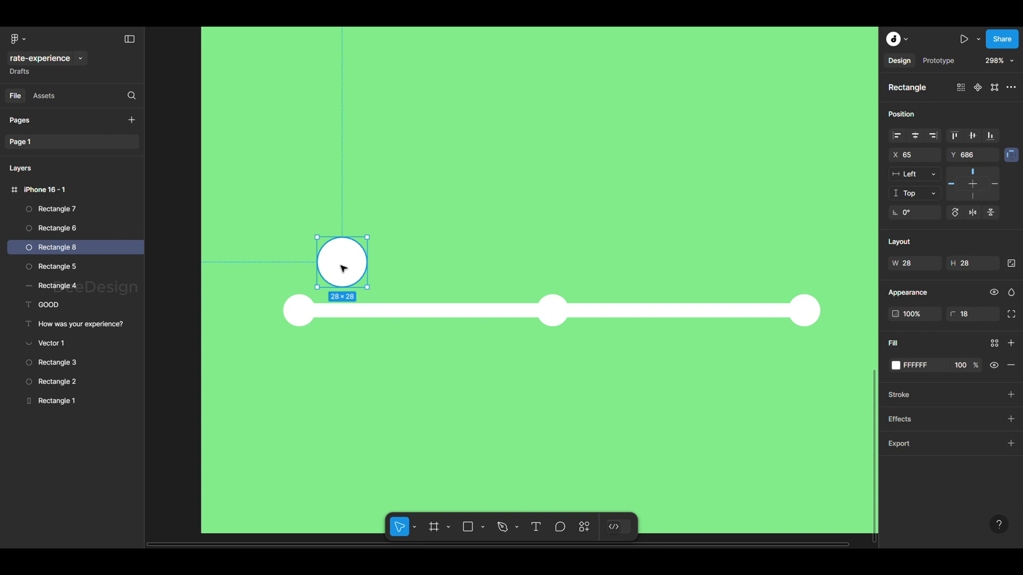
pyautogui.click(405, 261)
pyautogui.scroll(2, 326, 286)
pyautogui.hscroll(2, 327, 285)
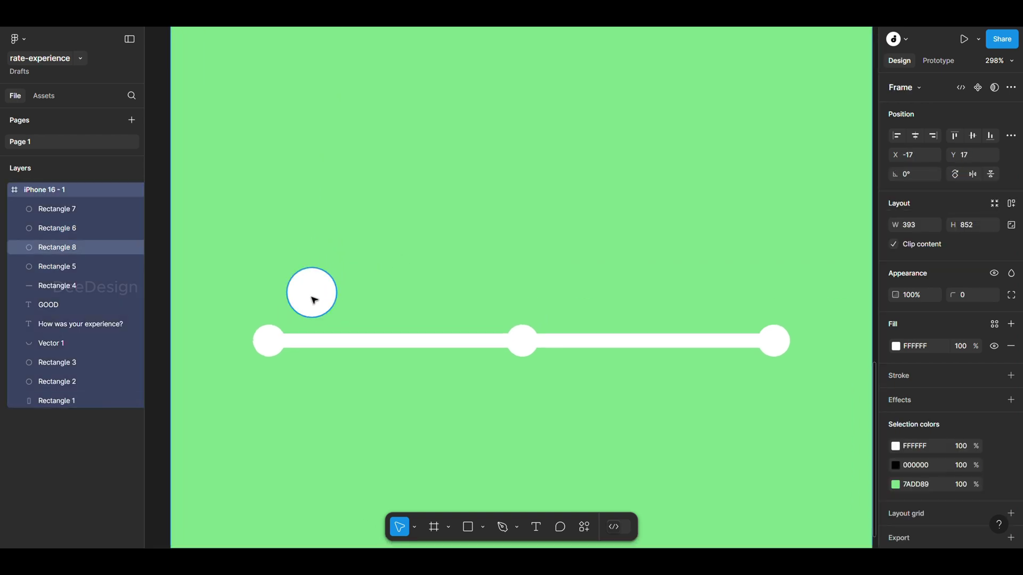
pyautogui.scroll(-1, 464, 263)
pyautogui.scroll(-5, 418, 262)
pyautogui.click(417, 262)
pyautogui.scroll(5, 449, 261)
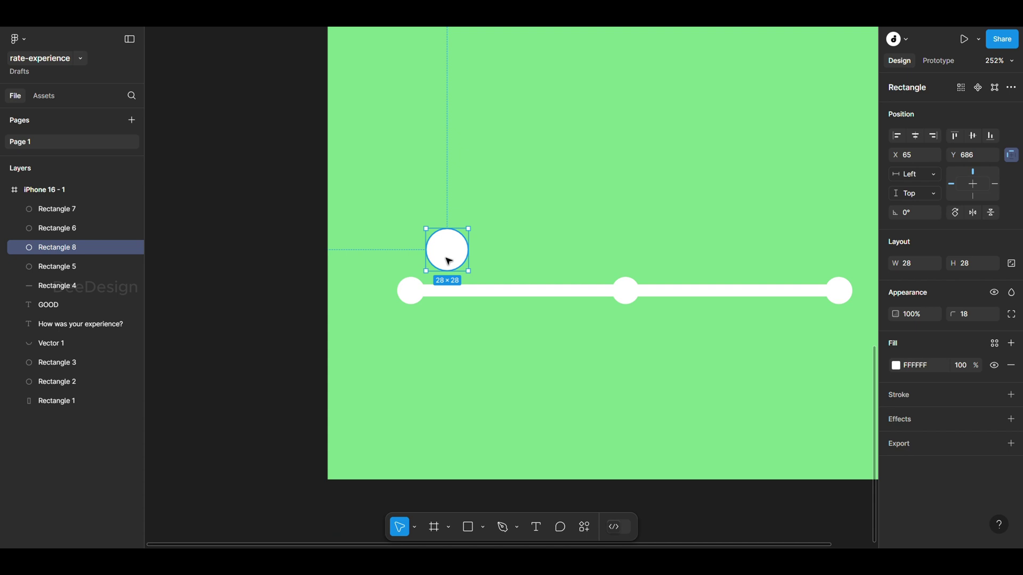
pyautogui.moveTo(449, 261); pyautogui.dragTo(416, 302)
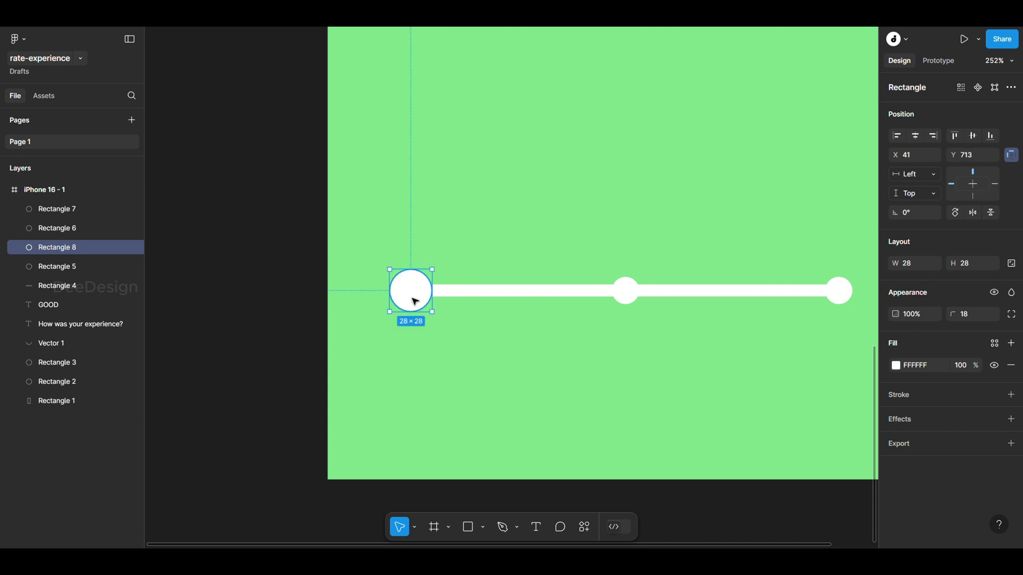
# Fill the larger dot with dark 1E1E1E using the eyedropper
pyautogui.press('i')
pyautogui.click(303, 287)
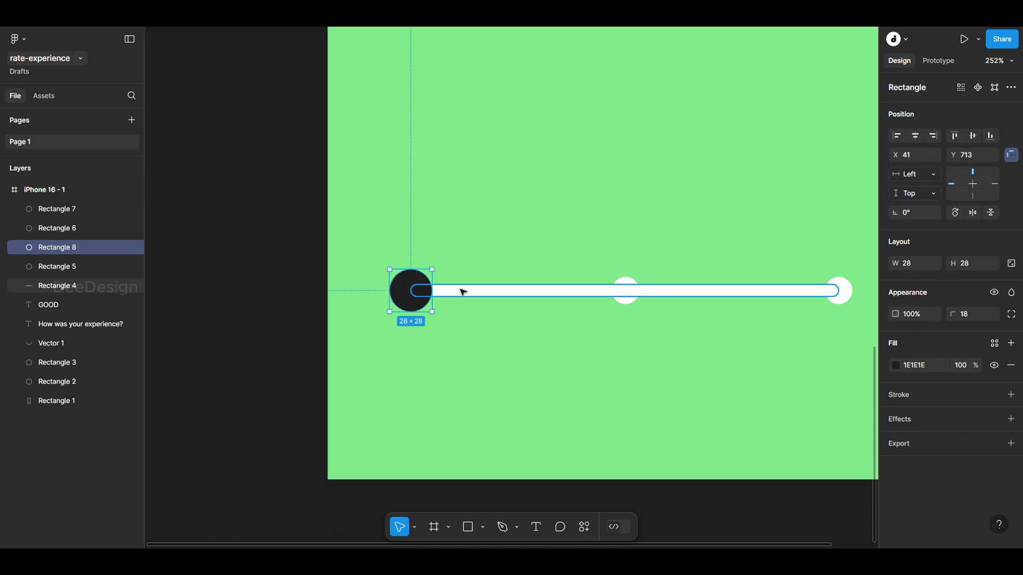
pyautogui.scroll(-3, 371, 307)
pyautogui.click(764, 258)
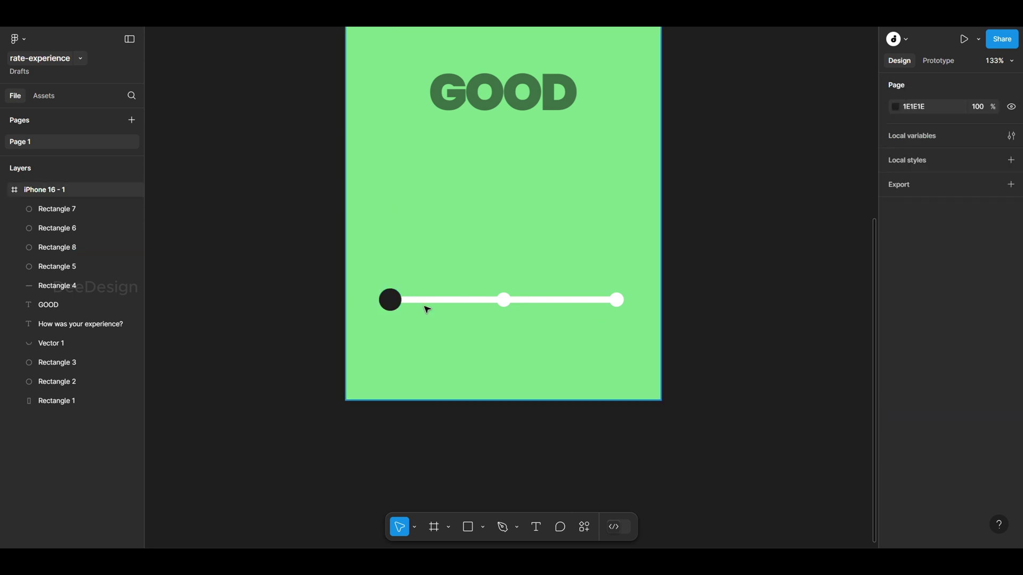
# Move the dark knob to the bar's right end and bring it to the front
pyautogui.scroll(3, 409, 300)
pyautogui.click(376, 304)
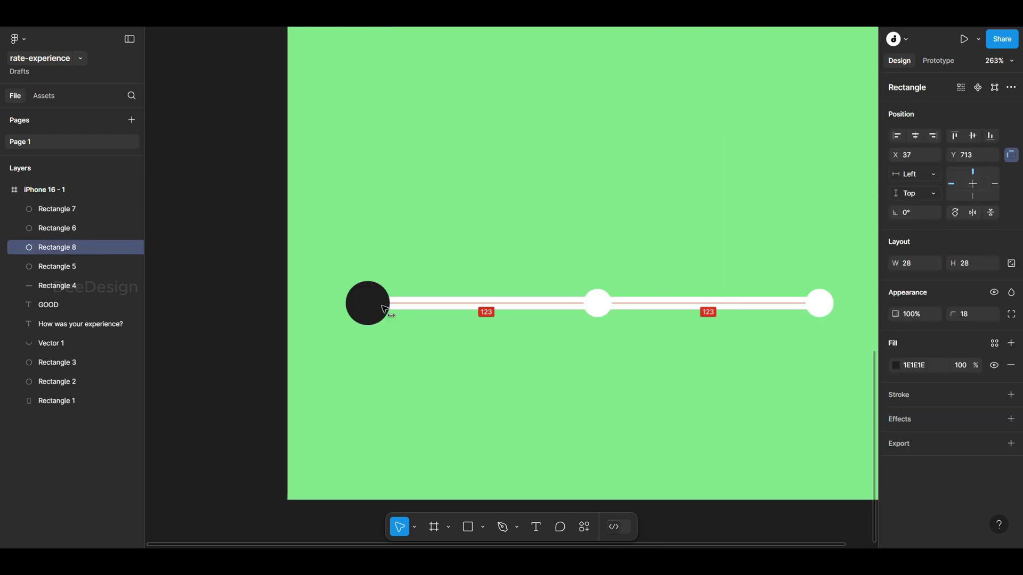
pyautogui.scroll(-5, 403, 294)
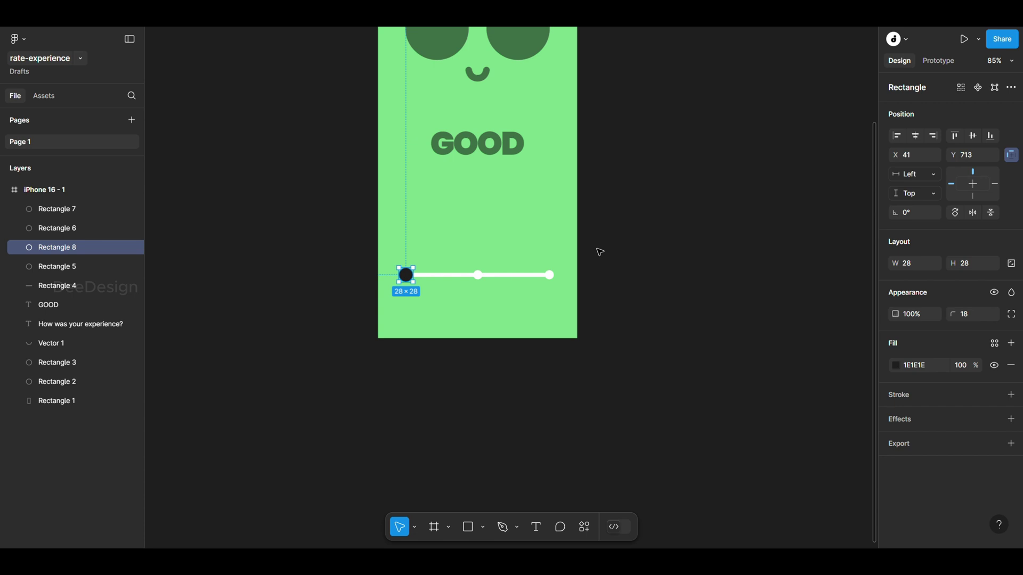
pyautogui.moveTo(407, 278); pyautogui.dragTo(550, 280)
pyautogui.scroll(5, 538, 274)
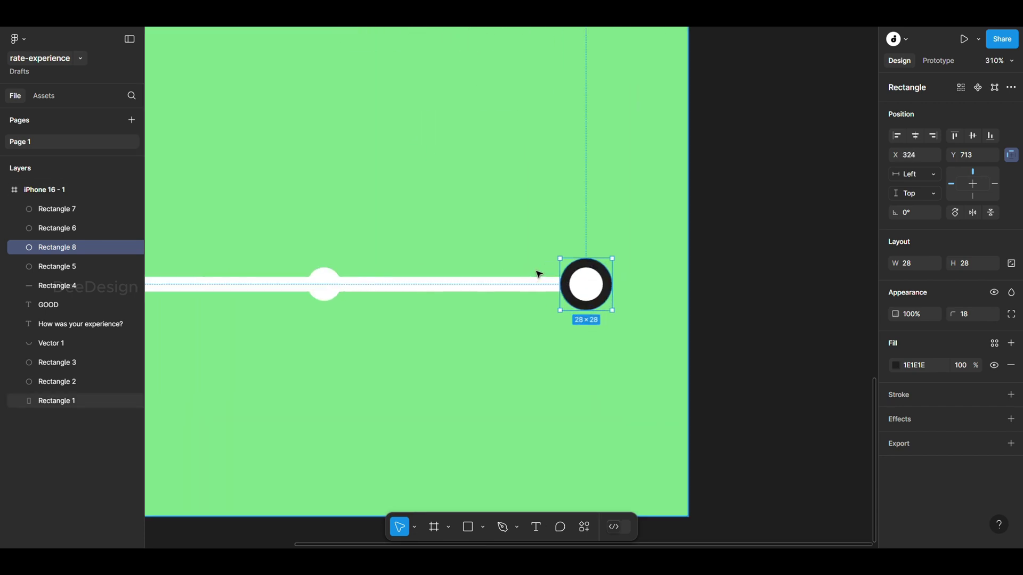
pyautogui.press(']')
pyautogui.click(733, 287)
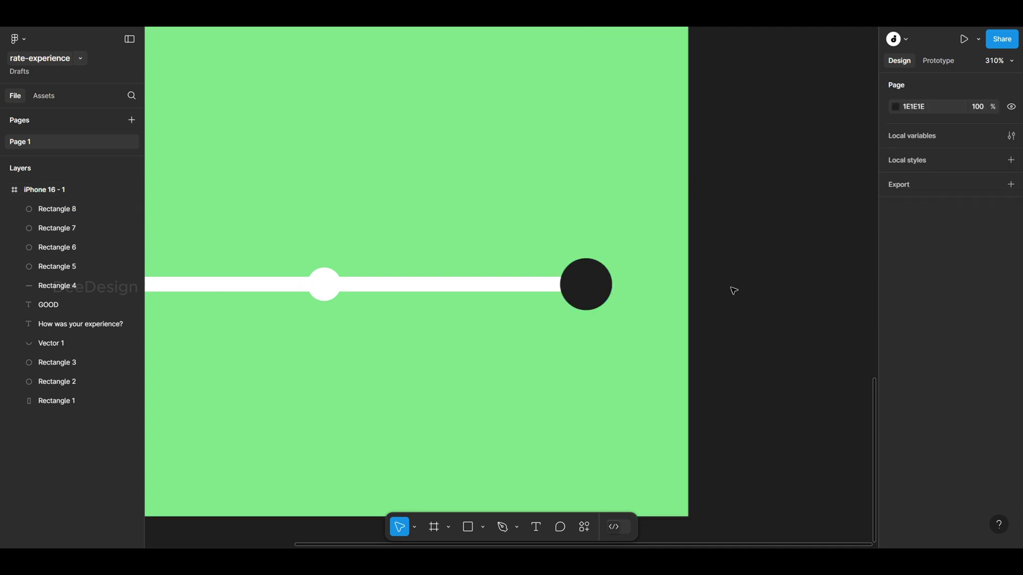
pyautogui.scroll(-4, 730, 282)
pyautogui.scroll(5, 714, 237)
pyautogui.hscroll(3, 714, 237)
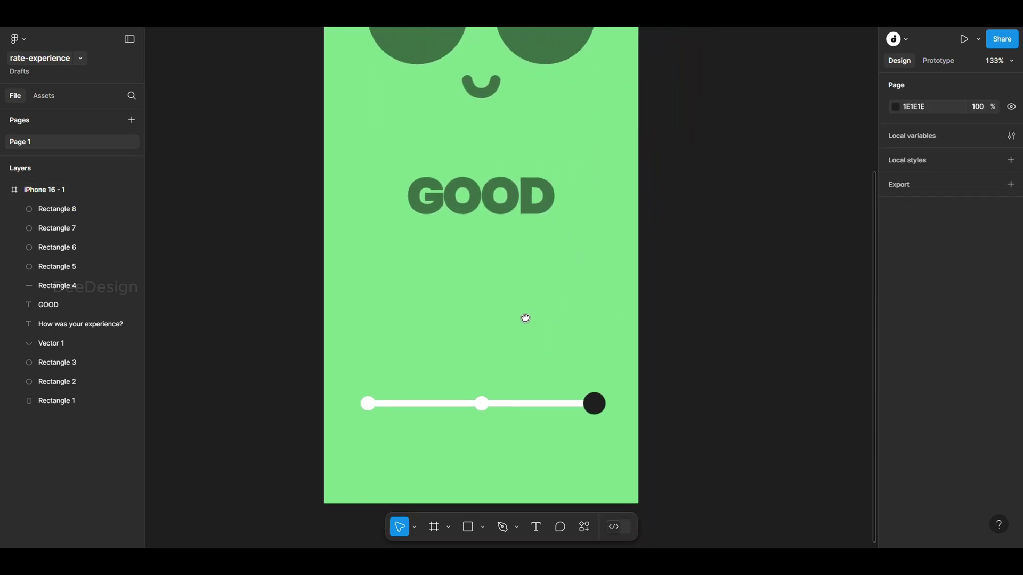
# Test the knob at the slider centre, then restore it to the right end
pyautogui.click(605, 404)
pyautogui.moveTo(605, 404); pyautogui.dragTo(501, 404)
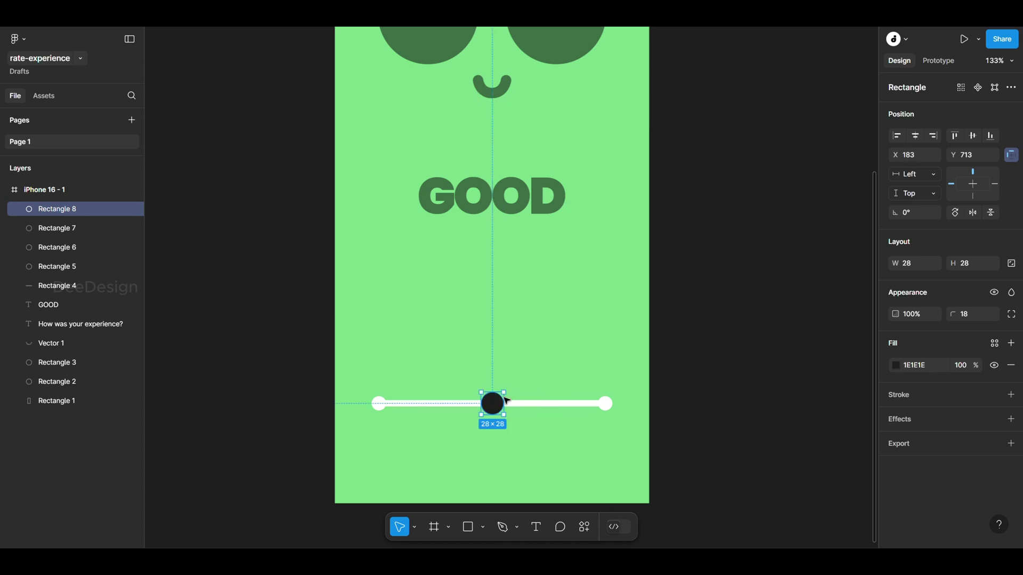
pyautogui.hotkey('ctrl', 'z')
pyautogui.click(657, 342)
pyautogui.hotkey('shift', '1')
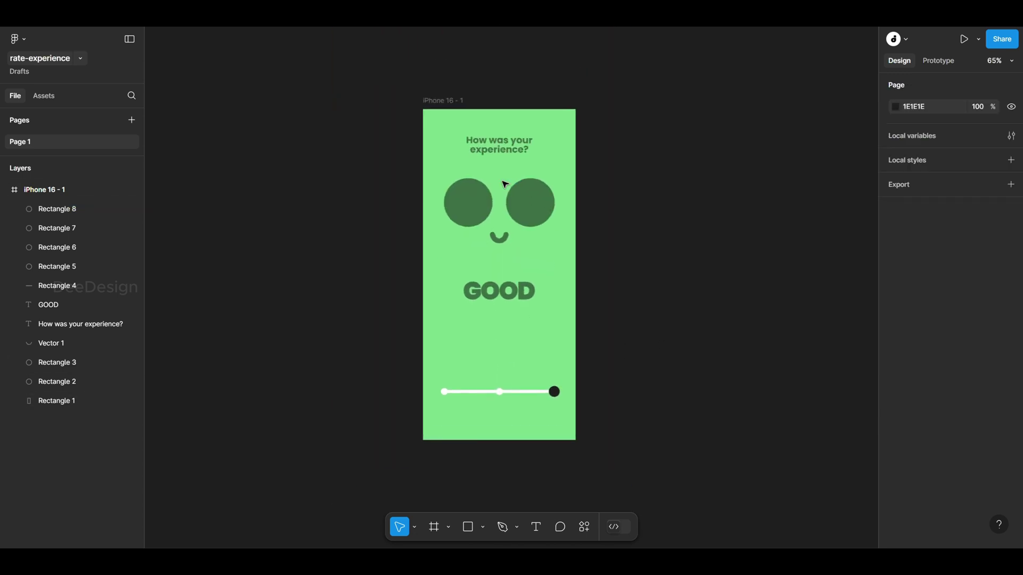
pyautogui.moveTo(468, 180); pyautogui.dragTo(406, 170)
# Name the screen GOOD, then duplicate it and name the copy BAD
pyautogui.click(400, 92)
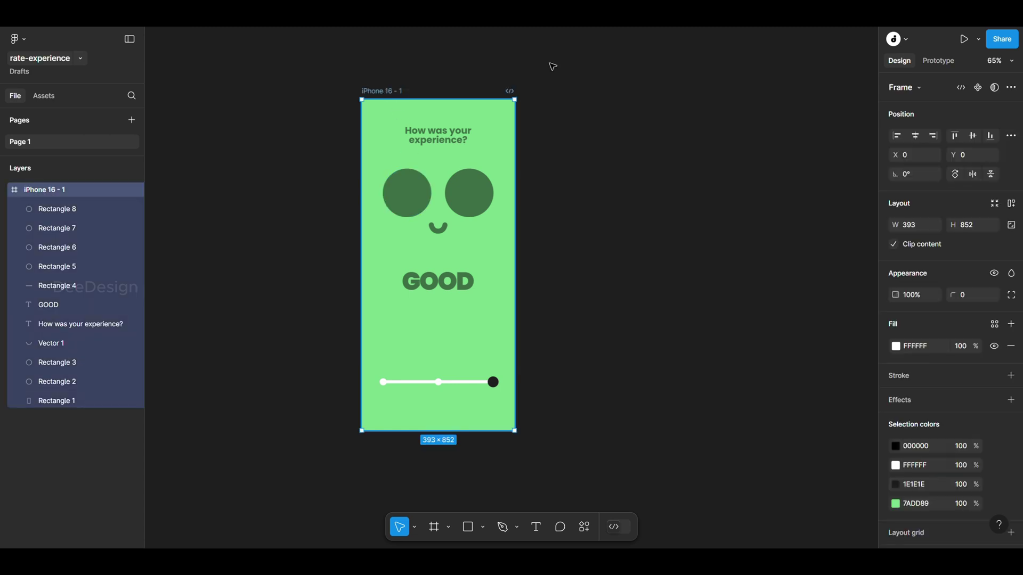
pyautogui.write('GOOD')
pyautogui.press('Return')
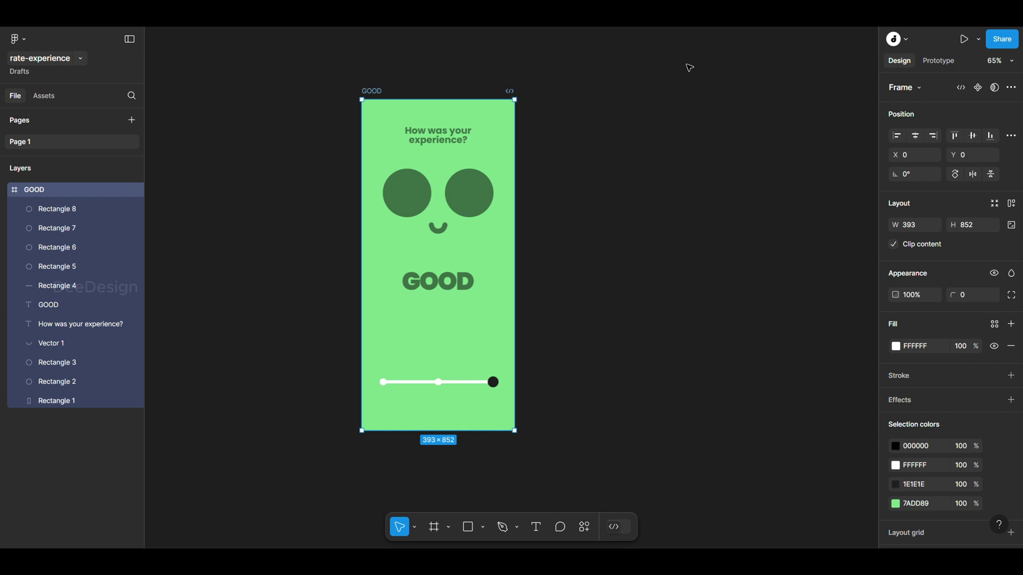
pyautogui.hotkey('ctrl', 'd')
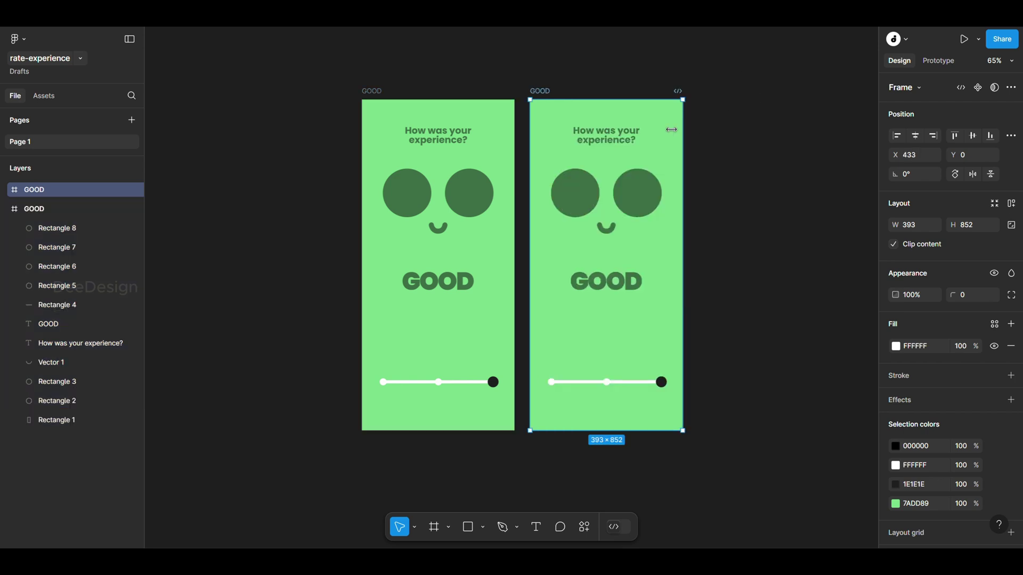
pyautogui.hotkey('ctrl', 'r')
pyautogui.write('BAD')
pyautogui.press('Return')
# Change the BAD screen's background from green to pink DD7A7A
pyautogui.hscroll(2, 765, 184)
pyautogui.click(618, 142)
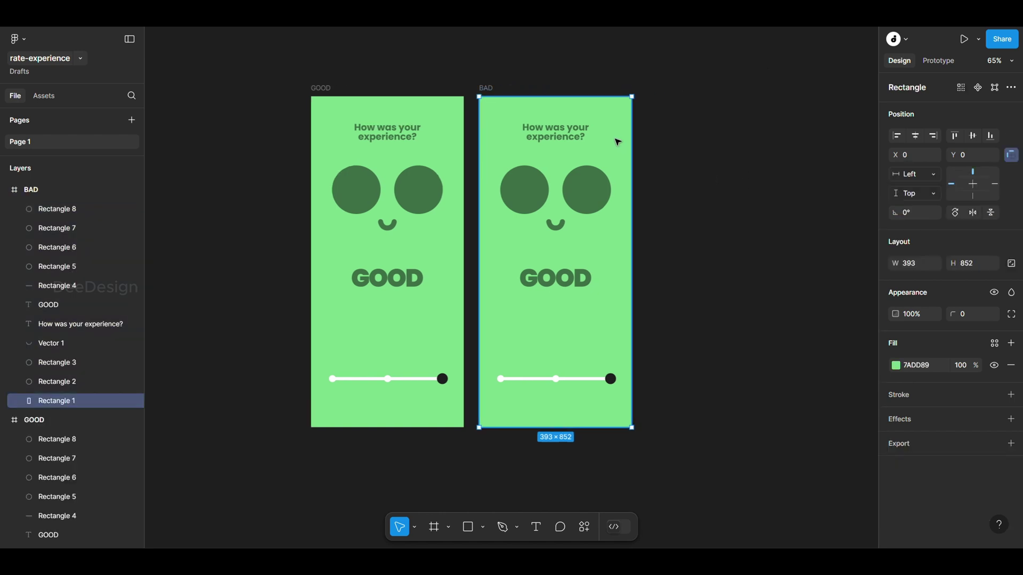
pyautogui.click(895, 365)
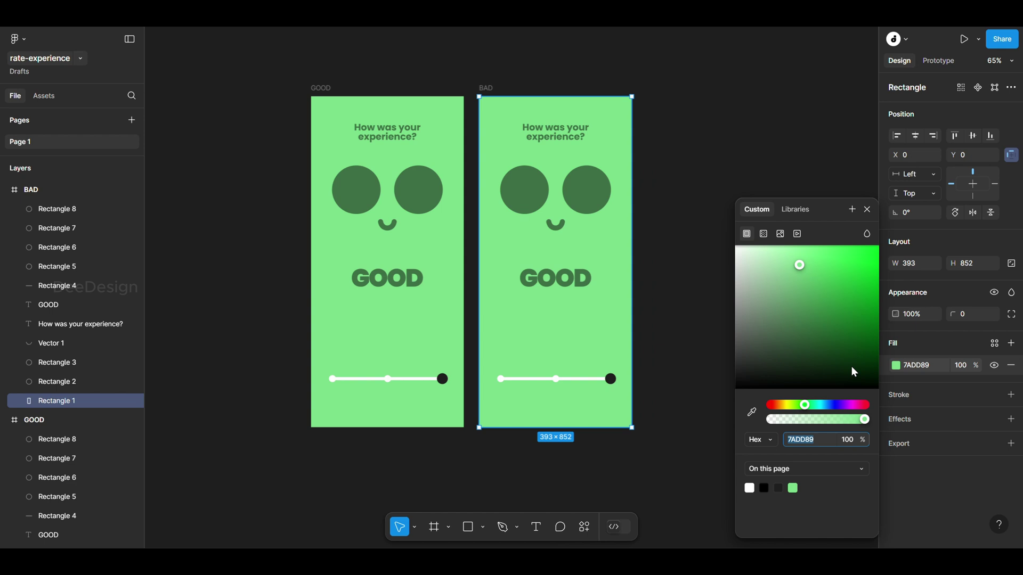
pyautogui.moveTo(796, 409); pyautogui.dragTo(763, 397)
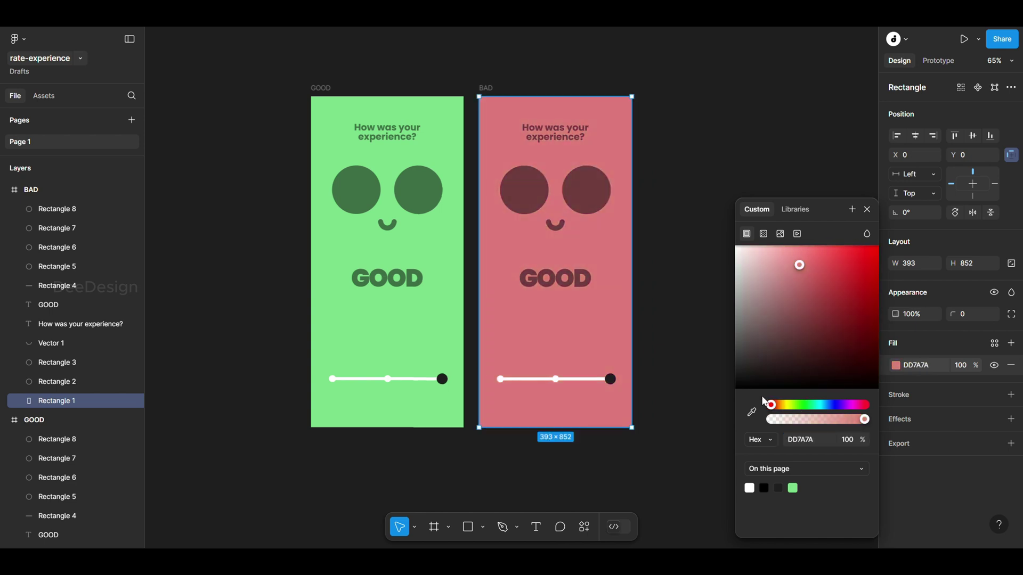
pyautogui.click(688, 278)
# Change the copy's GOOD label to read BAD
pyautogui.hscroll(2, 623, 260)
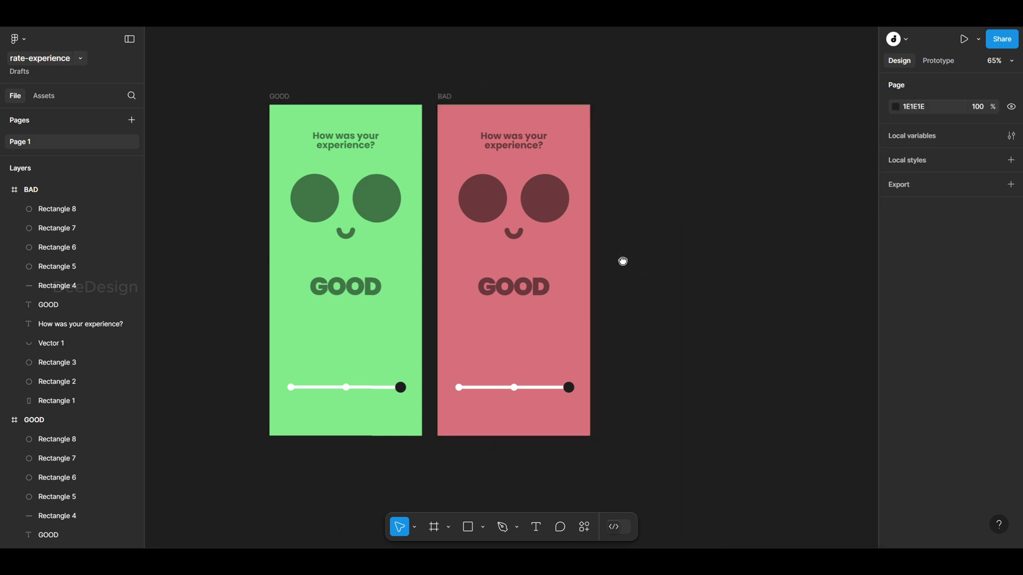
pyautogui.doubleClick(523, 283)
pyautogui.write('bad')
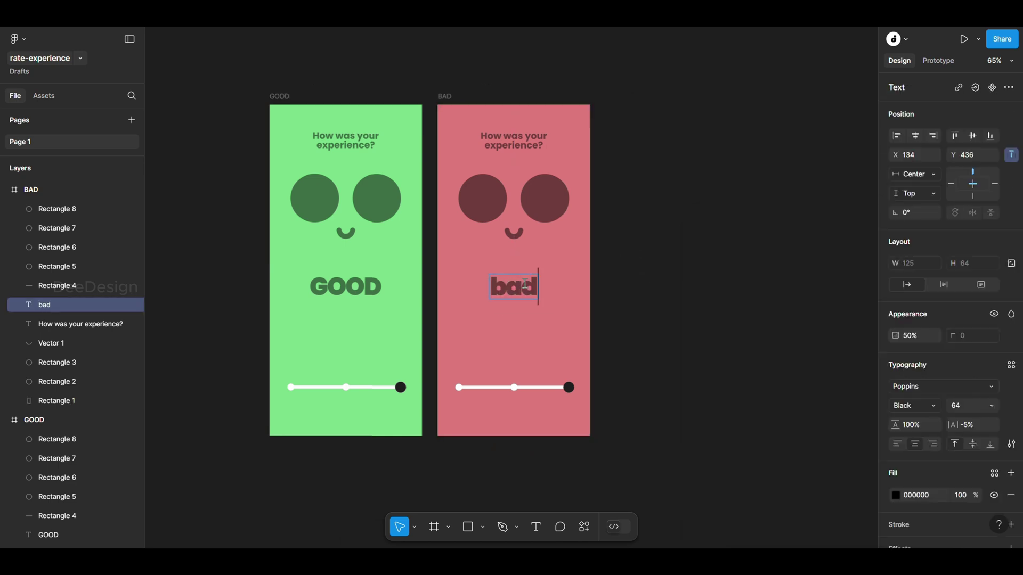
pyautogui.press('BackSpace')
pyautogui.press('BackSpace')
pyautogui.press('BackSpace')
pyautogui.write('BAD')
pyautogui.press('Escape')
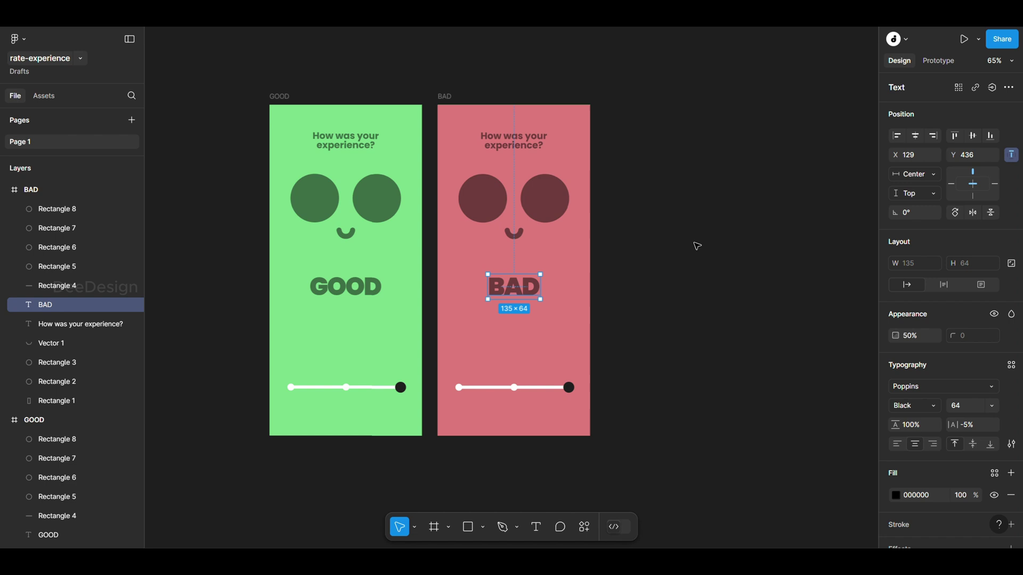
pyautogui.click(688, 256)
# Move the BAD screen's knob to the slider's left end
pyautogui.moveTo(569, 390); pyautogui.dragTo(468, 368)
pyautogui.scroll(5, 461, 390)
pyautogui.scroll(-3, 485, 361)
pyautogui.scroll(-5, 485, 361)
pyautogui.scroll(1, 545, 345)
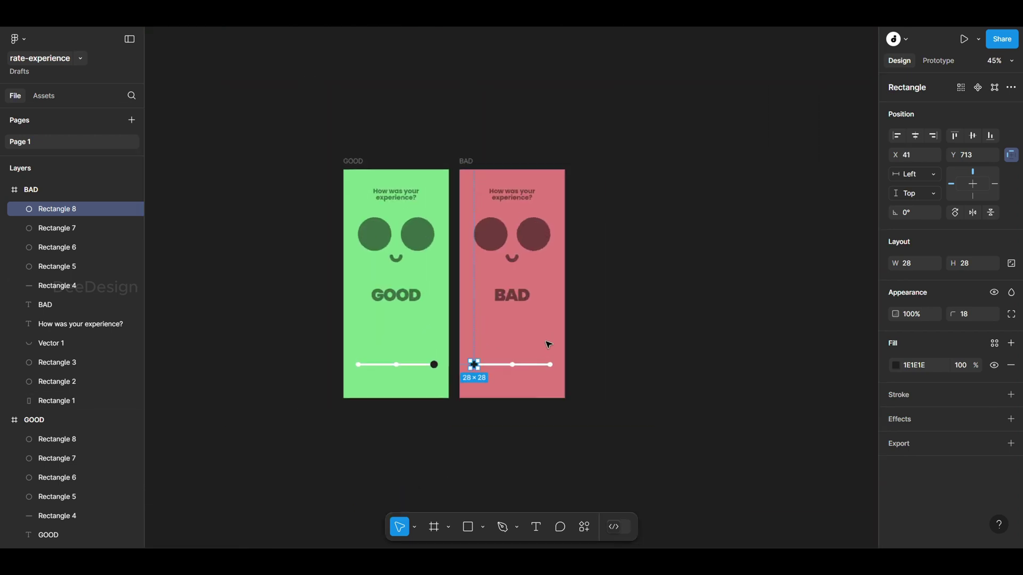
# Duplicate the BAD screen and name the copy NOTBAD
pyautogui.click(694, 260)
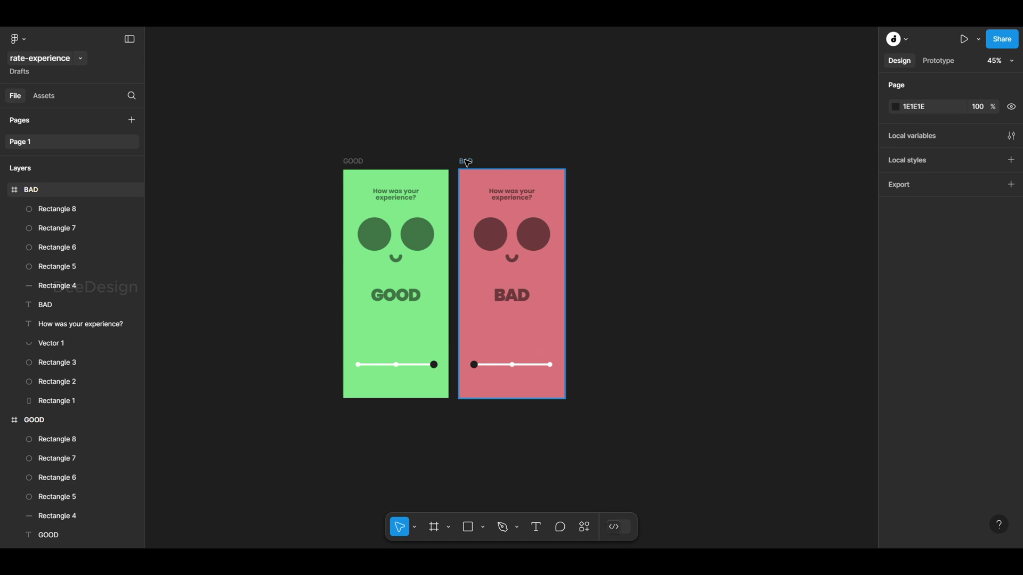
pyautogui.click(465, 161)
pyautogui.hotkey('ctrl', 'd')
pyautogui.doubleClick(584, 161)
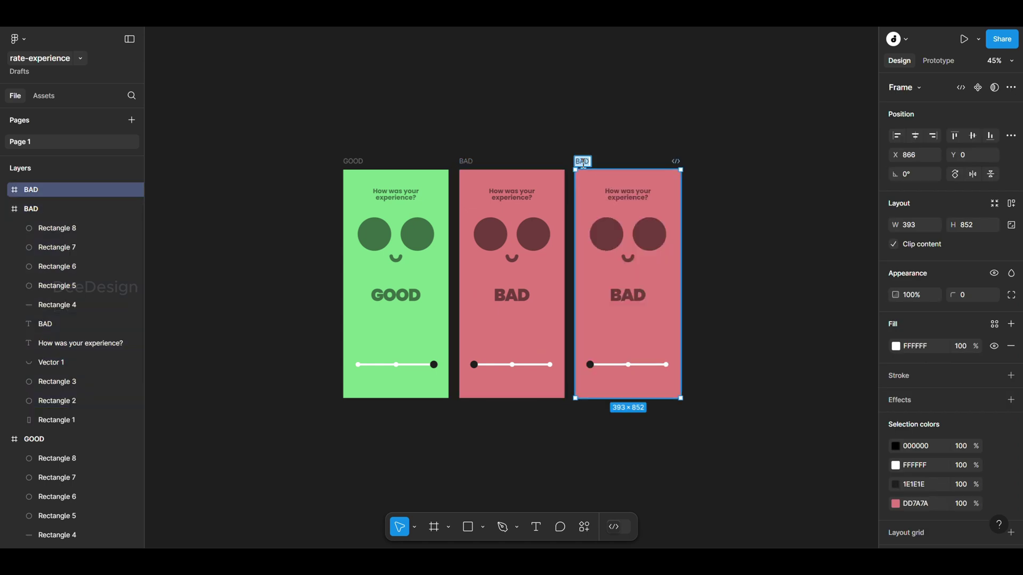
pyautogui.write('NOTBAD')
pyautogui.press('Return')
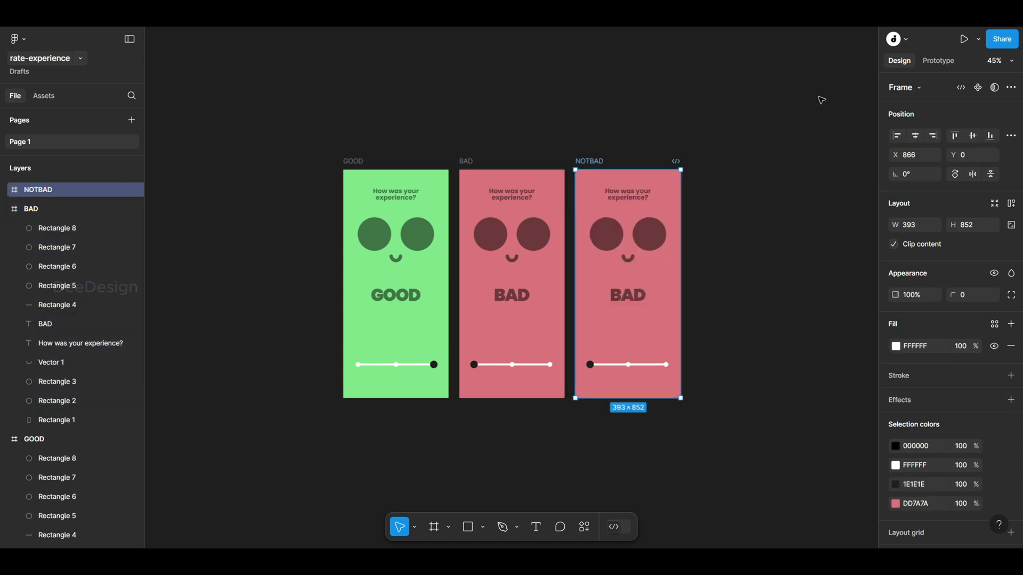
# Change the copy's heading to NOT BAD
pyautogui.click(632, 302)
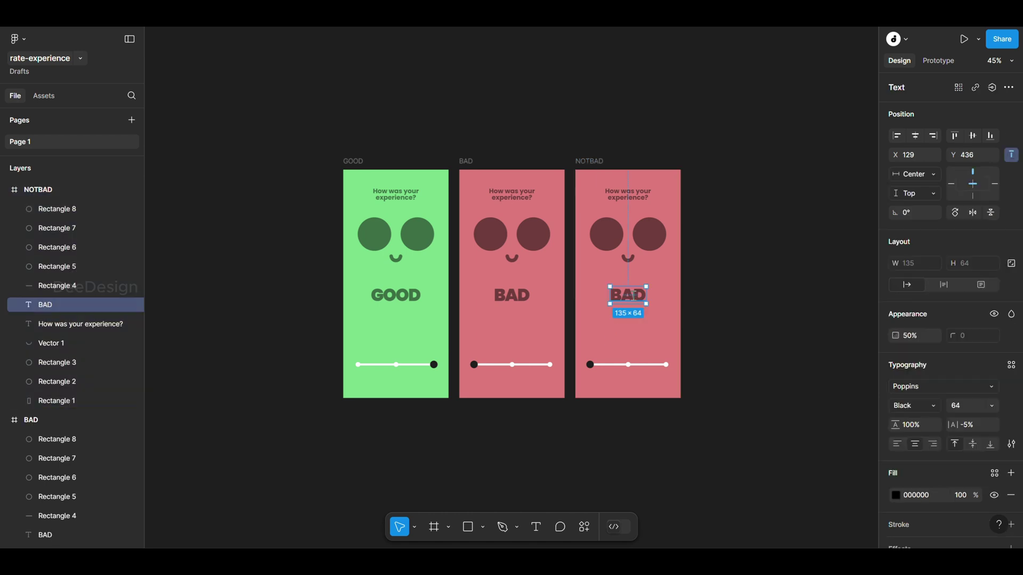
pyautogui.doubleClick(632, 298)
pyautogui.write('NOT BAD')
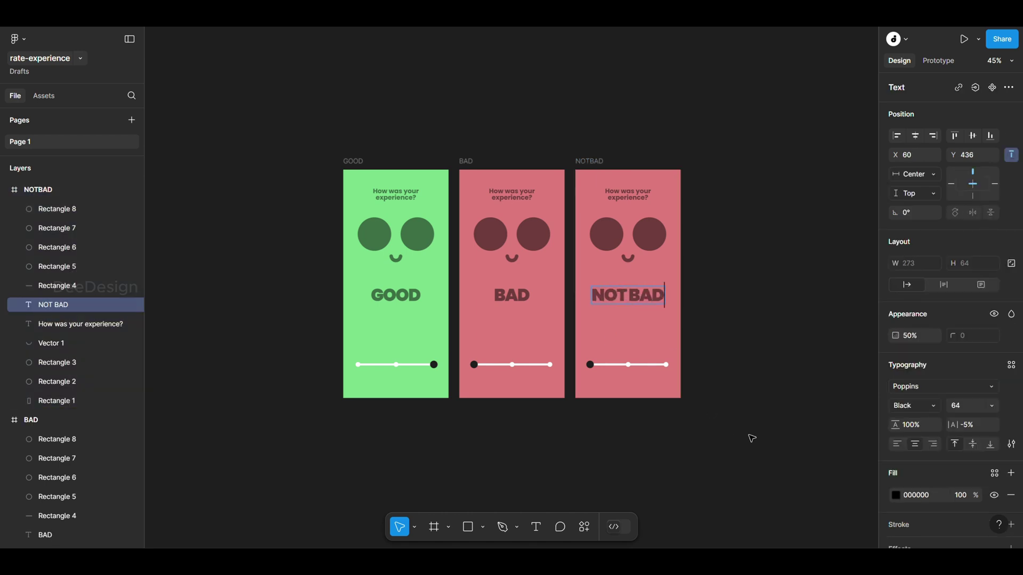
pyautogui.press('Escape')
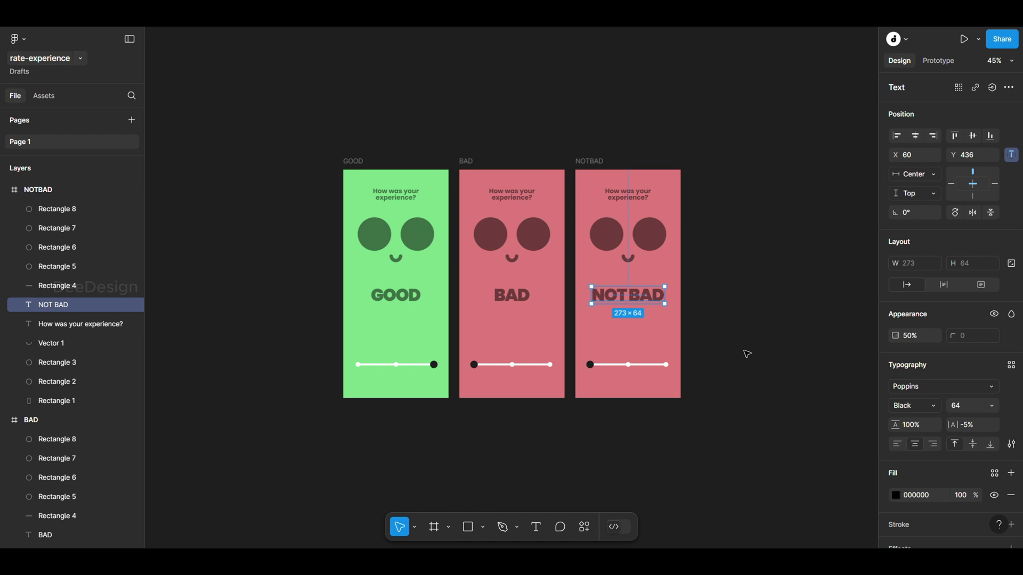
# Move the NOTBAD slider knob to the middle dot
pyautogui.scroll(5, 746, 355)
pyautogui.click(468, 420)
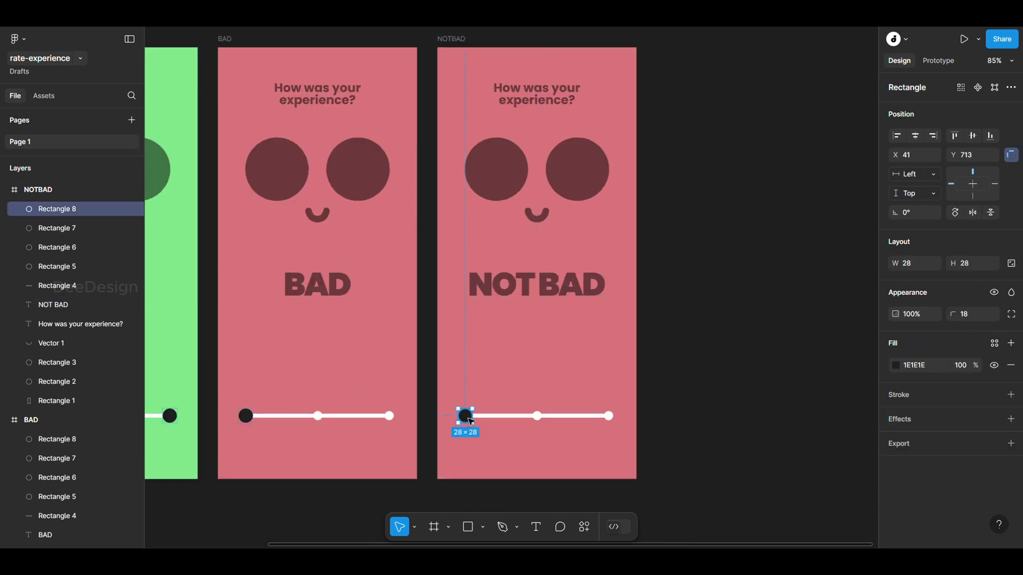
pyautogui.moveTo(471, 420); pyautogui.dragTo(541, 423)
pyautogui.press('Escape')
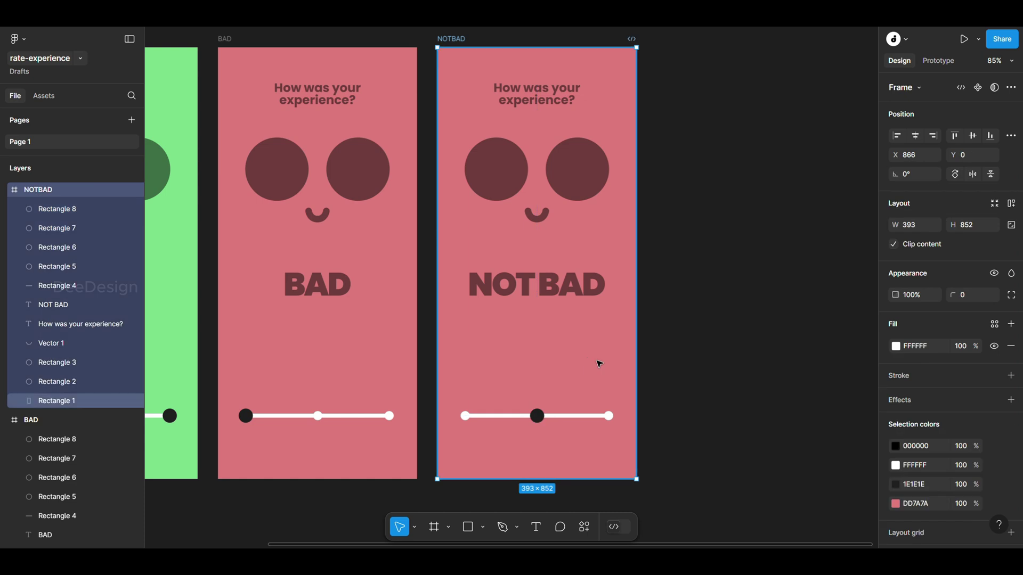
# Set the NOTBAD background to pale yellow F4DB88
pyautogui.click(599, 364)
pyautogui.click(896, 366)
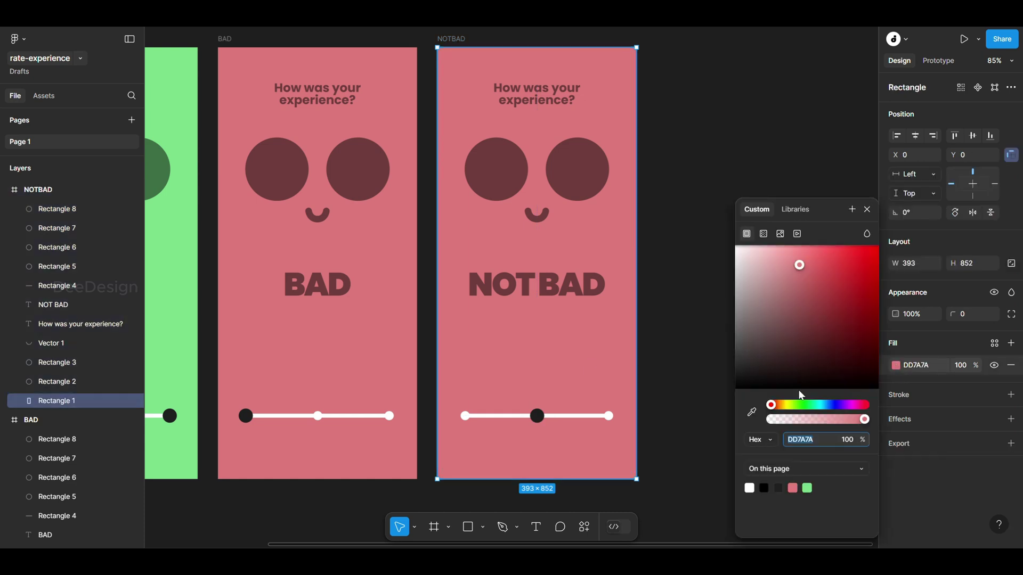
pyautogui.moveTo(781, 410); pyautogui.dragTo(785, 408)
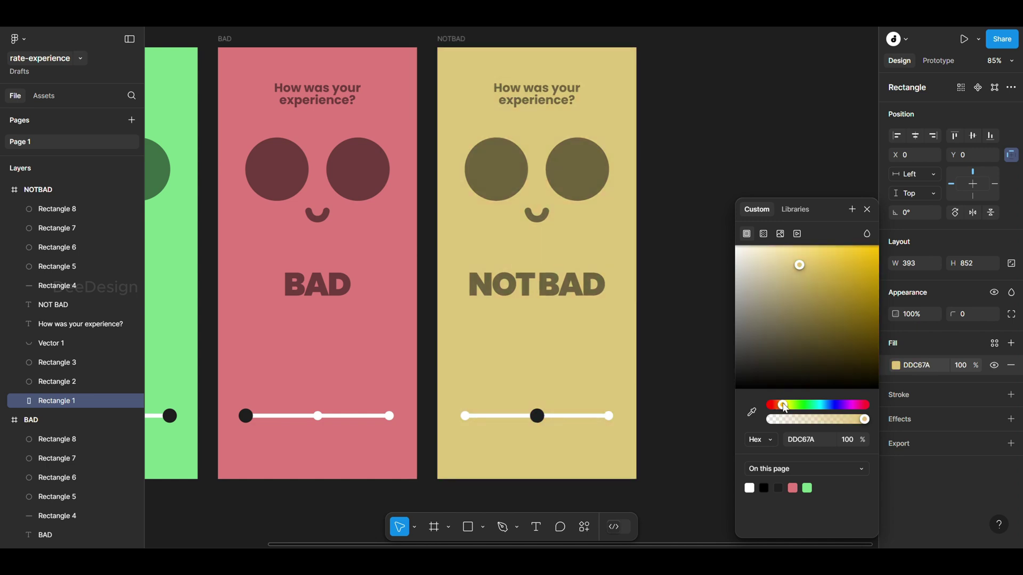
pyautogui.moveTo(800, 266); pyautogui.dragTo(799, 256)
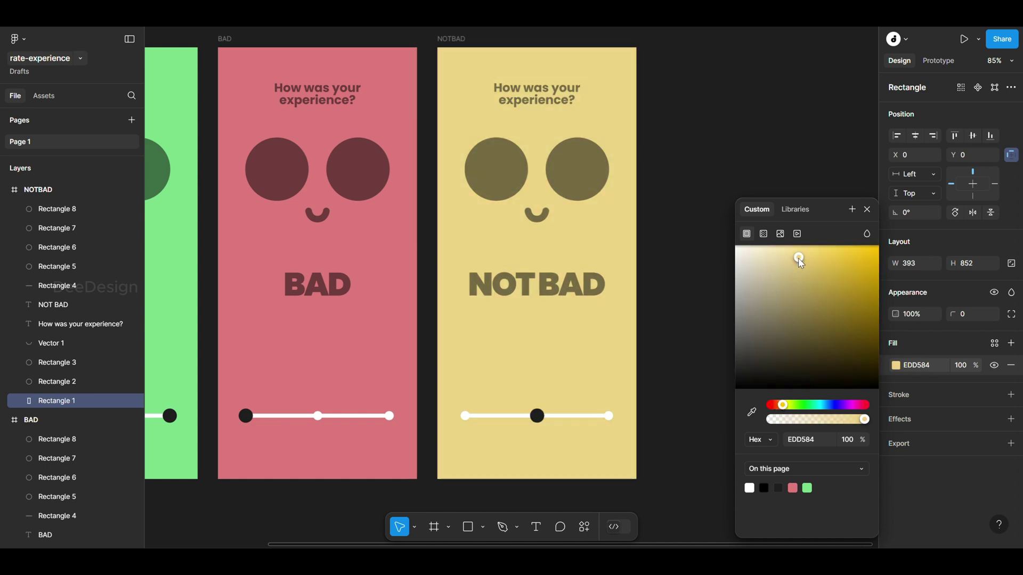
pyautogui.click(707, 237)
pyautogui.scroll(-5, 711, 232)
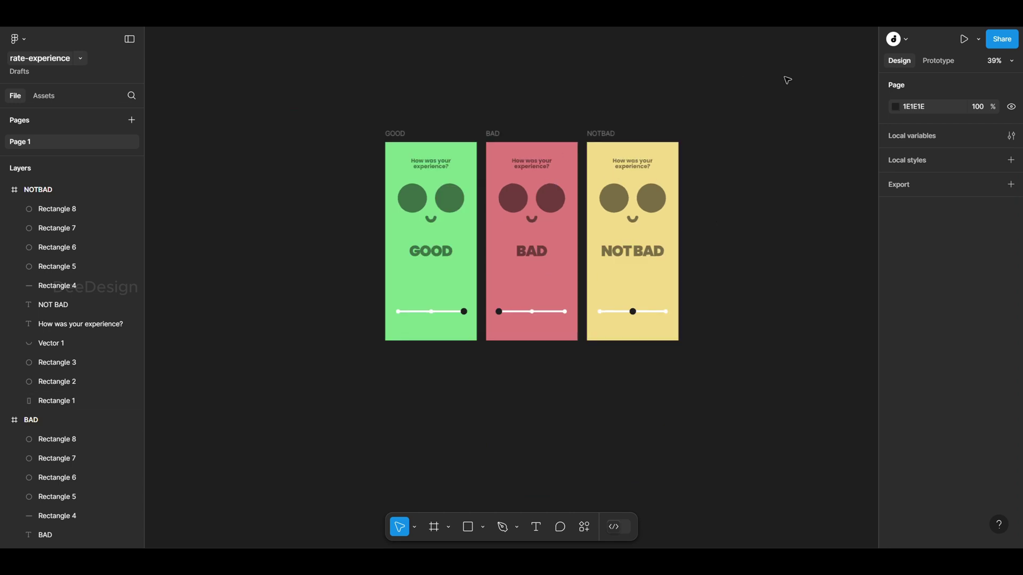
pyautogui.scroll(4, 542, 169)
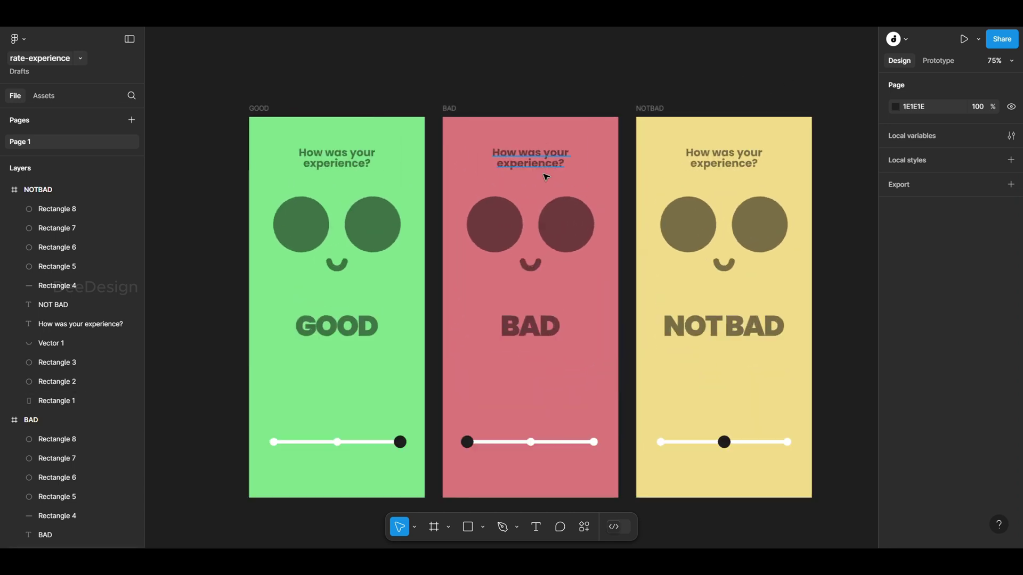
# Shrink both eyes on the BAD screen to 45×45
pyautogui.click(515, 225)
pyautogui.scroll(3, 512, 213)
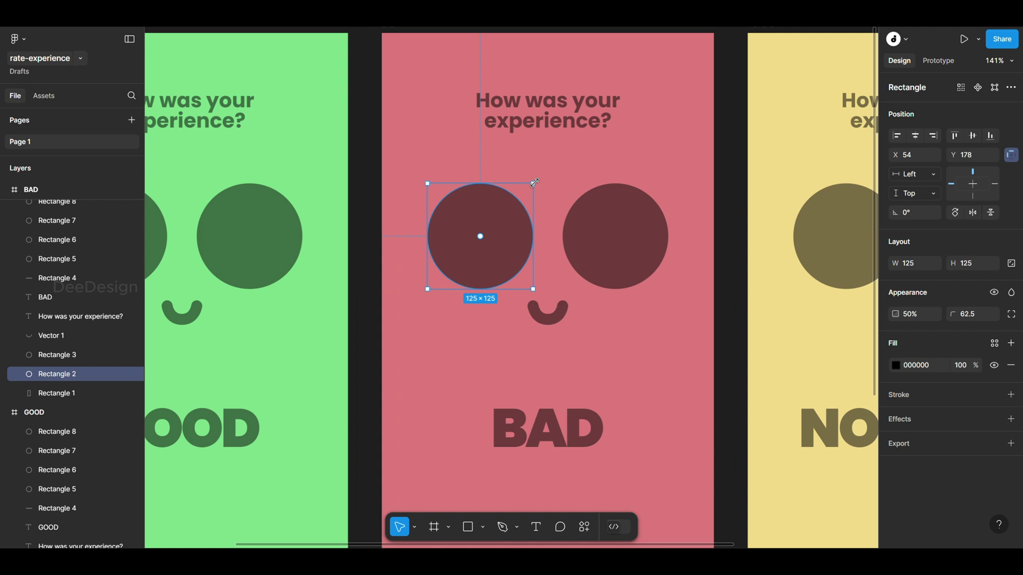
pyautogui.moveTo(534, 183); pyautogui.dragTo(496, 217)
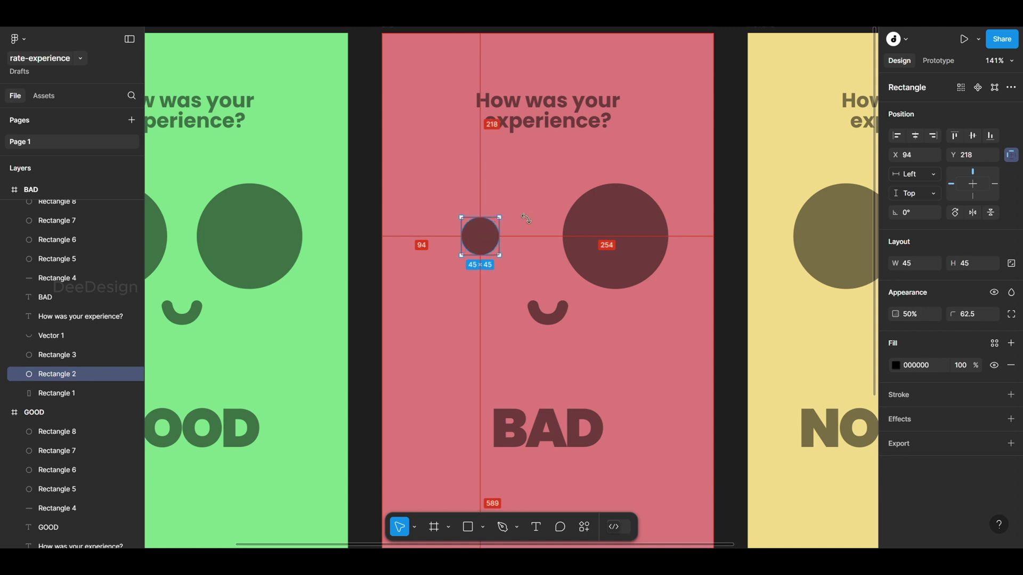
pyautogui.click(628, 227)
pyautogui.moveTo(665, 185); pyautogui.dragTo(633, 220)
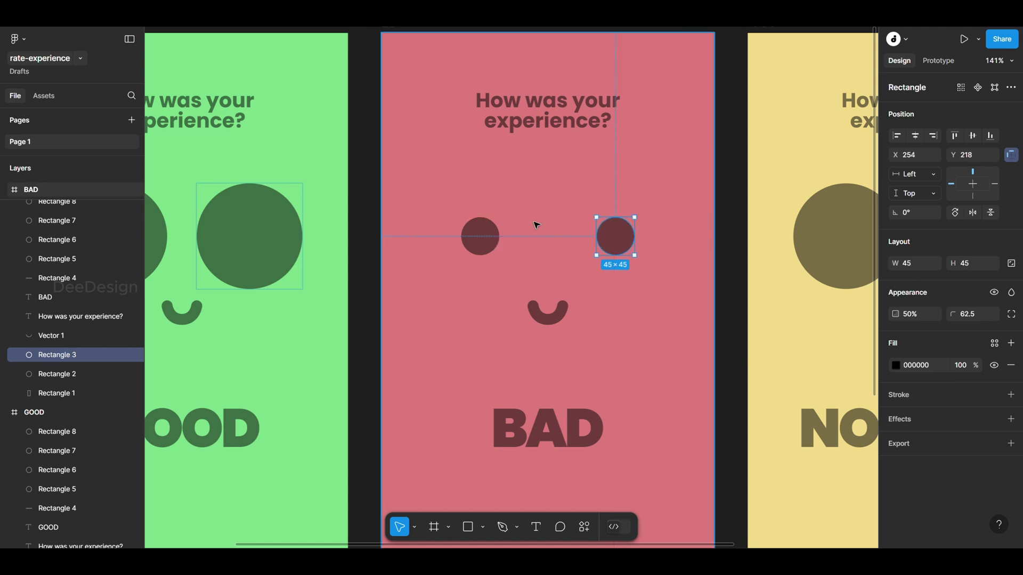
# Move the two eyes closer together and centre the pair on the face
pyautogui.keyDown('shift'); pyautogui.click(481, 235); pyautogui.keyUp('shift')
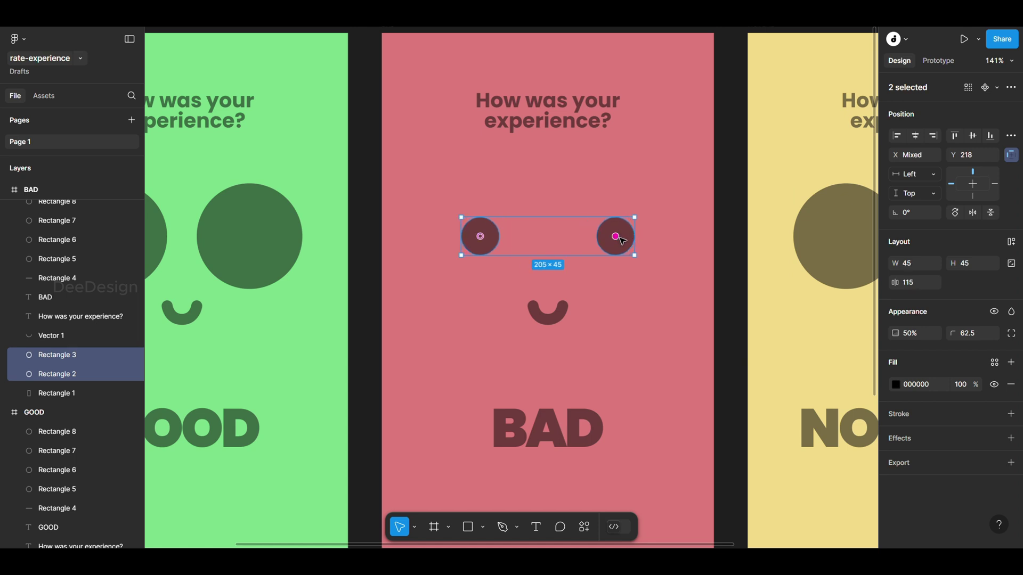
pyautogui.click(726, 238)
pyautogui.moveTo(616, 238); pyautogui.dragTo(589, 241)
pyautogui.moveTo(481, 239); pyautogui.dragTo(504, 240)
pyautogui.keyDown('shift'); pyautogui.click(585, 241); pyautogui.keyUp('shift')
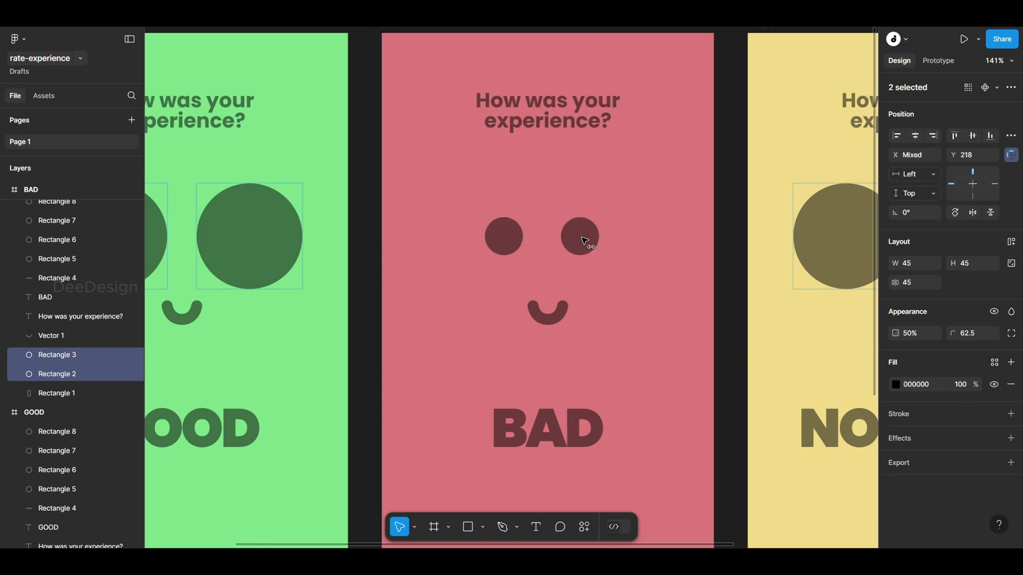
pyautogui.moveTo(585, 241); pyautogui.dragTo(588, 240)
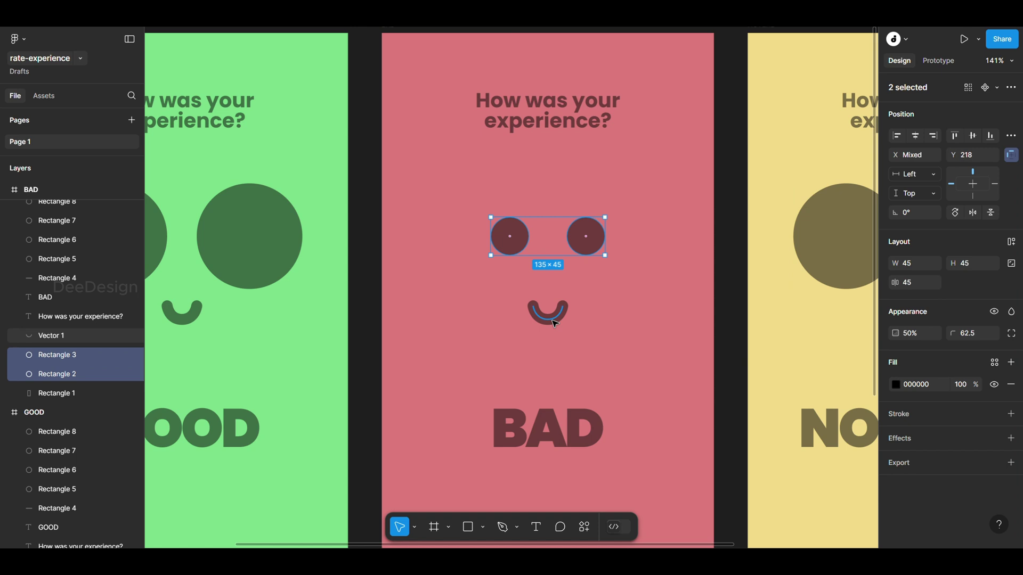
# Rotate the mouth 180° so the smile becomes a frown
pyautogui.moveTo(550, 317); pyautogui.dragTo(553, 320)
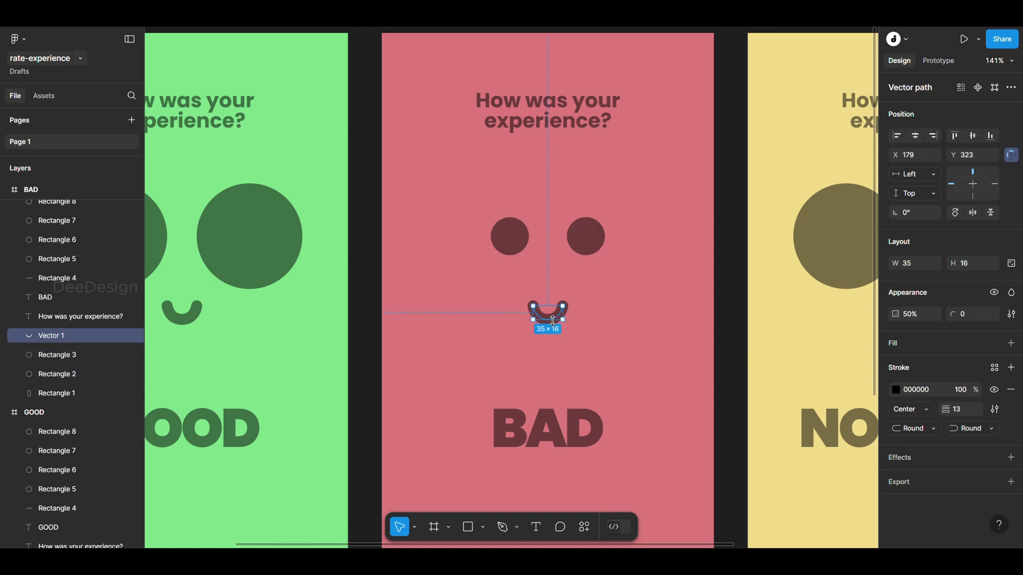
pyautogui.moveTo(569, 302)
pyautogui.mouseDown()
pyautogui.moveTo(559, 335)
pyautogui.moveTo(509, 320)
pyautogui.moveTo(513, 329)
pyautogui.moveTo(562, 288)
pyautogui.mouseUp()
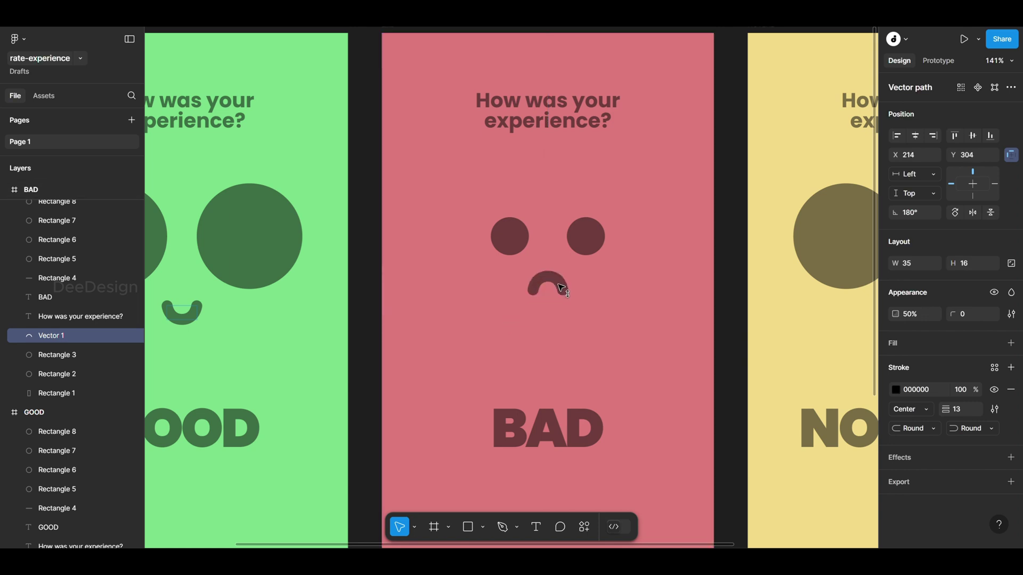
pyautogui.hotkey('shift', '1')
pyautogui.click(792, 255)
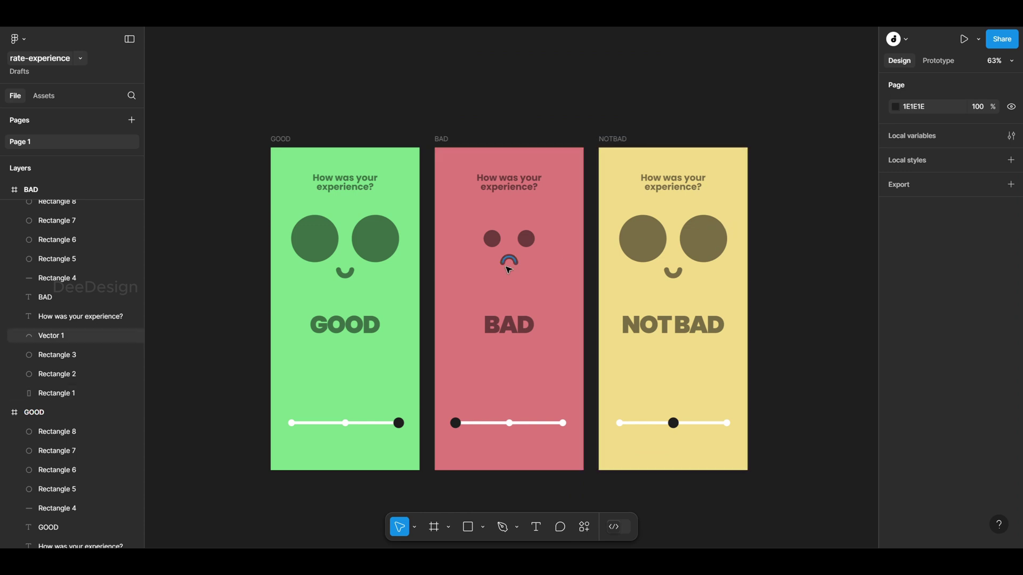
# Lower both small eyes on the BAD screen about 10 px to Y 228, nearer the frown
pyautogui.scroll(5, 505, 266)
pyautogui.click(505, 266)
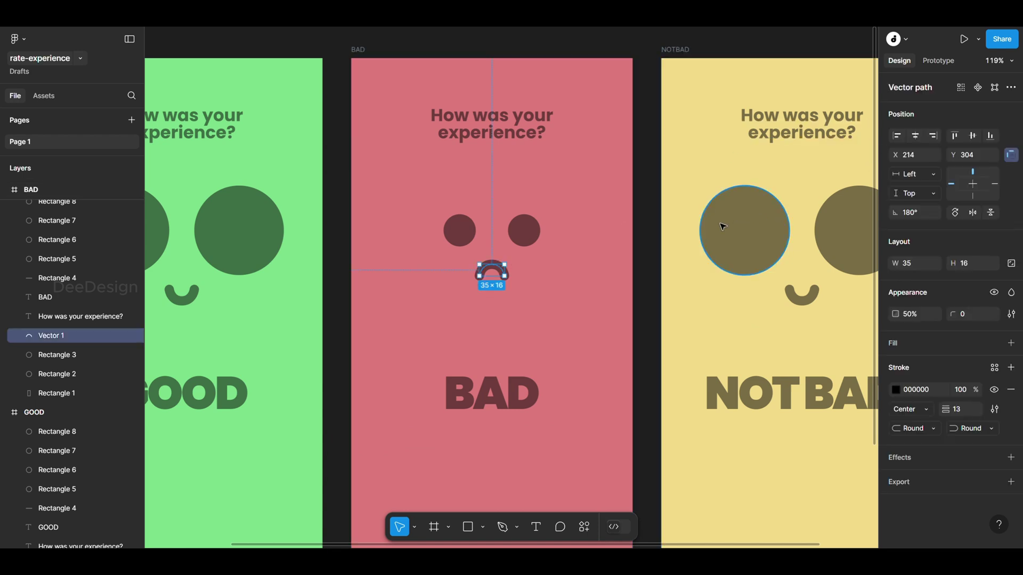
pyautogui.click(459, 230)
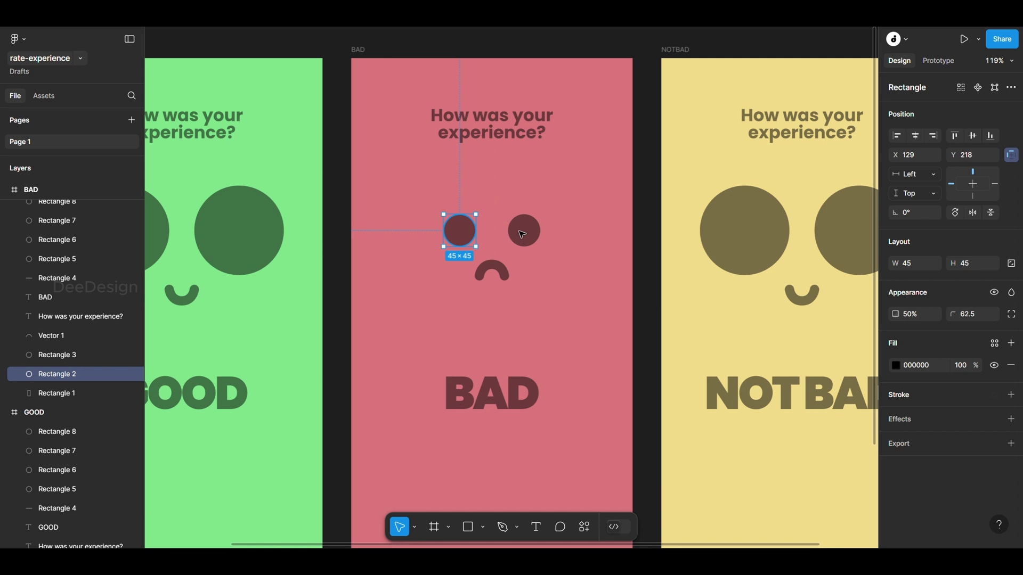
pyautogui.keyDown('shift'); pyautogui.click(528, 227); pyautogui.keyUp('shift')
pyautogui.moveTo(528, 223); pyautogui.dragTo(536, 230)
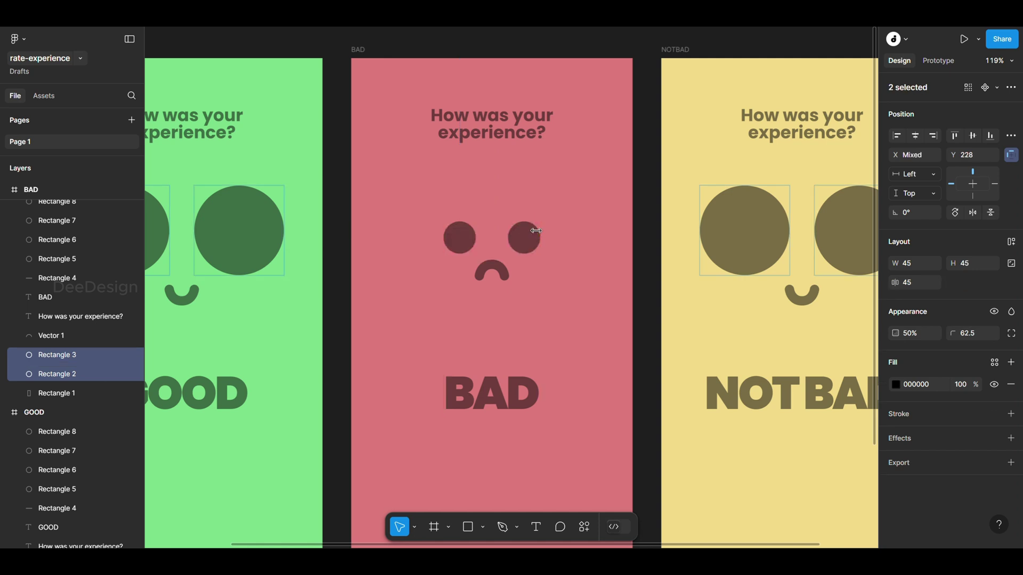
pyautogui.scroll(-3, 349, 224)
pyautogui.click(738, 211)
pyautogui.click(780, 216)
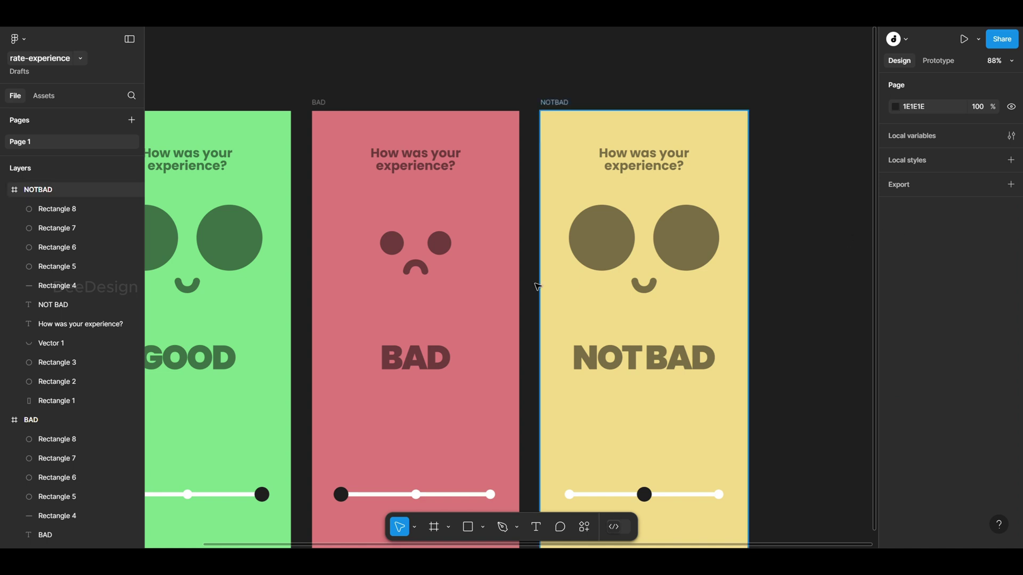
# Rotate the NOTBAD smile to about -150° so it becomes a tilted, lopsided mouth
pyautogui.click(646, 286)
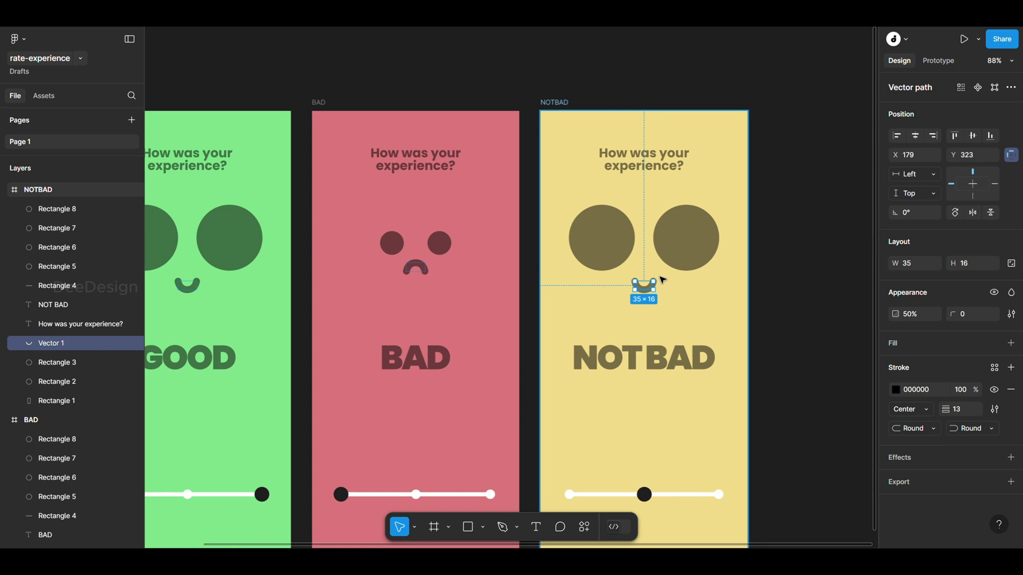
pyautogui.moveTo(658, 277); pyautogui.dragTo(633, 313)
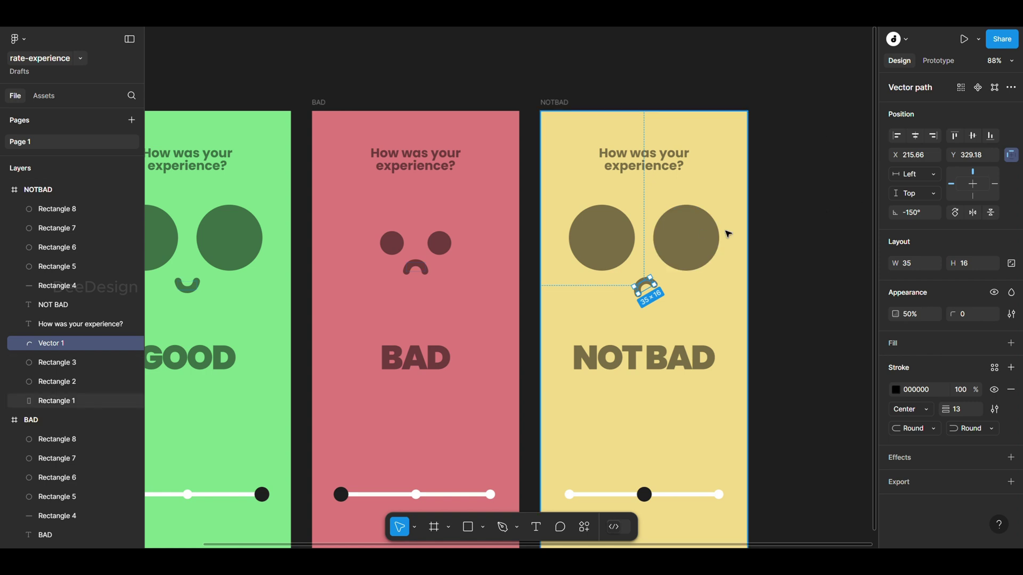
pyautogui.scroll(2, 701, 228)
pyautogui.click(701, 229)
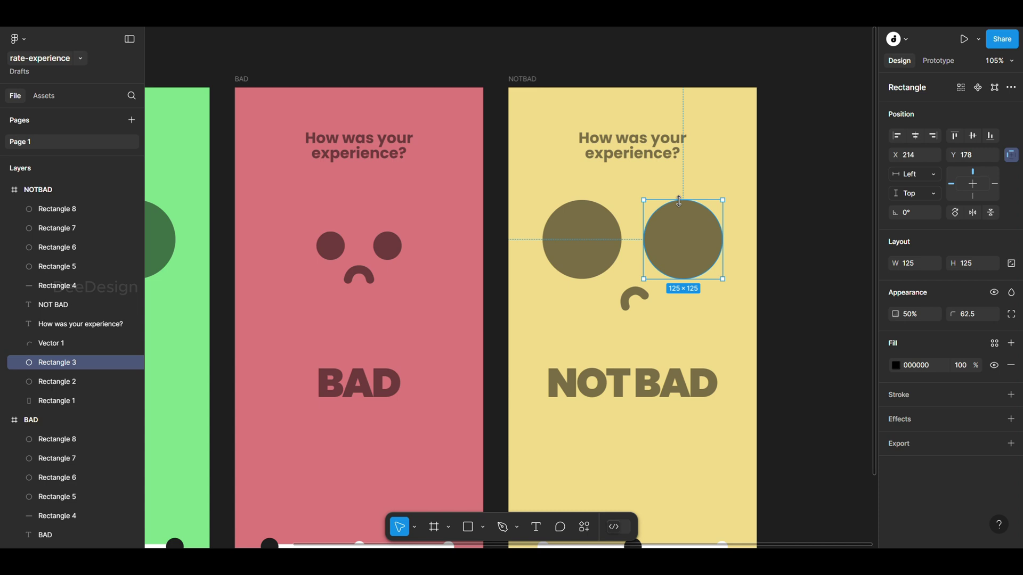
# Flatten both NOTBAD eyes into level pills 45 px high, matching the BAD eye height
pyautogui.moveTo(678, 200); pyautogui.dragTo(674, 250)
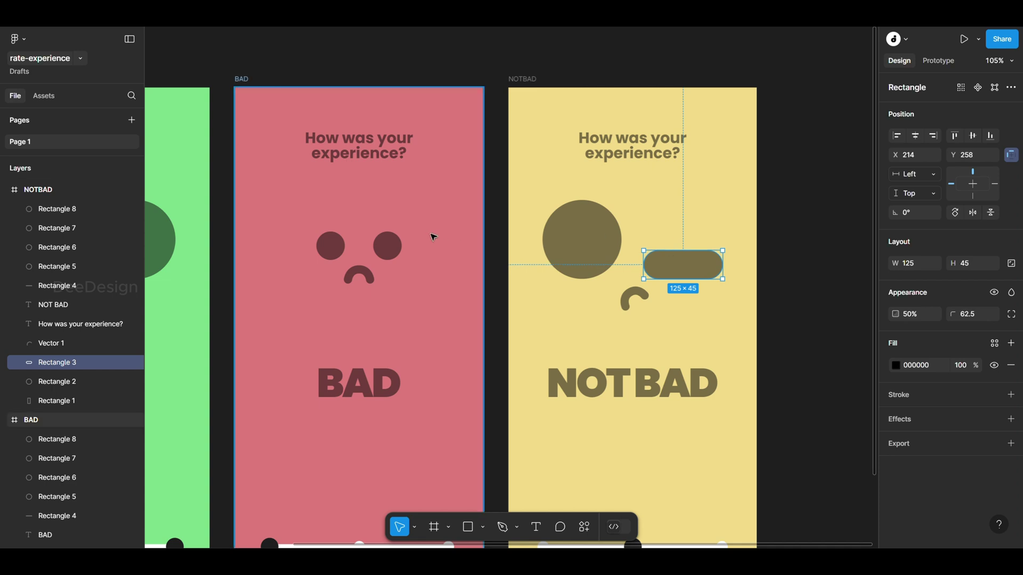
pyautogui.click(381, 244)
pyautogui.click(972, 271)
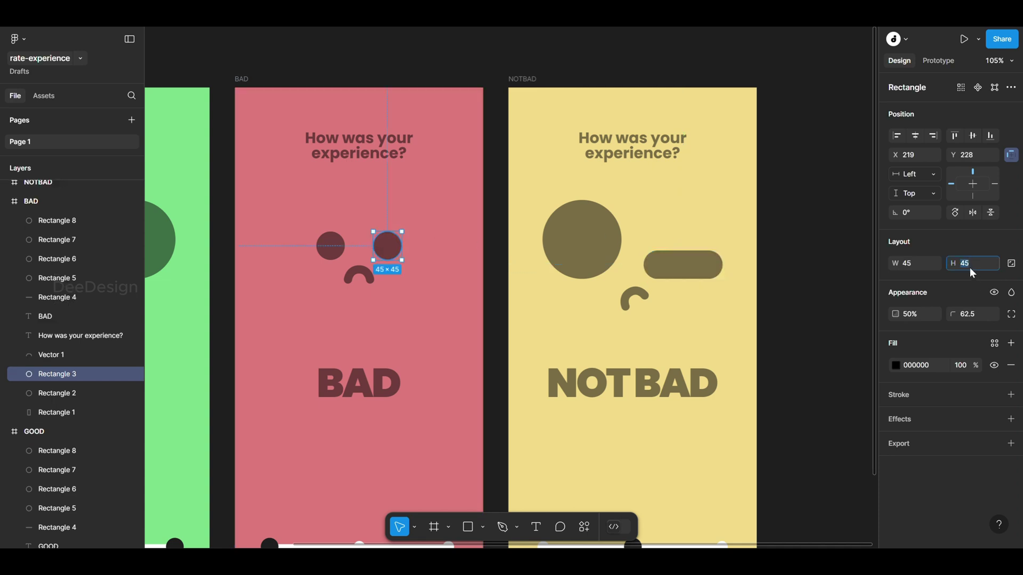
pyautogui.click(723, 272)
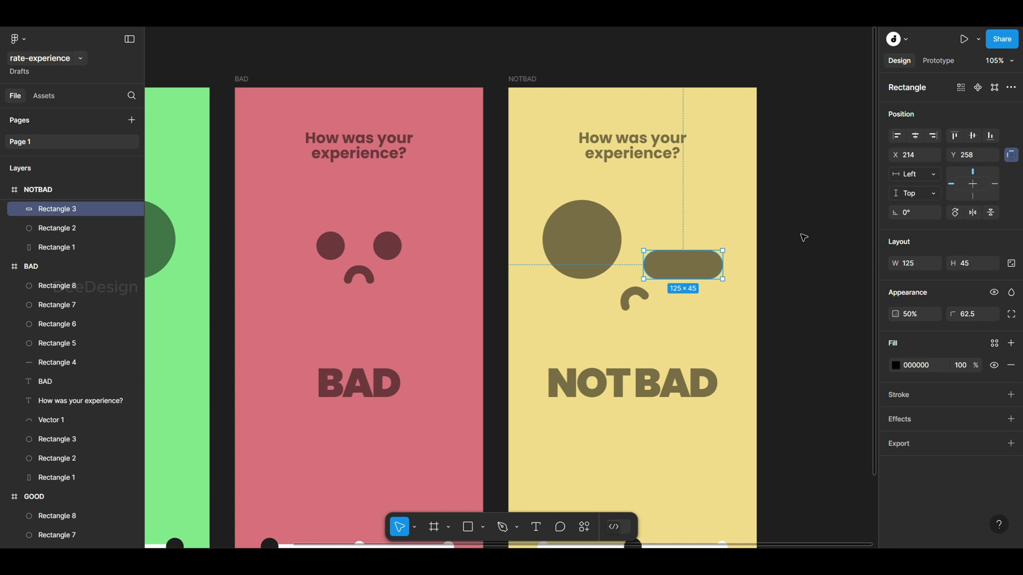
pyautogui.click(581, 239)
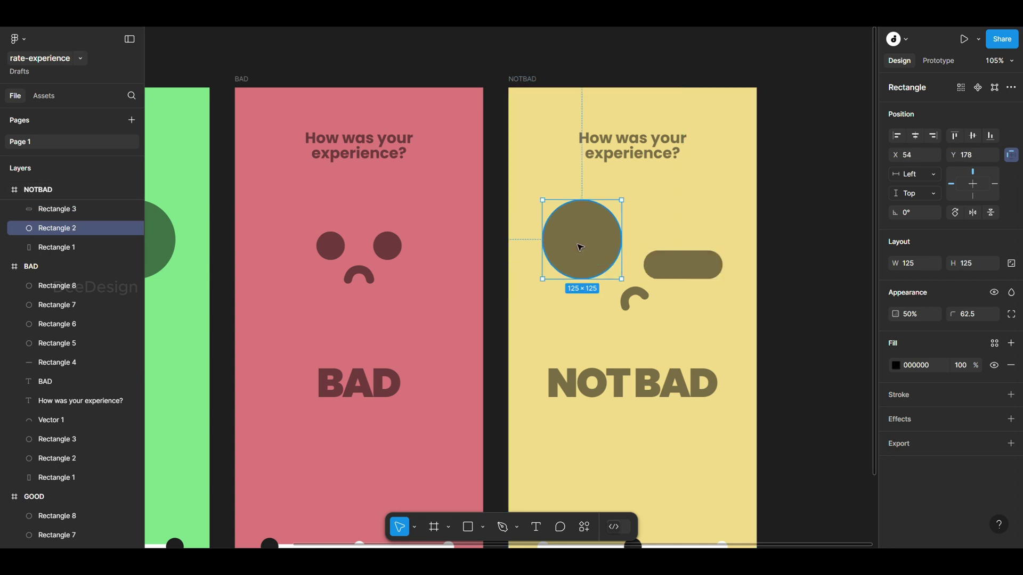
pyautogui.click(976, 260)
pyautogui.write('45')
pyautogui.press('Return')
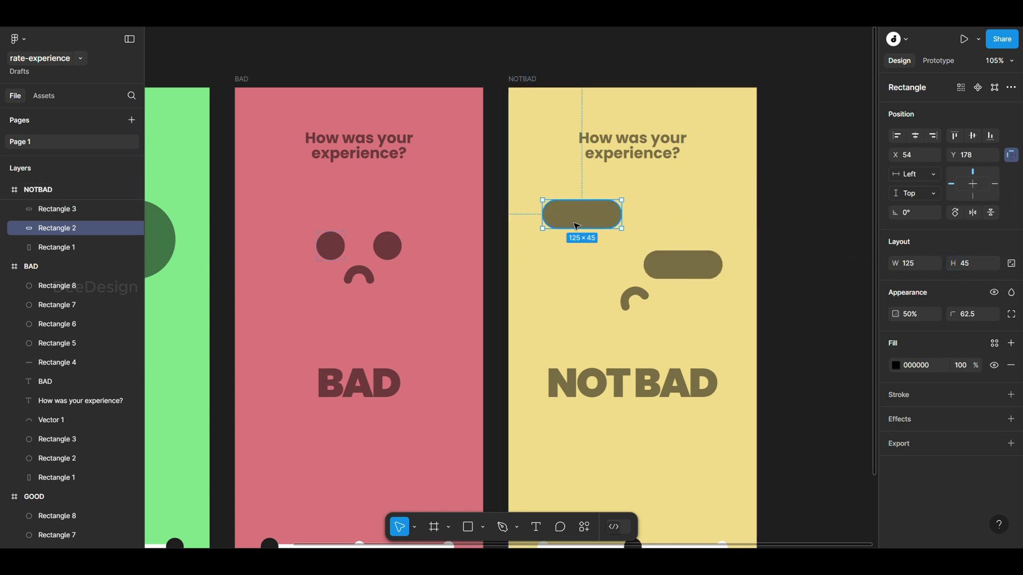
pyautogui.moveTo(577, 226); pyautogui.dragTo(578, 277)
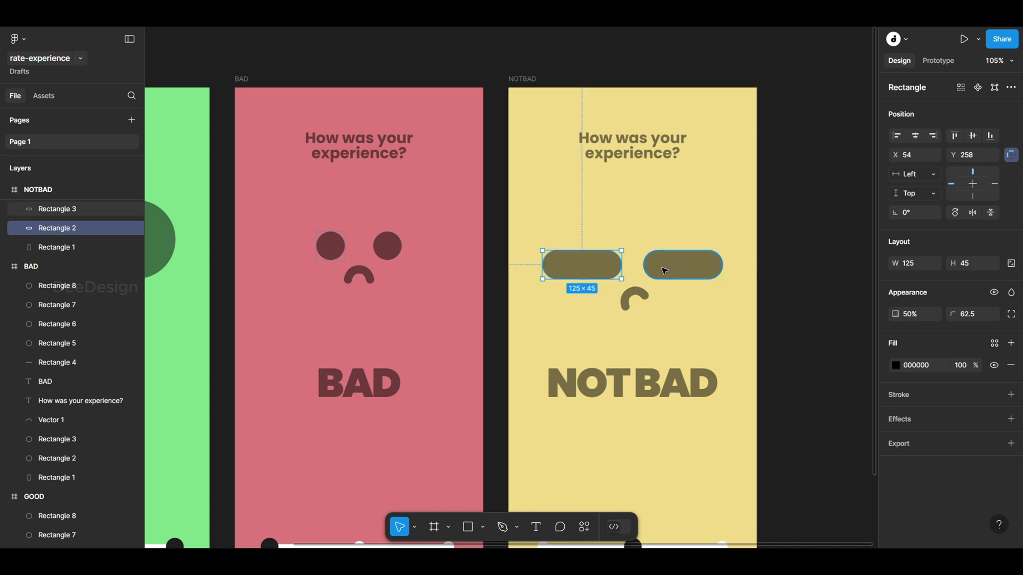
pyautogui.moveTo(665, 271); pyautogui.dragTo(670, 252)
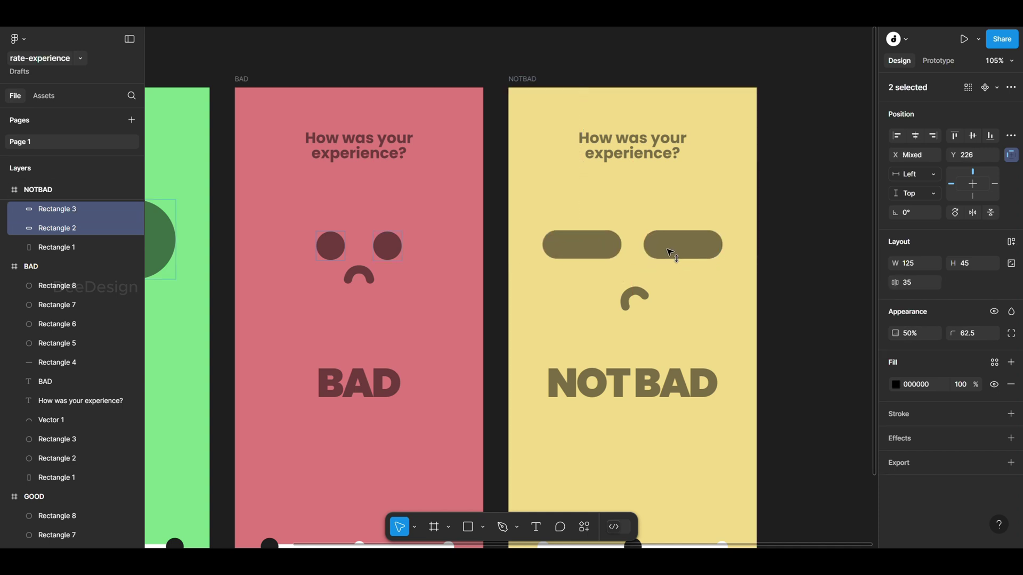
pyautogui.press('Down')
pyautogui.press('Down')
# Position the NOTBAD tilted mouth beneath the eyes at X 214, using the BAD mouth as reference
pyautogui.moveTo(634, 294); pyautogui.dragTo(633, 273)
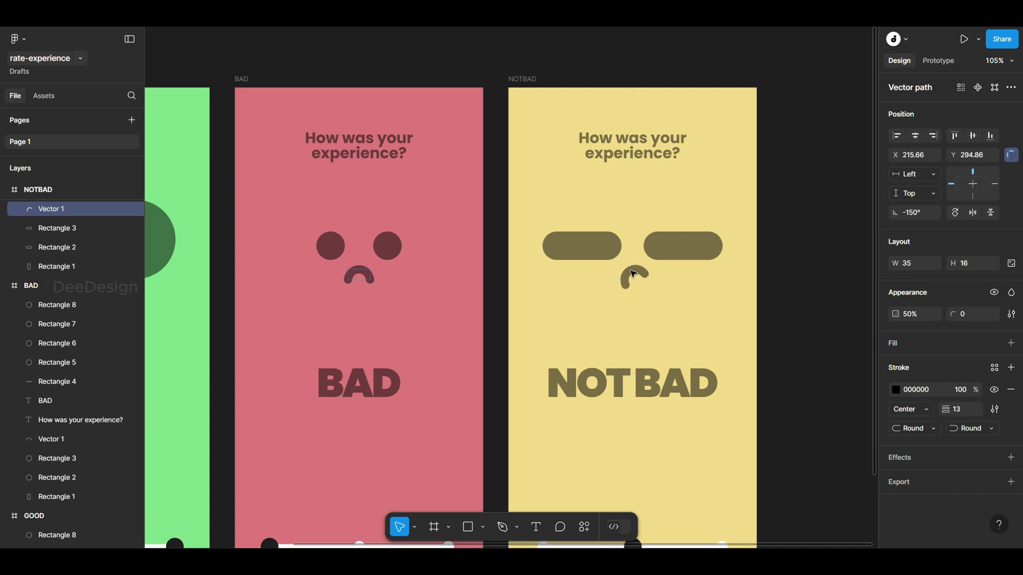
pyautogui.click(358, 277)
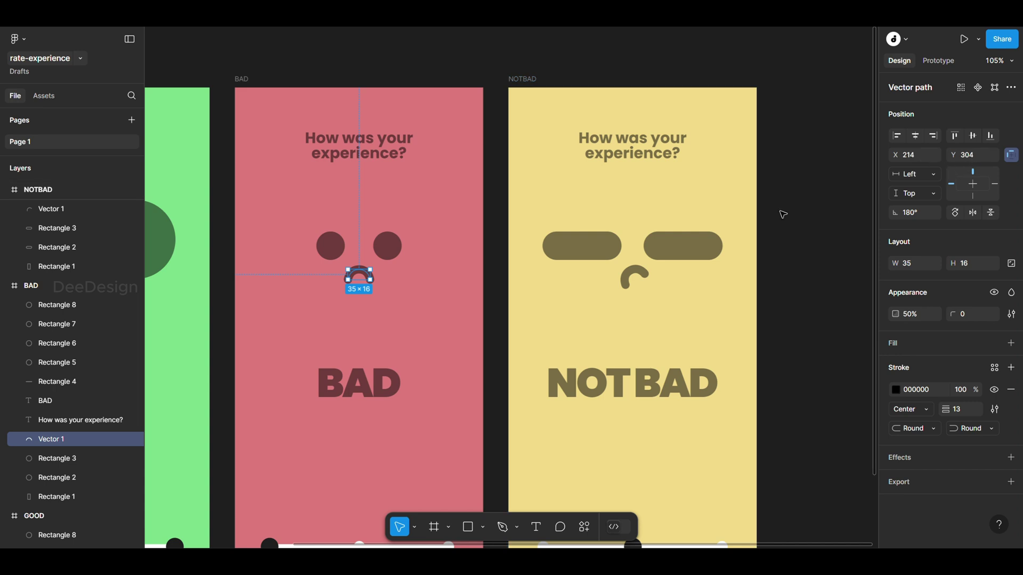
pyautogui.click(635, 271)
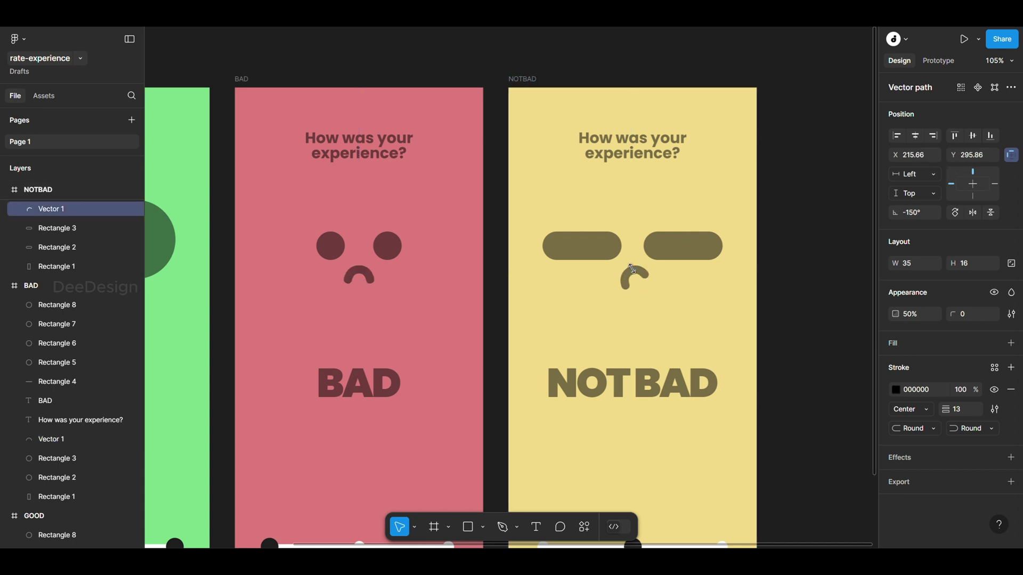
pyautogui.press('Down')
pyautogui.press('Down')
pyautogui.click(361, 276)
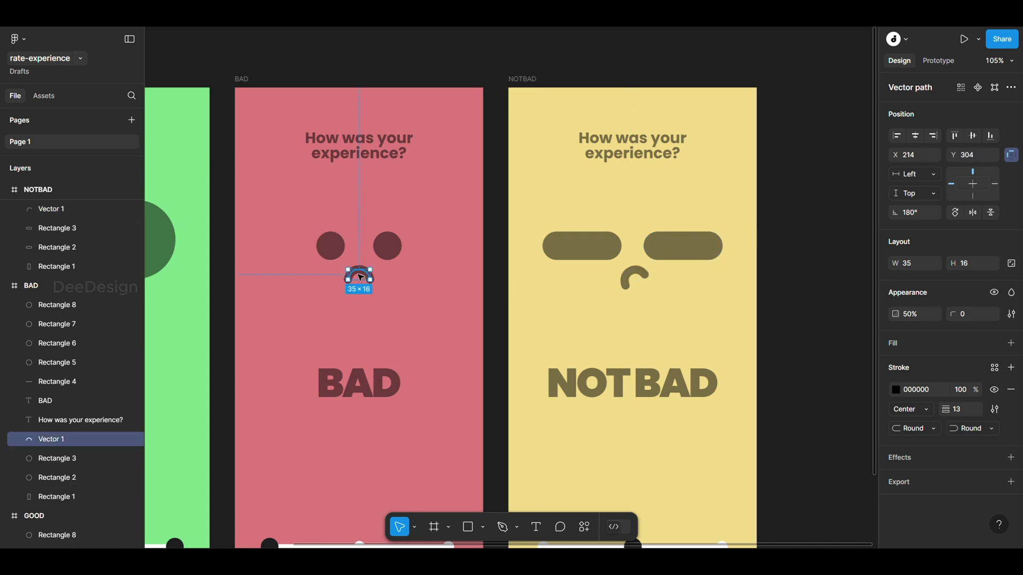
pyautogui.click(634, 276)
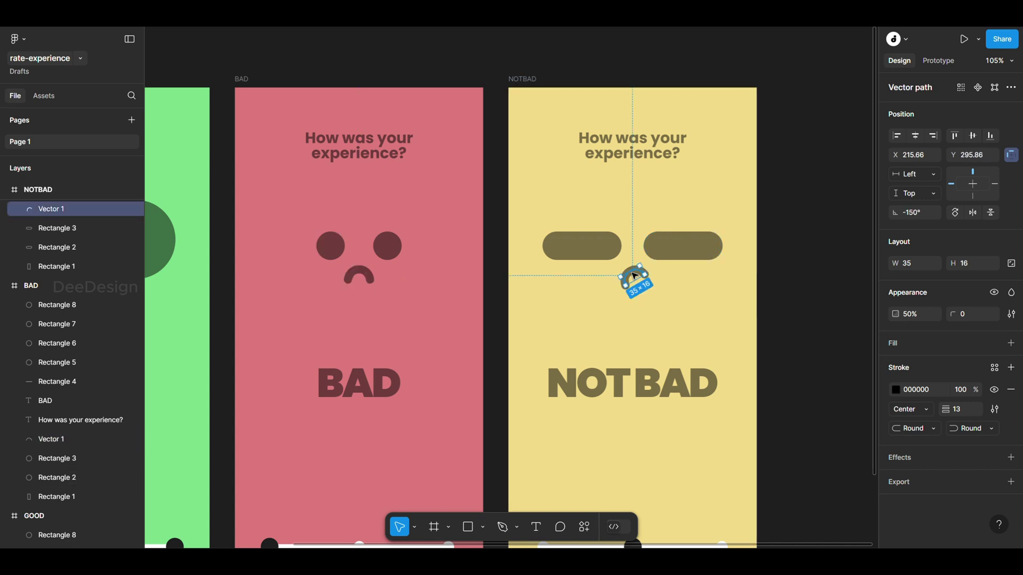
pyautogui.click(929, 159)
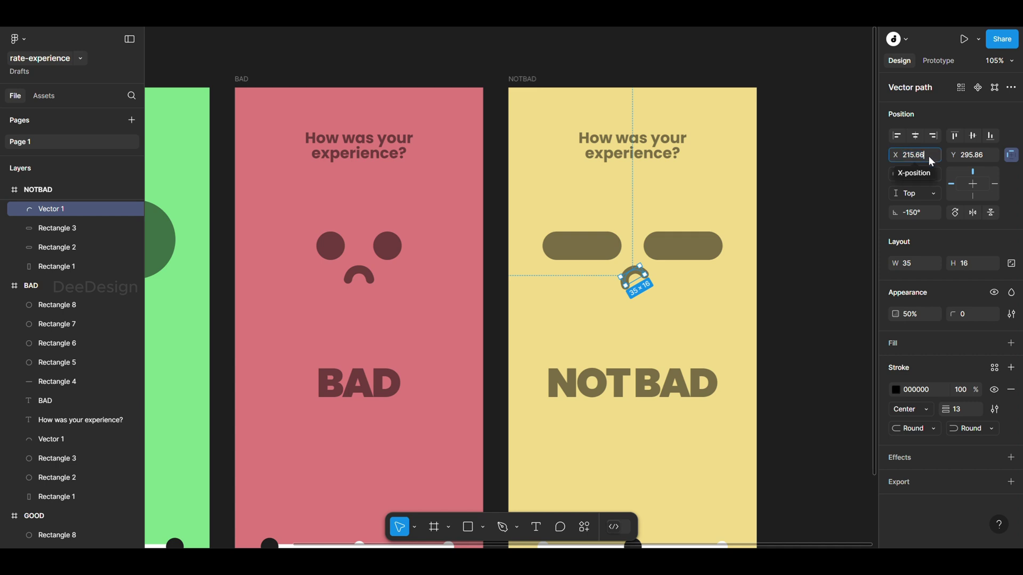
pyautogui.write('214')
pyautogui.press('Return')
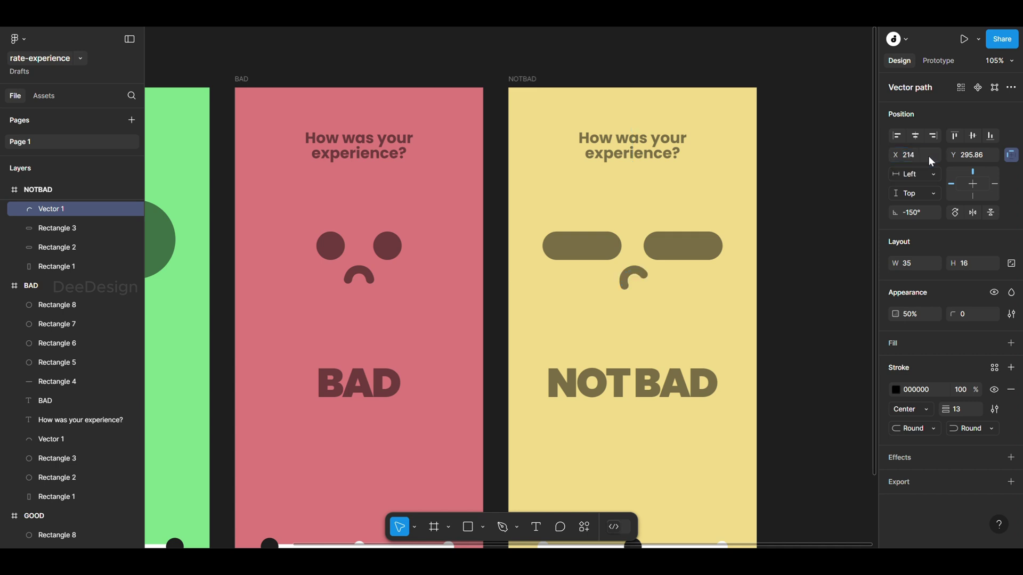
pyautogui.click(820, 219)
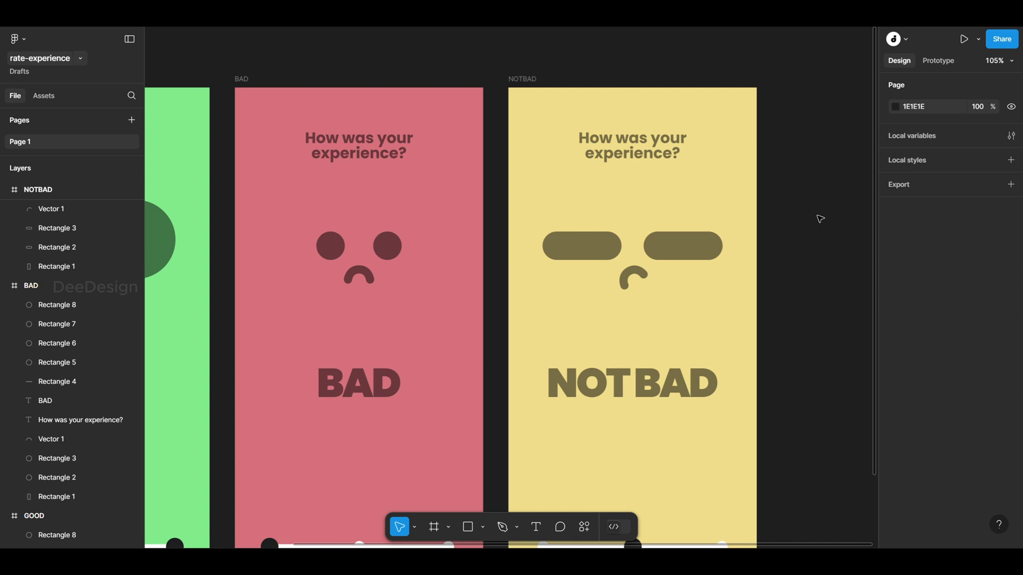
pyautogui.scroll(-5, 491, 251)
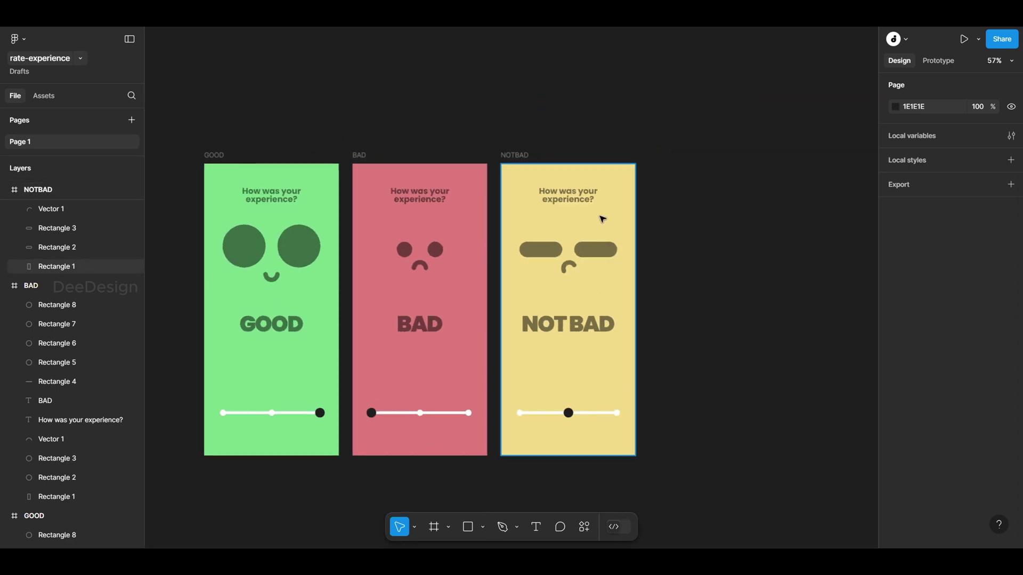
pyautogui.scroll(1, 602, 219)
pyautogui.scroll(1, 309, 286)
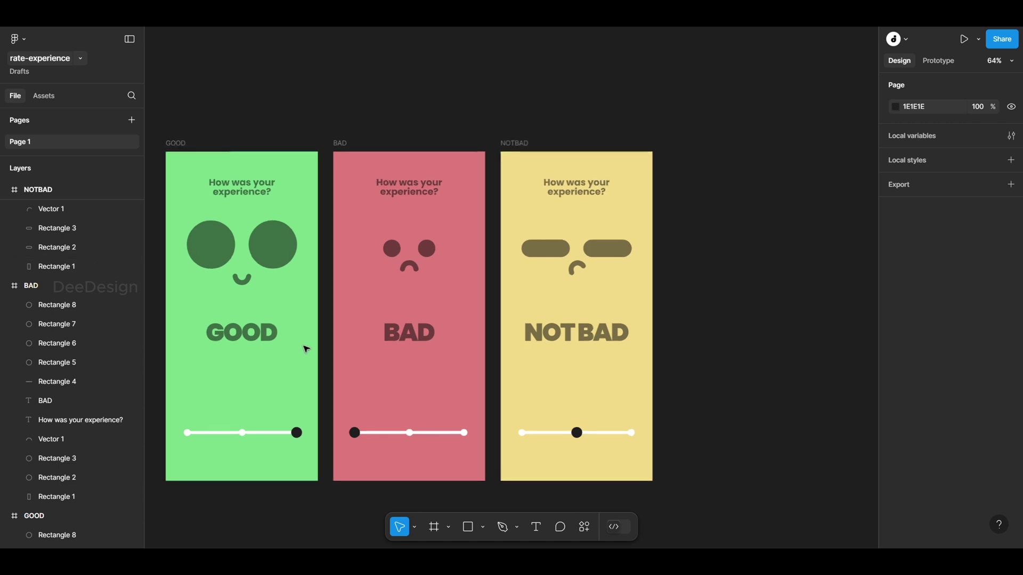
pyautogui.moveTo(361, 311); pyautogui.dragTo(447, 307)
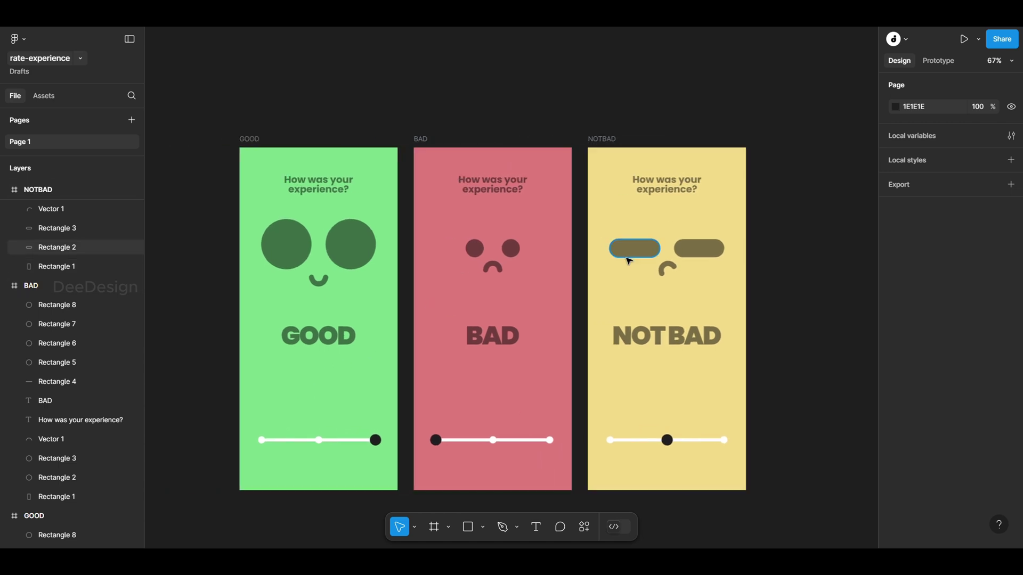
pyautogui.click(633, 253)
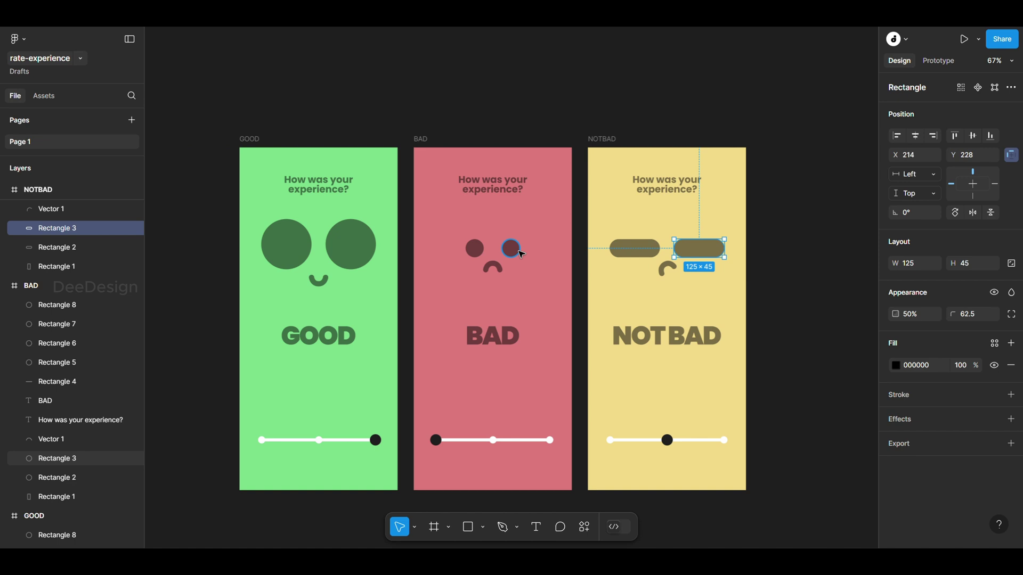
pyautogui.click(511, 248)
pyautogui.click(526, 422)
pyautogui.click(666, 442)
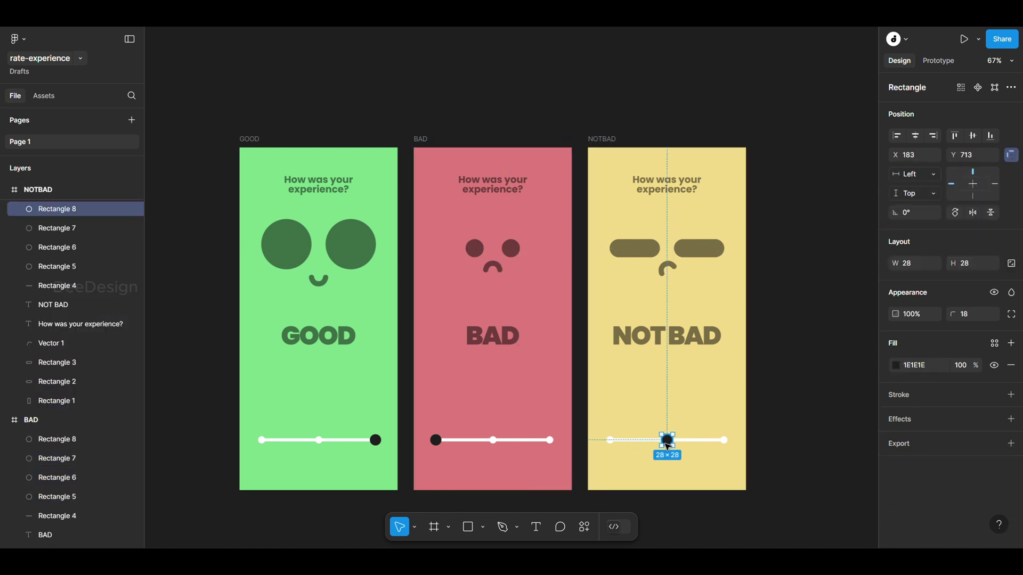
pyautogui.click(436, 440)
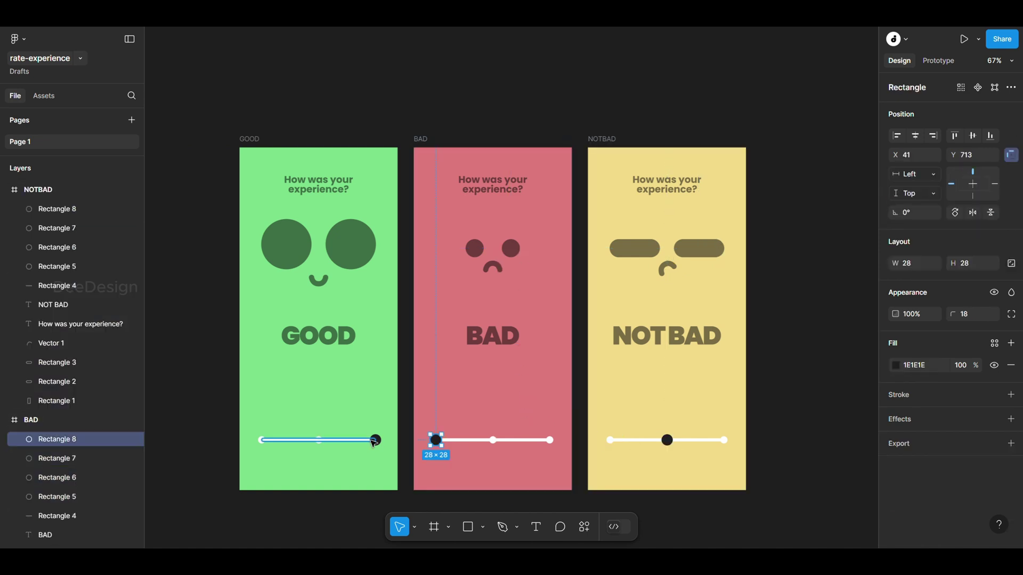
pyautogui.click(376, 440)
pyautogui.click(793, 312)
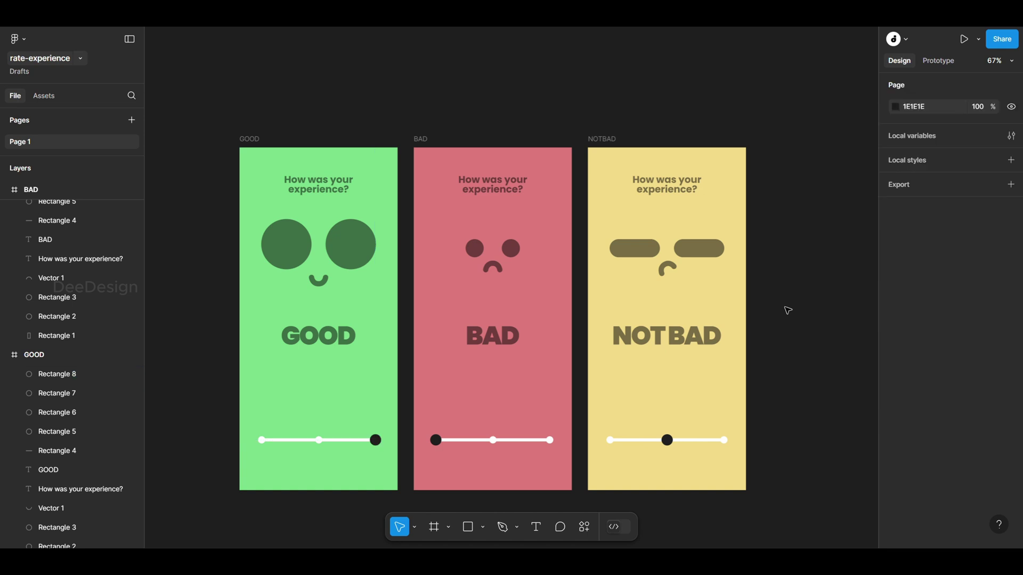
# Link the GOOD slider knob to the BAD screen: On drag, Smart animate, Bouncy, 800ms
pyautogui.click(941, 63)
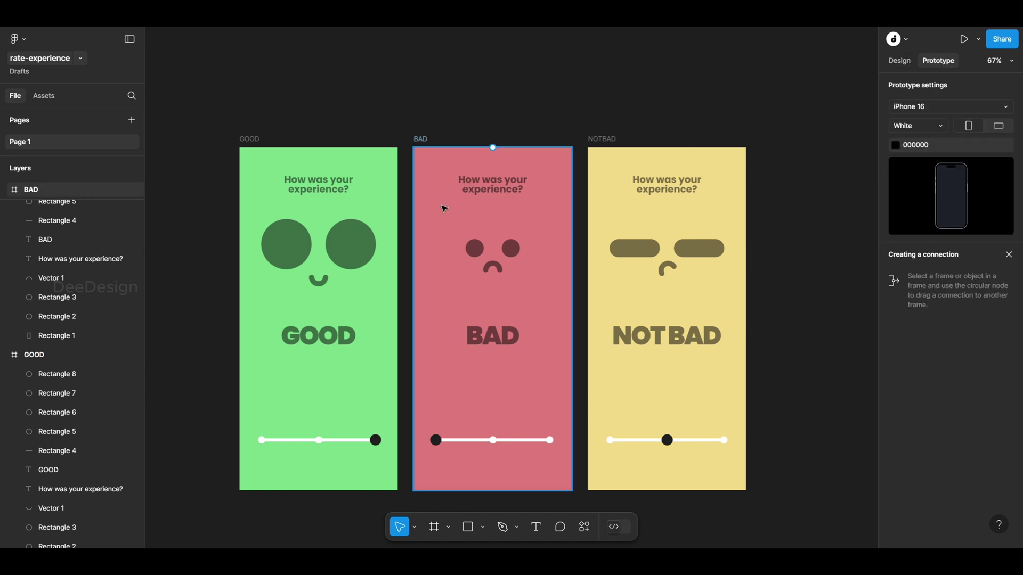
pyautogui.click(376, 445)
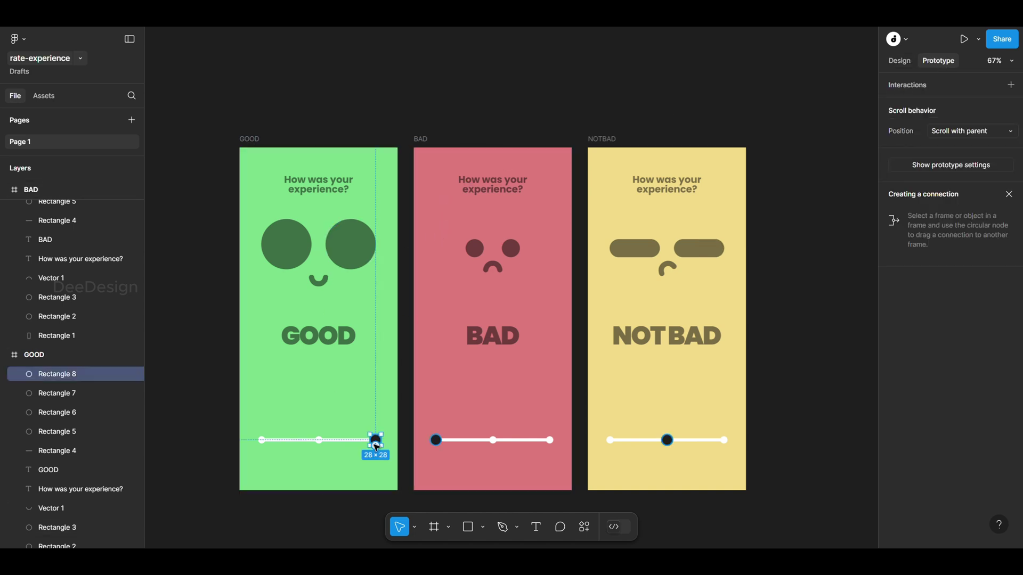
pyautogui.moveTo(376, 446); pyautogui.dragTo(430, 471)
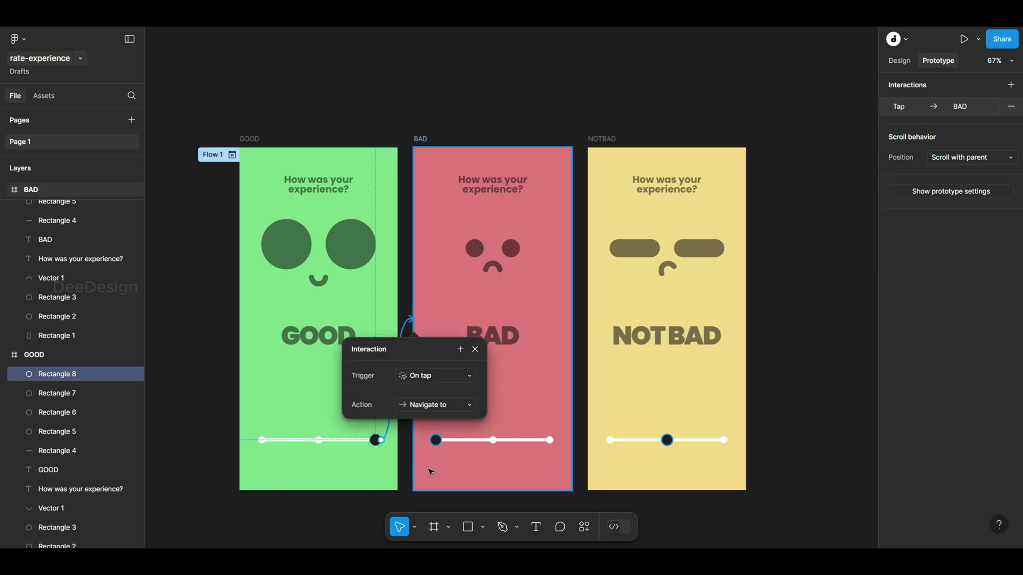
pyautogui.click(429, 376)
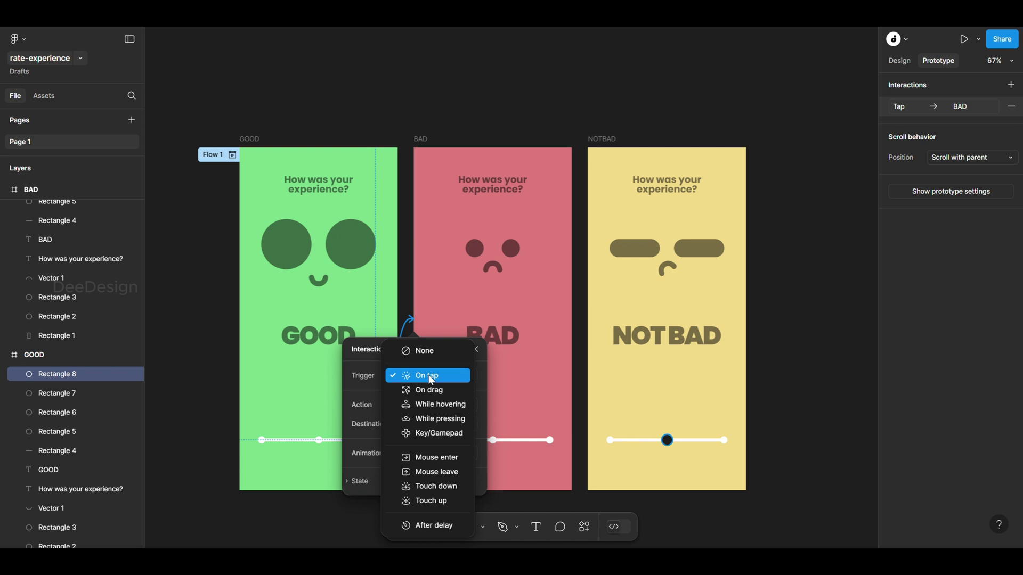
pyautogui.click(434, 391)
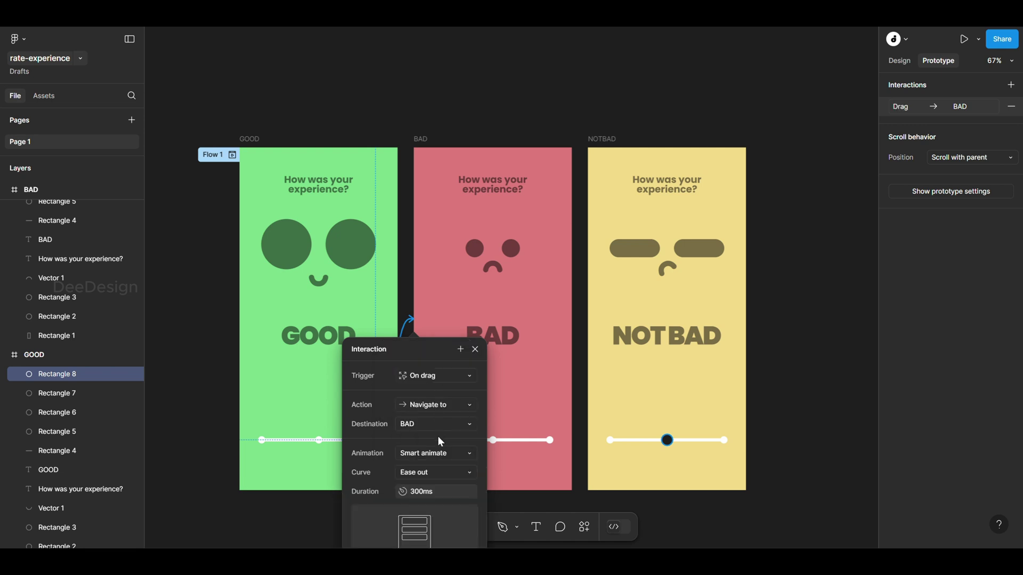
pyautogui.scroll(-3, 435, 453)
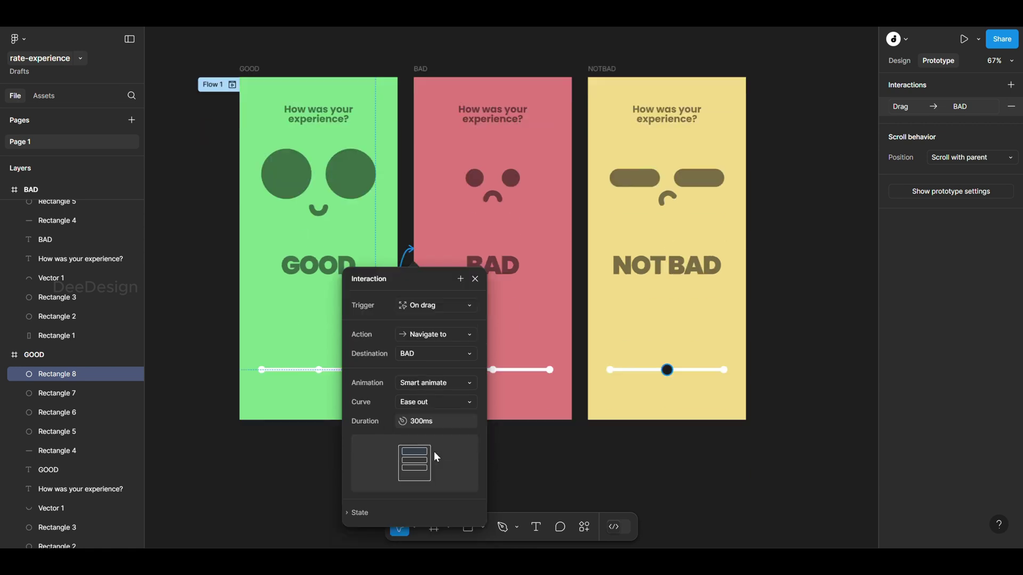
pyautogui.click(458, 399)
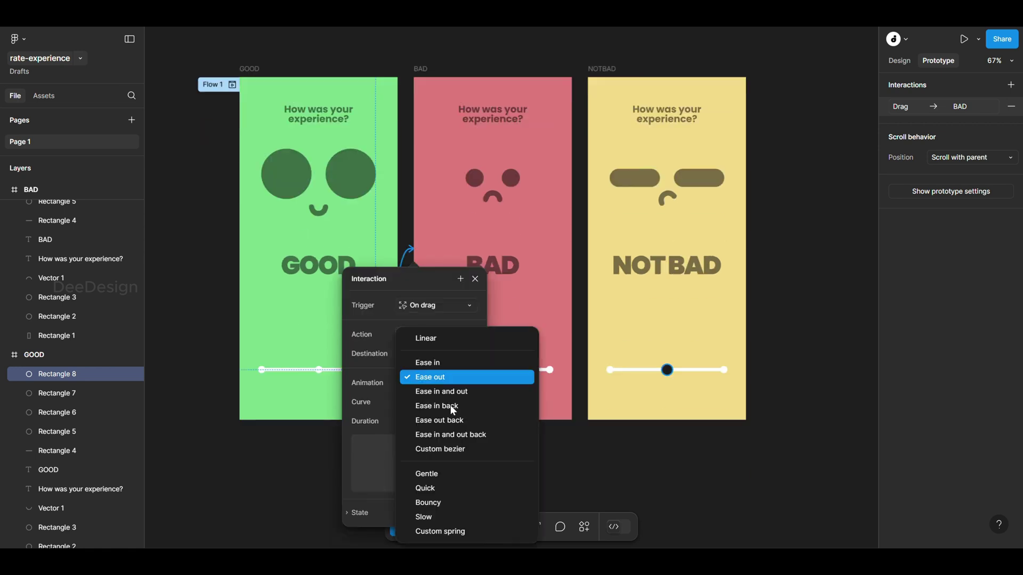
pyautogui.click(446, 501)
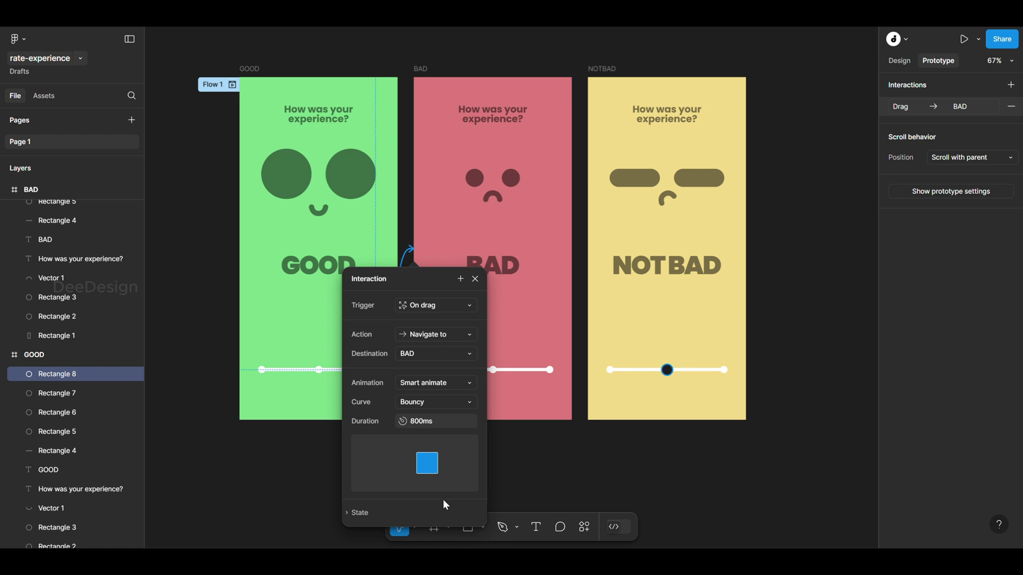
pyautogui.click(528, 474)
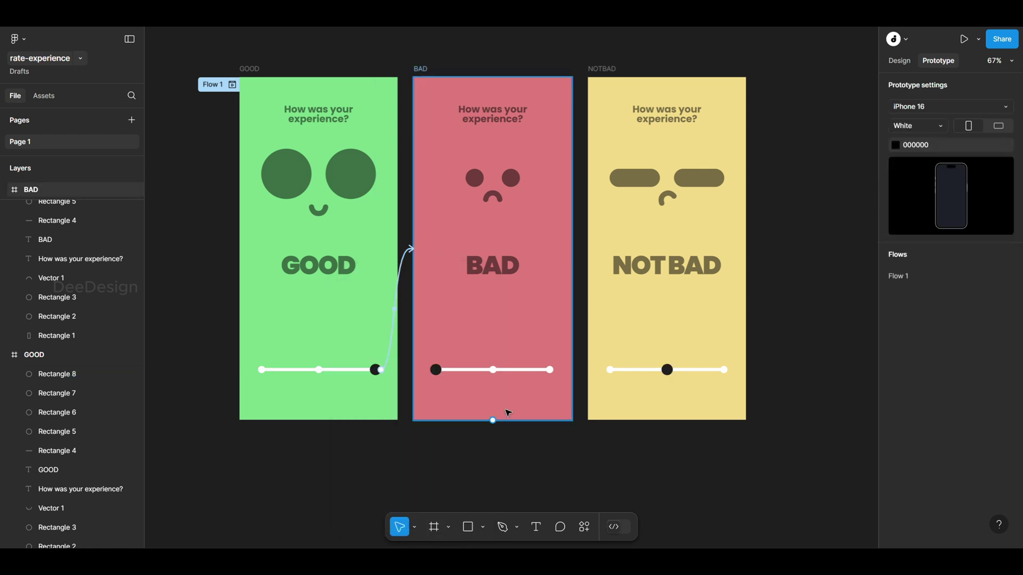
# Link the BAD slider knob to the NOTBAD screen with an On drag trigger
pyautogui.click(440, 370)
pyautogui.moveTo(441, 370); pyautogui.dragTo(618, 390)
pyautogui.click(609, 306)
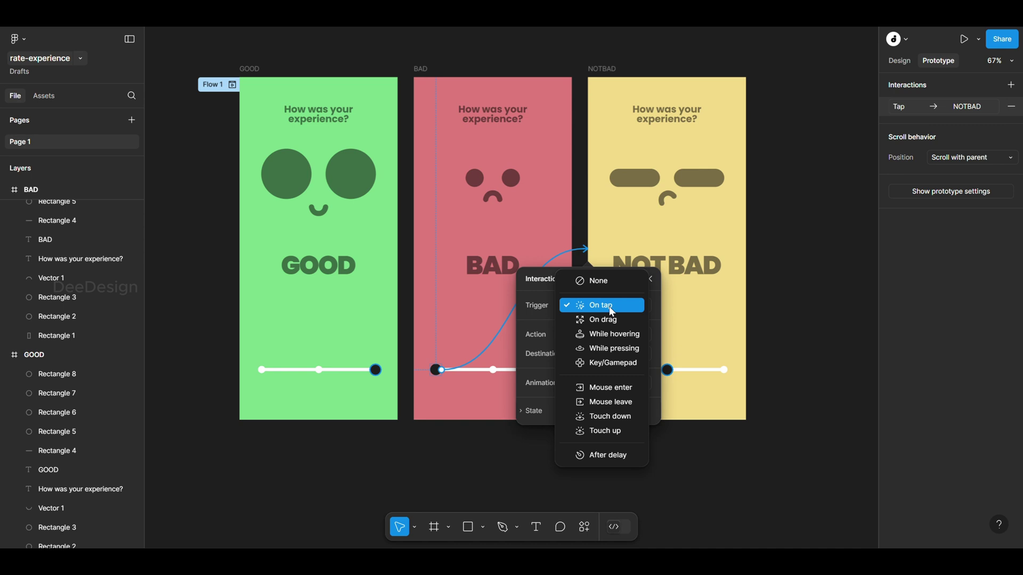
pyautogui.click(612, 320)
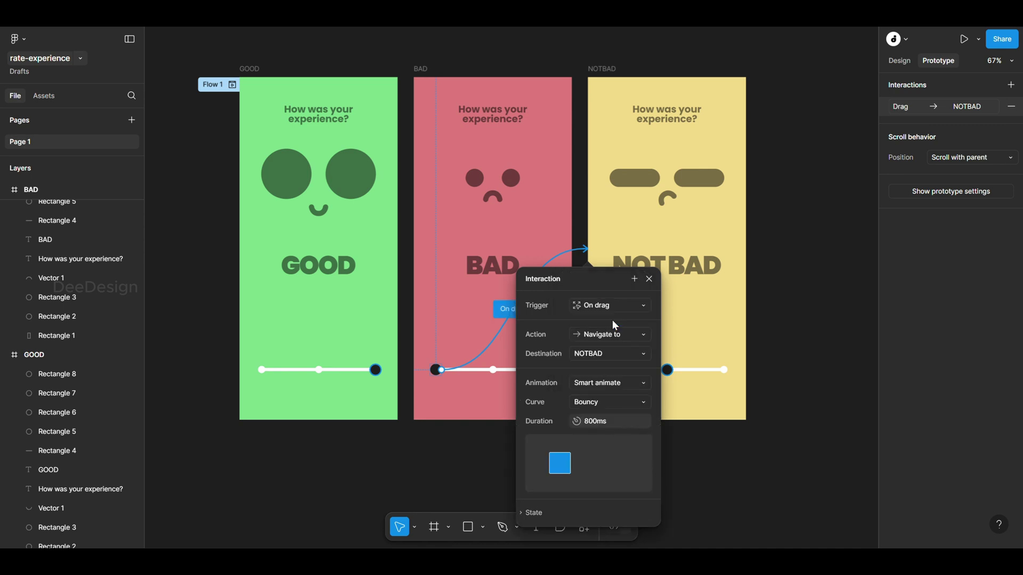
pyautogui.click(733, 449)
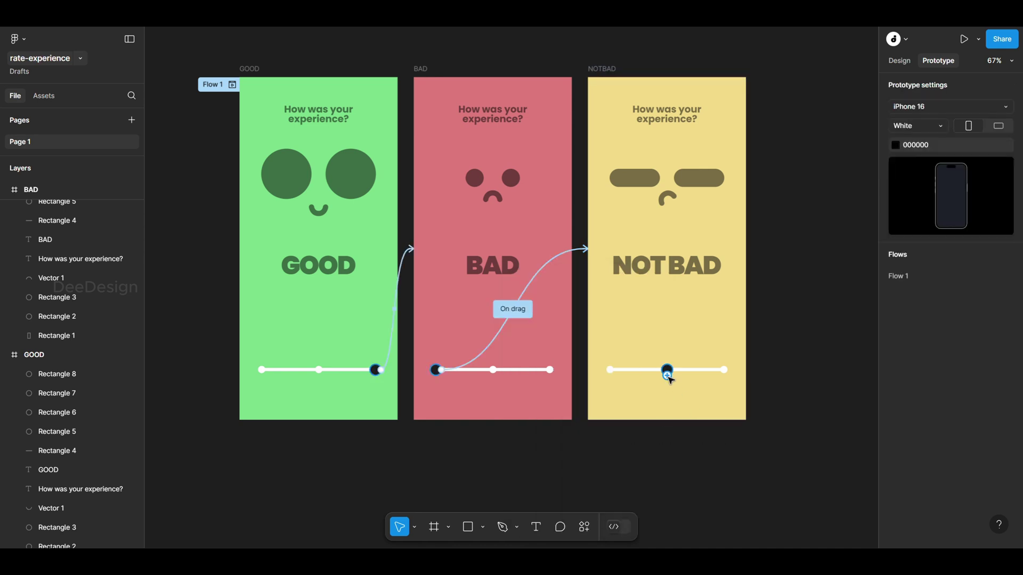
# Link the NOTBAD slider knob back to the BAD screen with an On drag trigger
pyautogui.click(667, 371)
pyautogui.moveTo(667, 375); pyautogui.dragTo(567, 414)
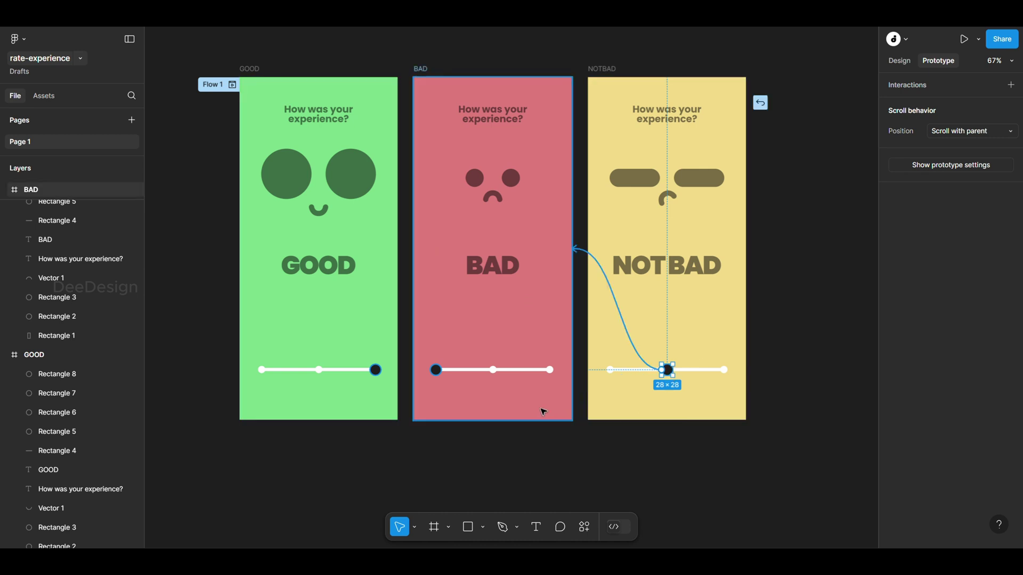
pyautogui.moveTo(543, 412); pyautogui.dragTo(540, 407)
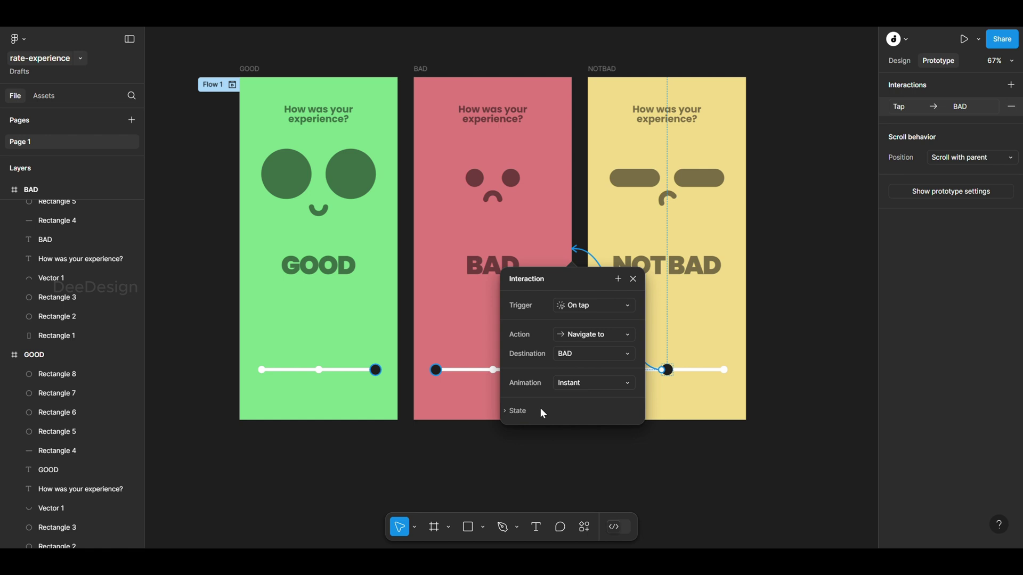
pyautogui.click(602, 304)
pyautogui.click(600, 319)
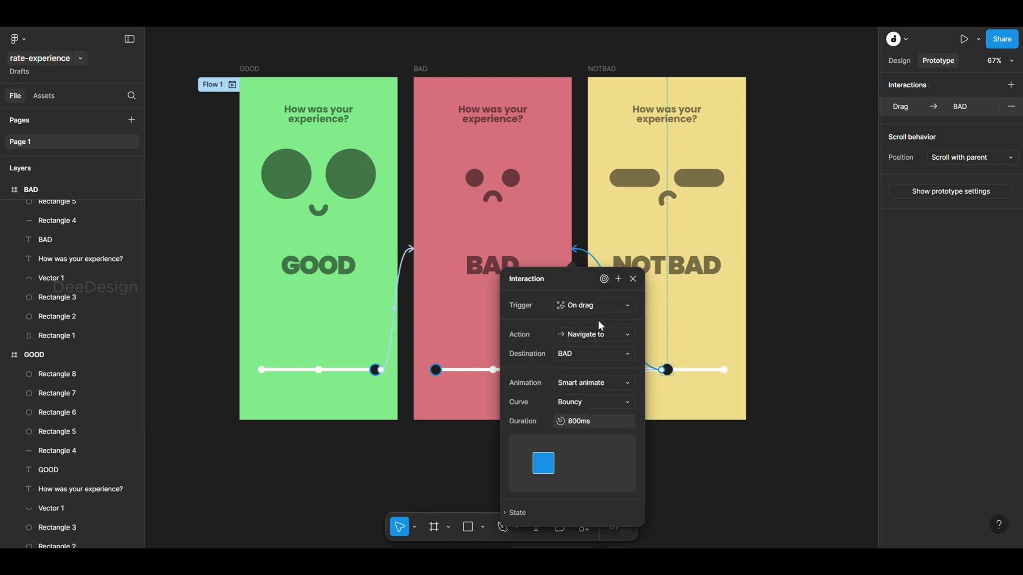
pyautogui.click(701, 467)
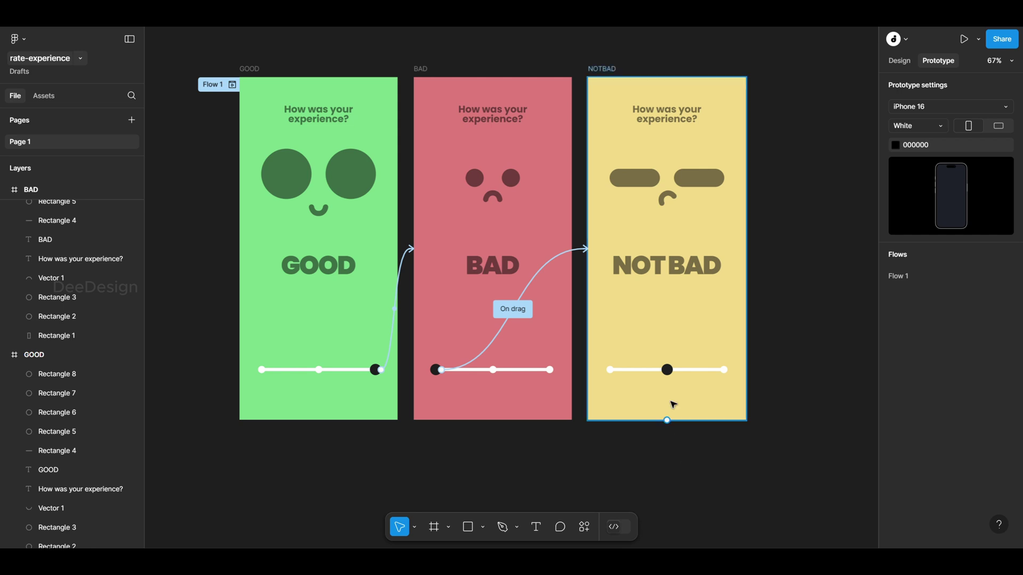
# Link the NOTBAD slider knob to the GOOD screen with an On drag trigger
pyautogui.click(667, 370)
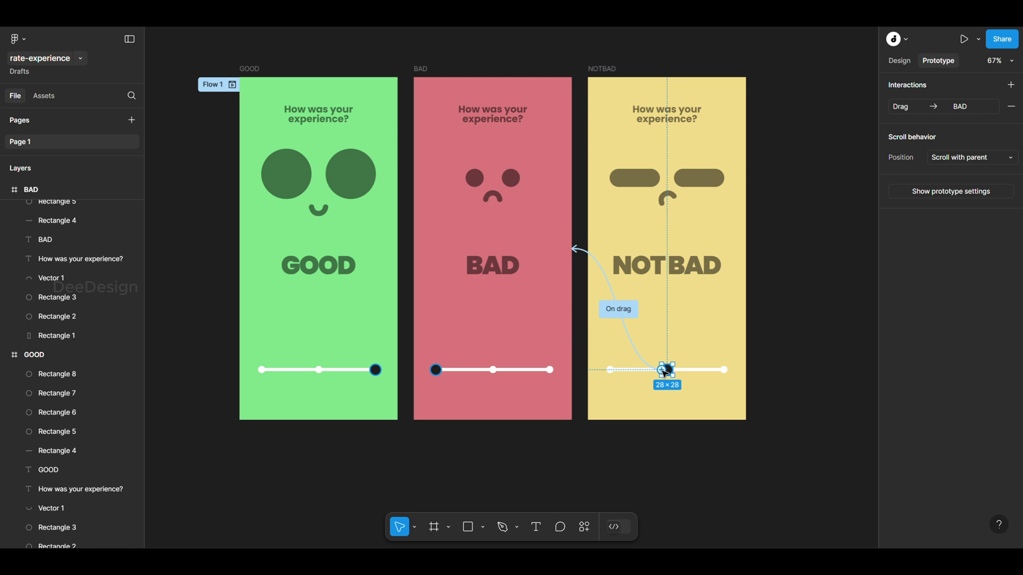
pyautogui.moveTo(665, 373); pyautogui.dragTo(367, 418)
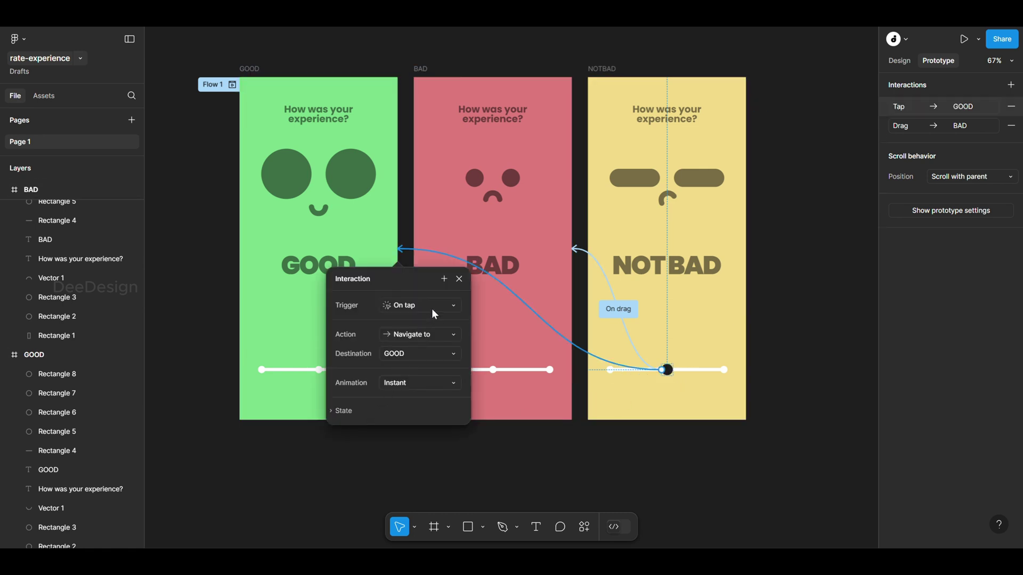
pyautogui.click(434, 308)
pyautogui.click(433, 315)
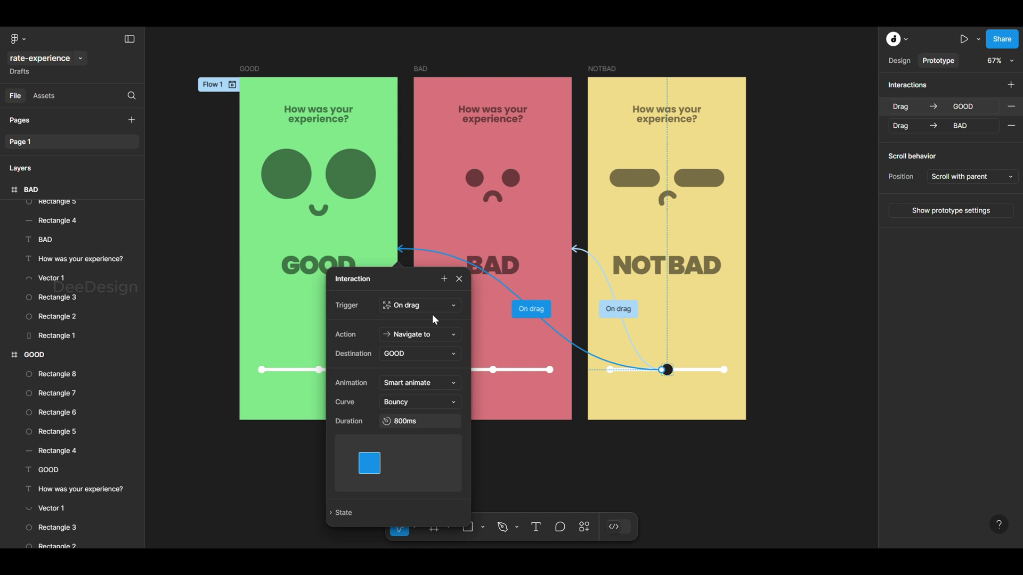
pyautogui.click(679, 457)
# Review the NOTBAD knob's connections, then start the prototype preview
pyautogui.click(668, 370)
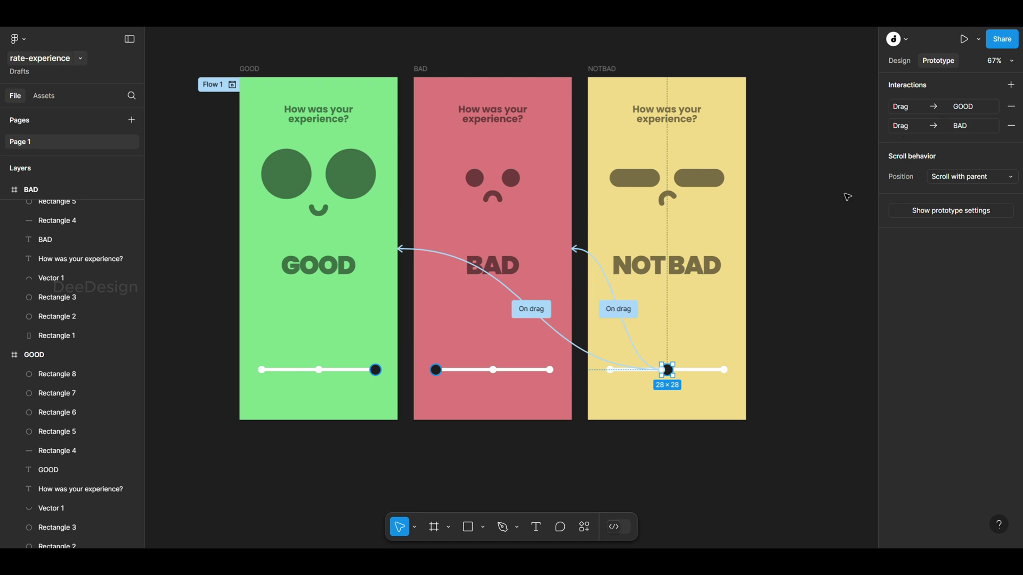
pyautogui.click(786, 308)
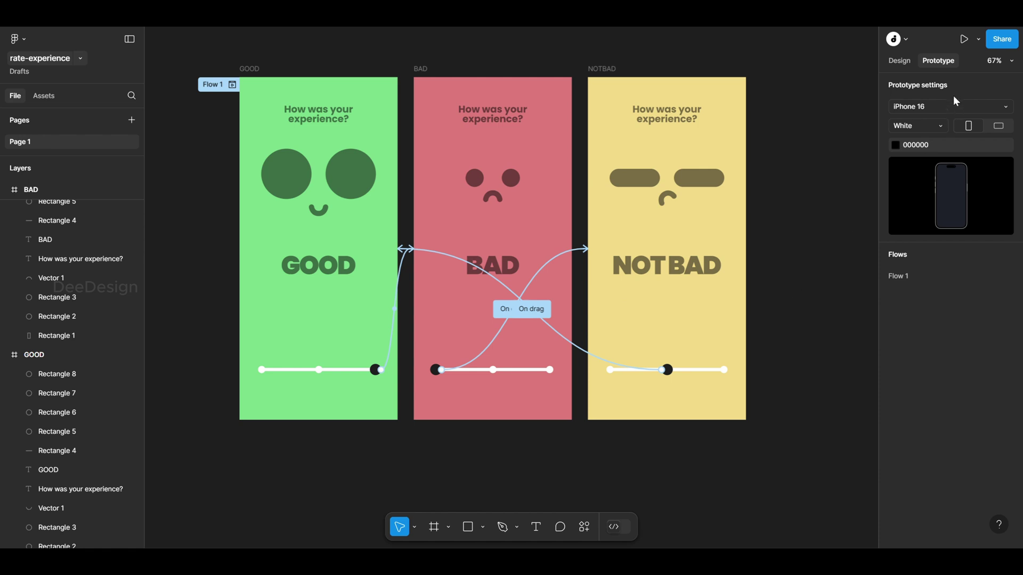
pyautogui.click(966, 40)
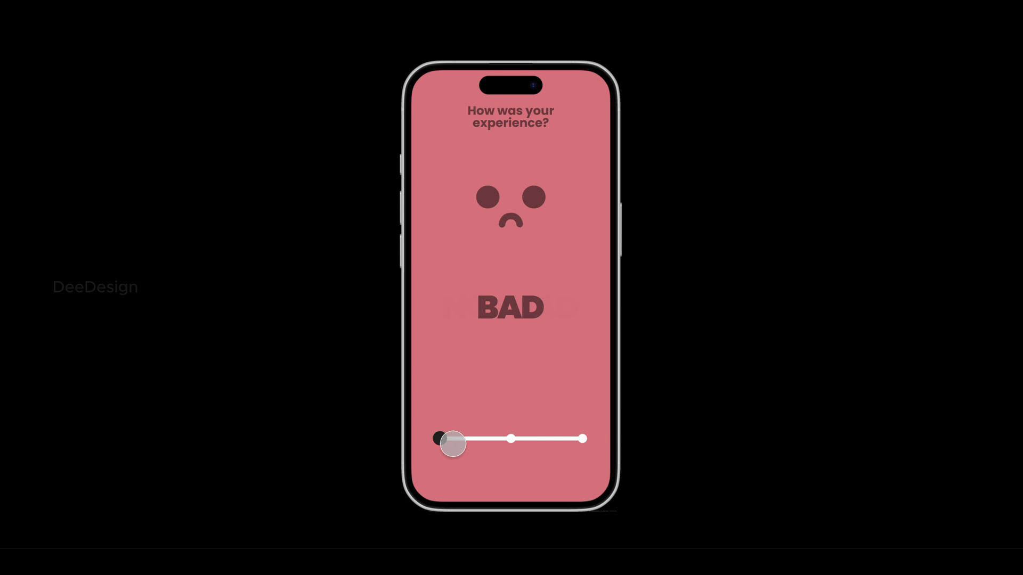
# Slide the rating knob to the NOT BAD screen in the preview, then close the preview
pyautogui.moveTo(440, 440); pyautogui.dragTo(580, 436)
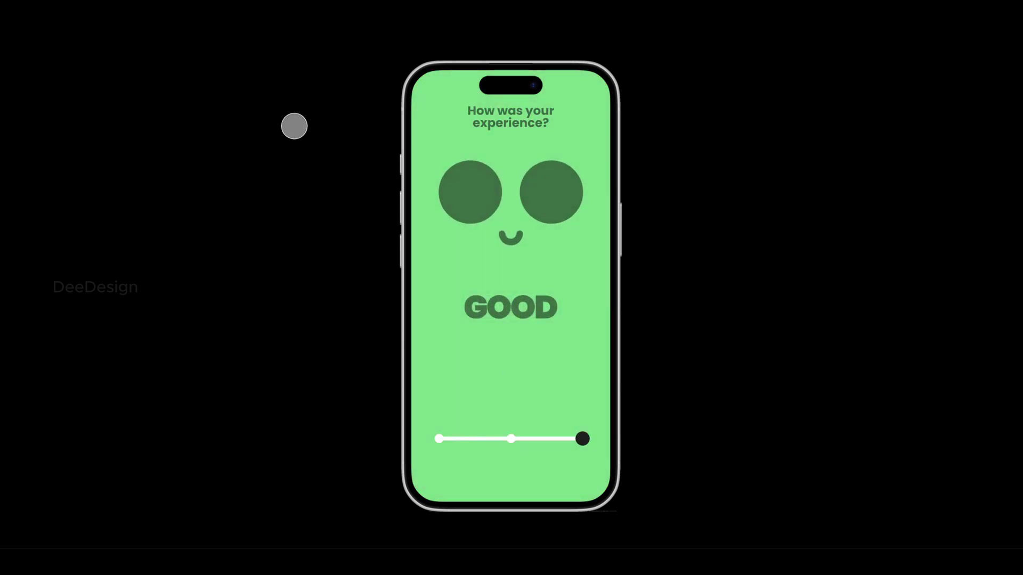
pyautogui.moveTo(242, 43)
pyautogui.click(165, 26)
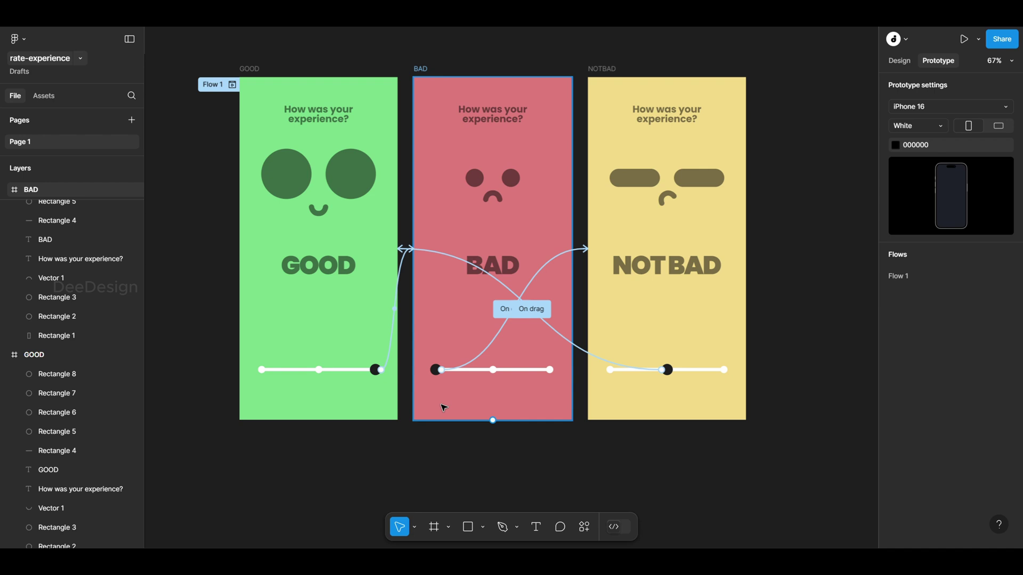
# Add a second link from the GOOD knob (Rectangle 8) to the NOTBAD screen, triggered On drag
pyautogui.click(376, 369)
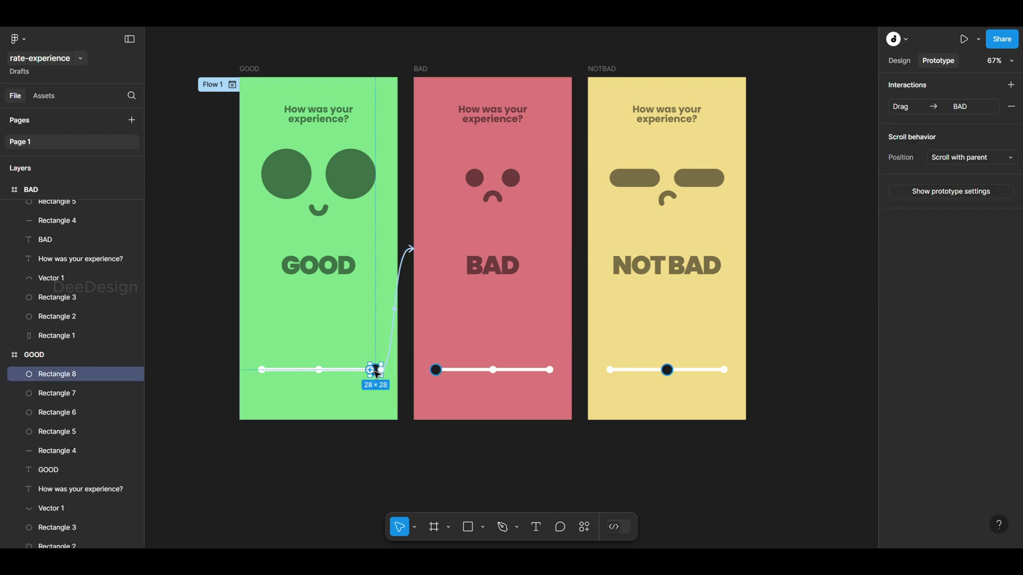
pyautogui.moveTo(380, 369); pyautogui.dragTo(660, 399)
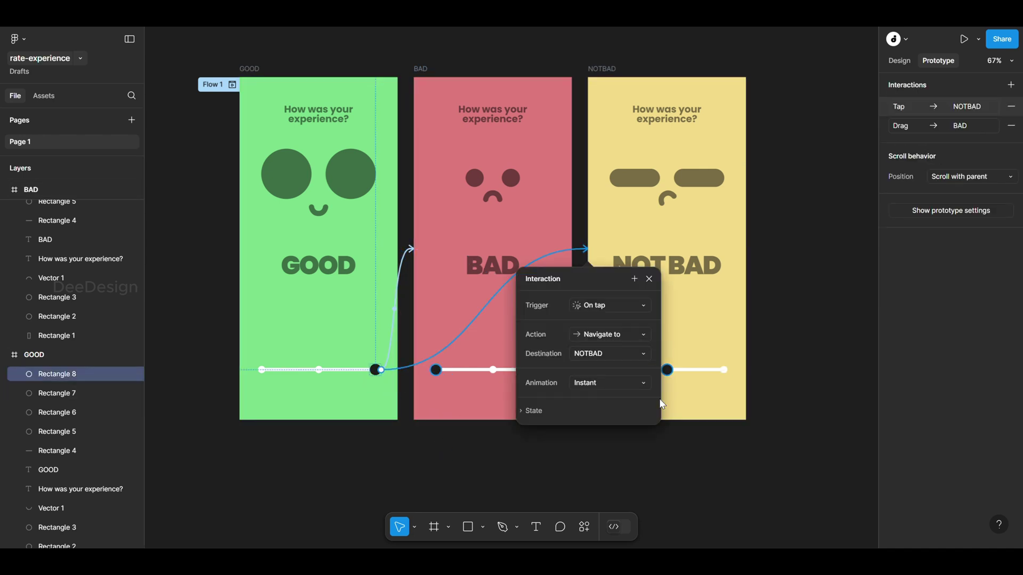
pyautogui.click(609, 306)
pyautogui.click(611, 317)
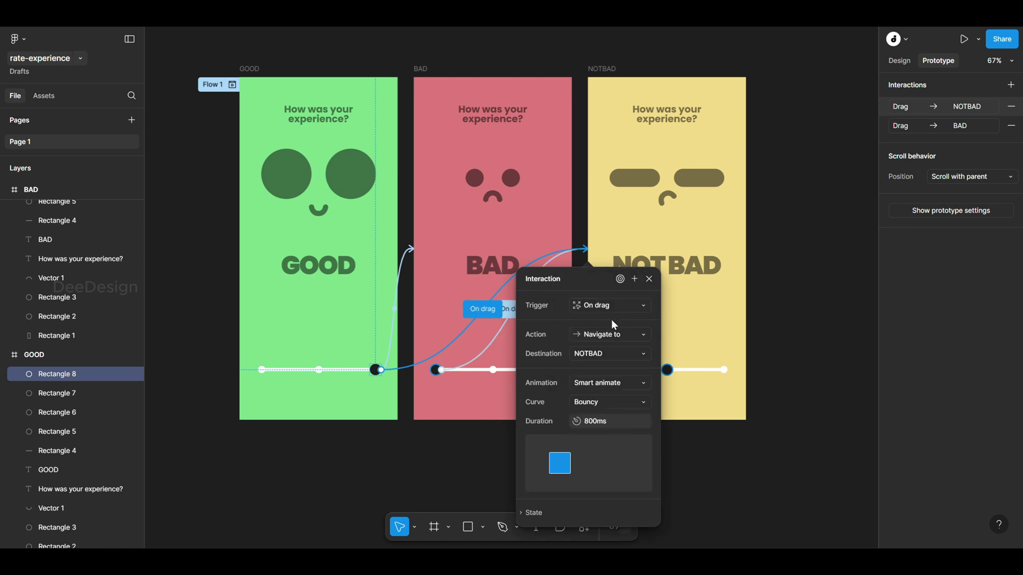
pyautogui.click(828, 287)
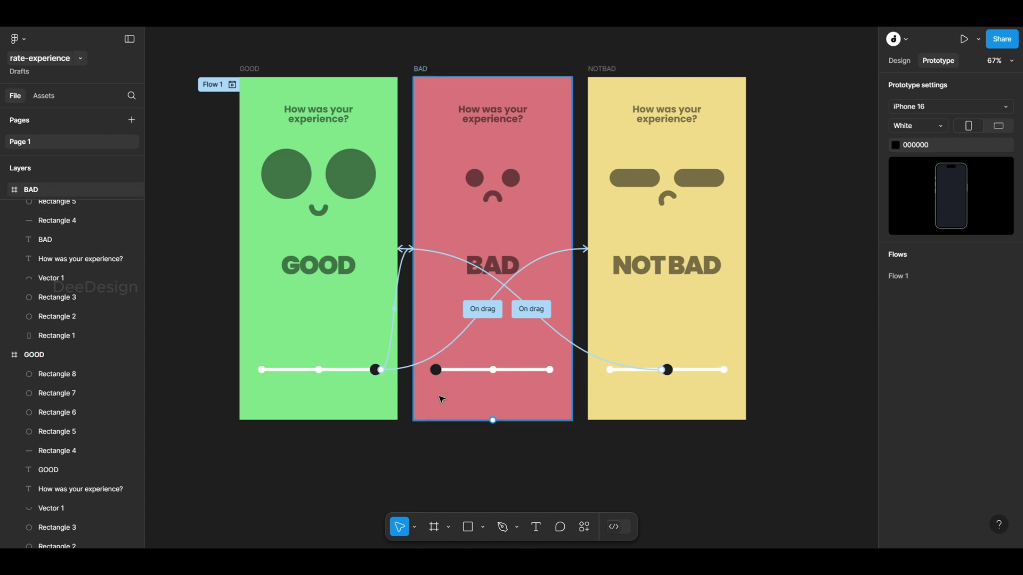
pyautogui.click(437, 374)
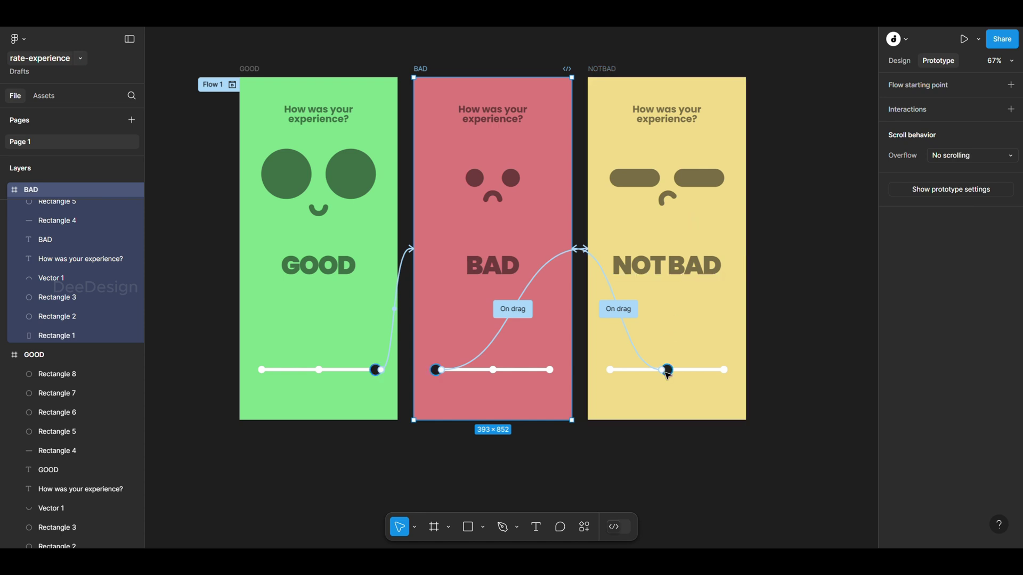
# Link the BAD slider knob back to the GOOD screen with an On drag trigger
pyautogui.click(442, 373)
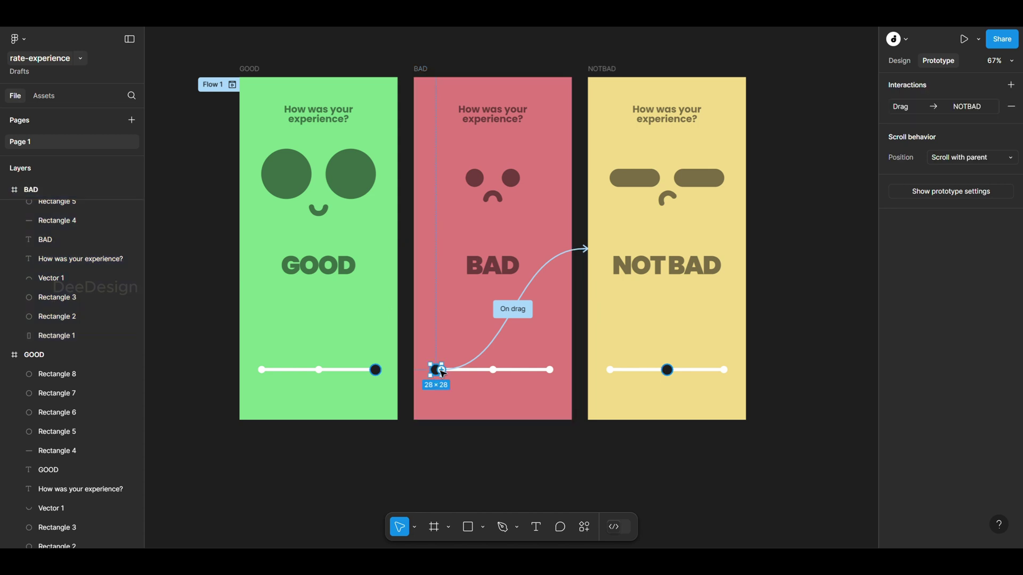
pyautogui.moveTo(442, 373); pyautogui.dragTo(373, 387)
pyautogui.click(425, 309)
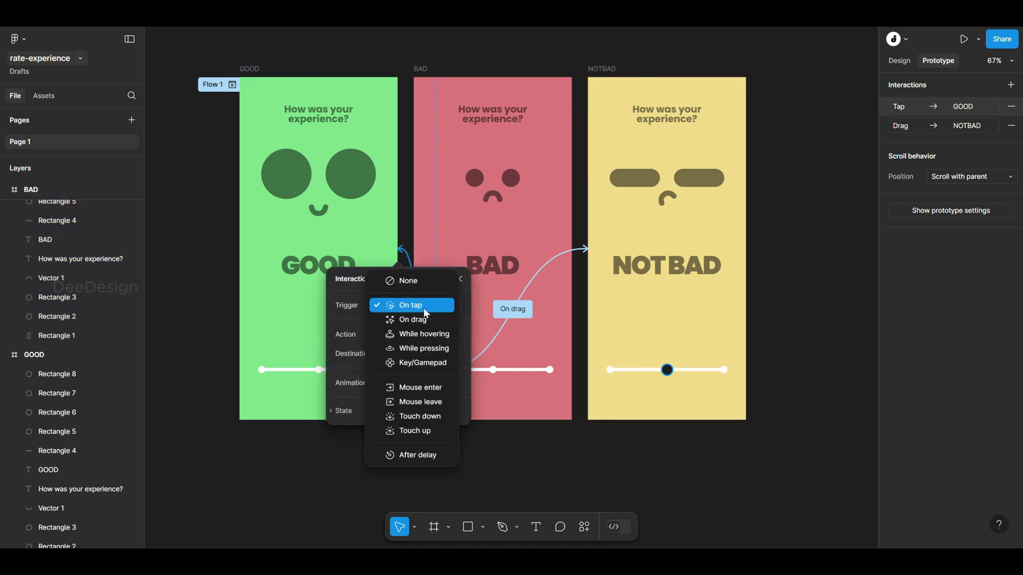
pyautogui.click(426, 320)
pyautogui.click(585, 450)
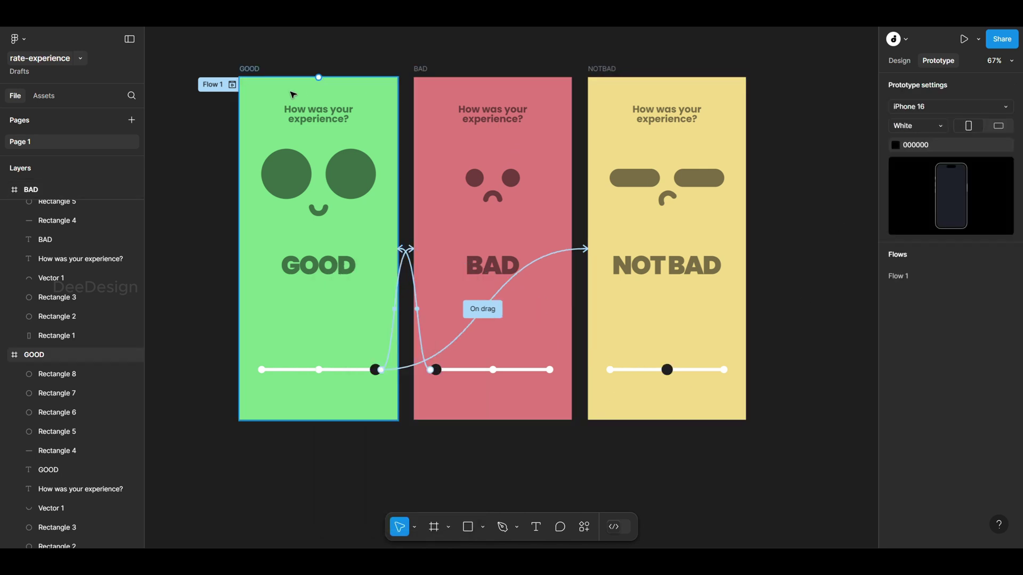
# Select the GOOD, BAD and NOTBAD frames in turn to check their connections
pyautogui.click(208, 87)
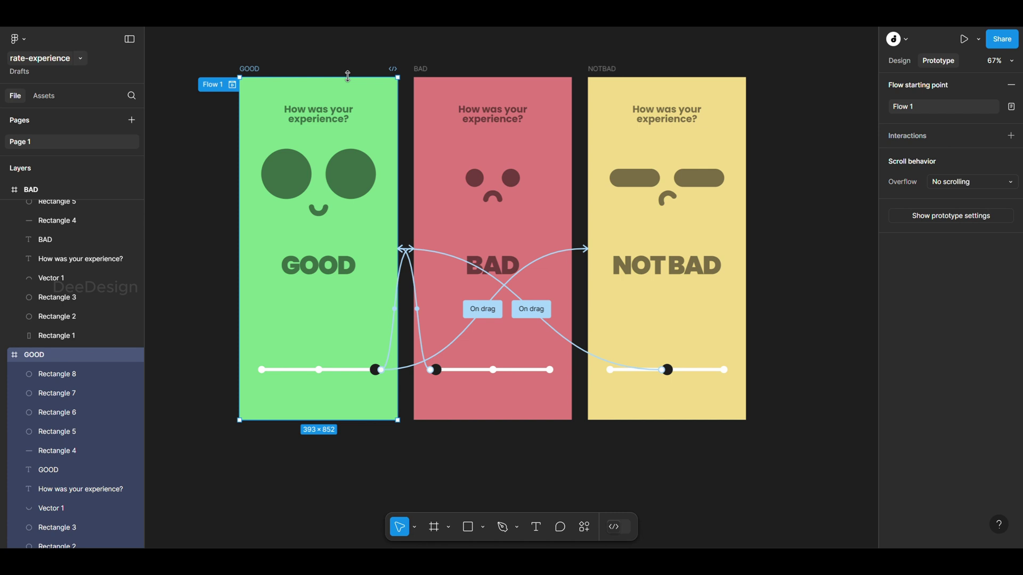
pyautogui.click(422, 71)
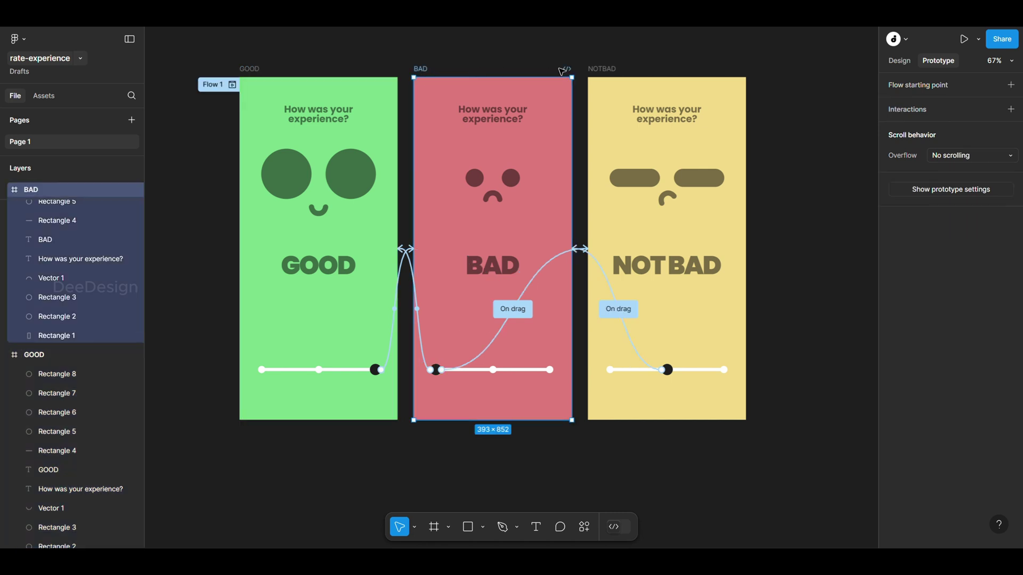
pyautogui.click(601, 71)
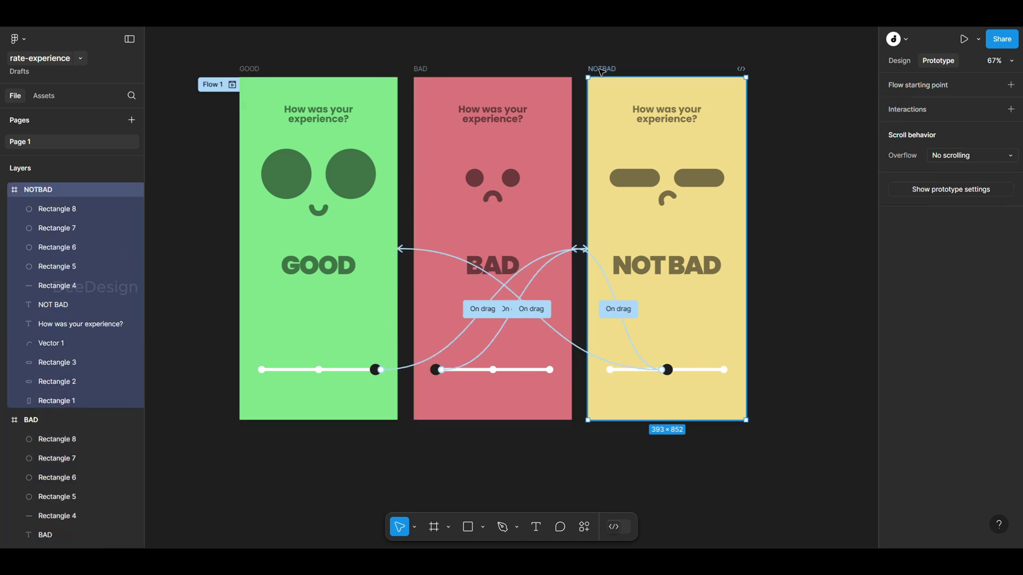
pyautogui.click(424, 70)
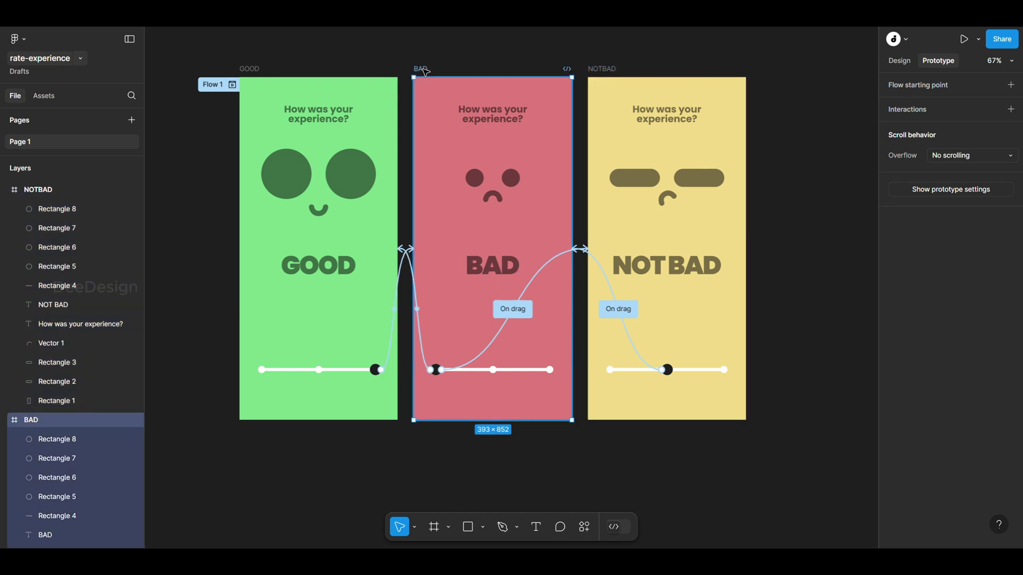
pyautogui.click(249, 69)
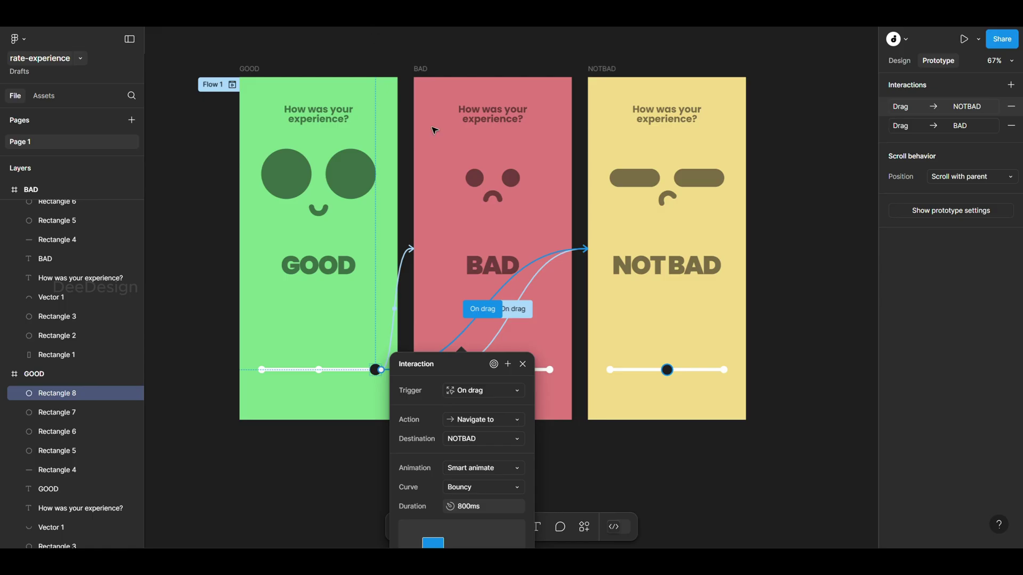
# Deselect everything so all drag connections between the three screens are shown
pyautogui.click(527, 436)
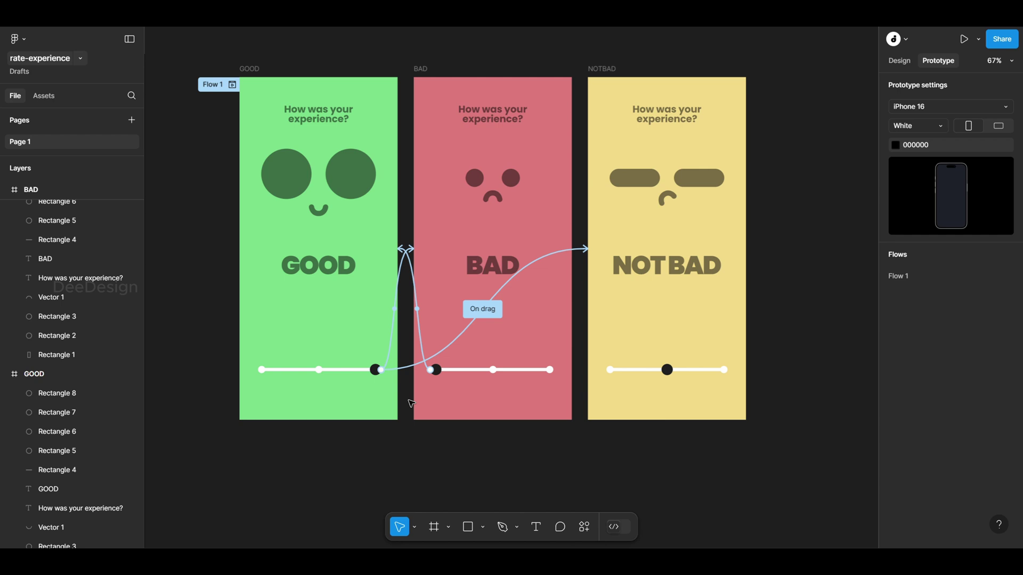
# Link GOOD's left dot to BAD with Smart animate and its middle dot to NOTBAD
pyautogui.scroll(3, 272, 418)
pyautogui.hscroll(3, 527, 325)
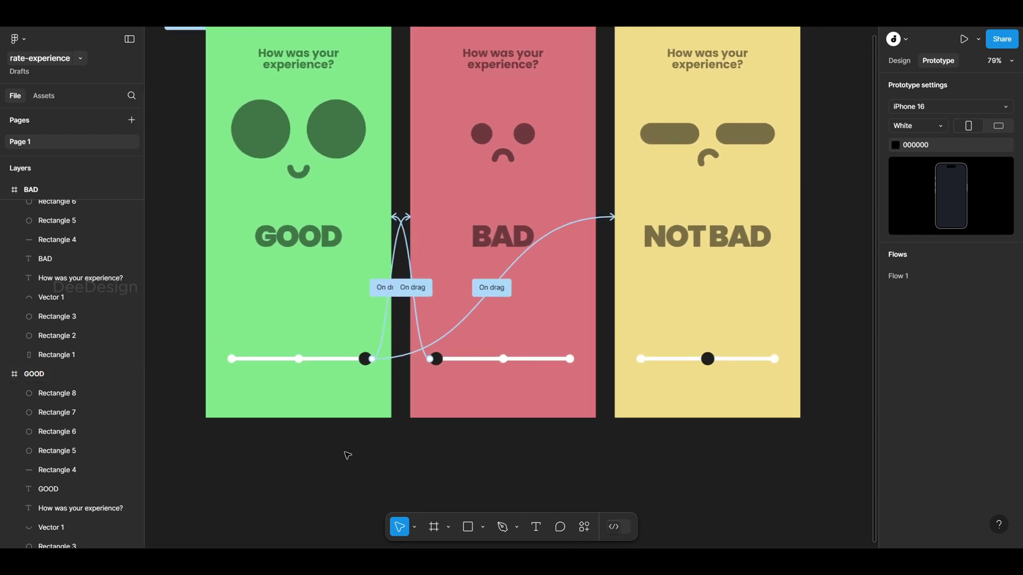
pyautogui.click(232, 361)
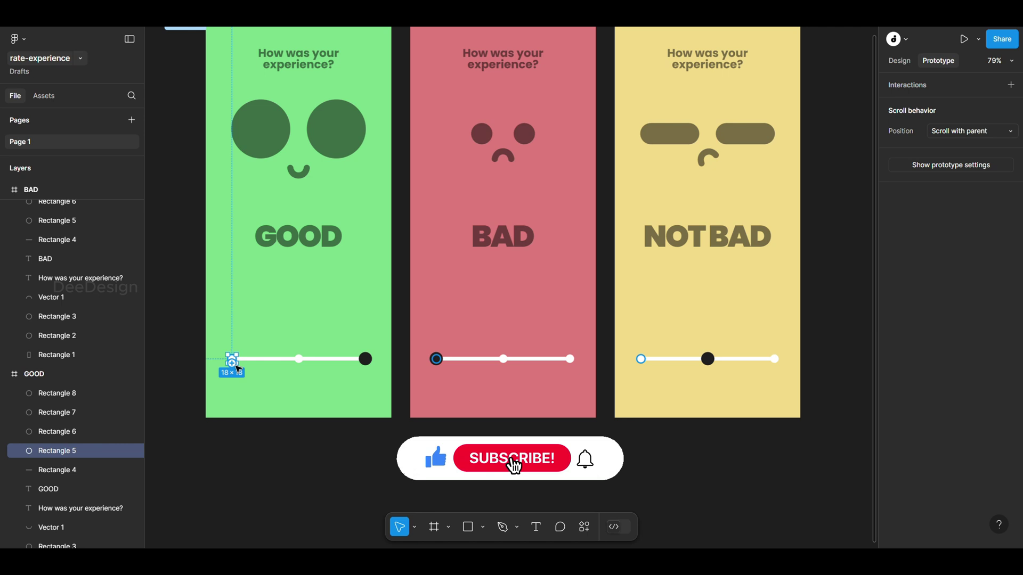
pyautogui.moveTo(233, 364); pyautogui.dragTo(436, 388)
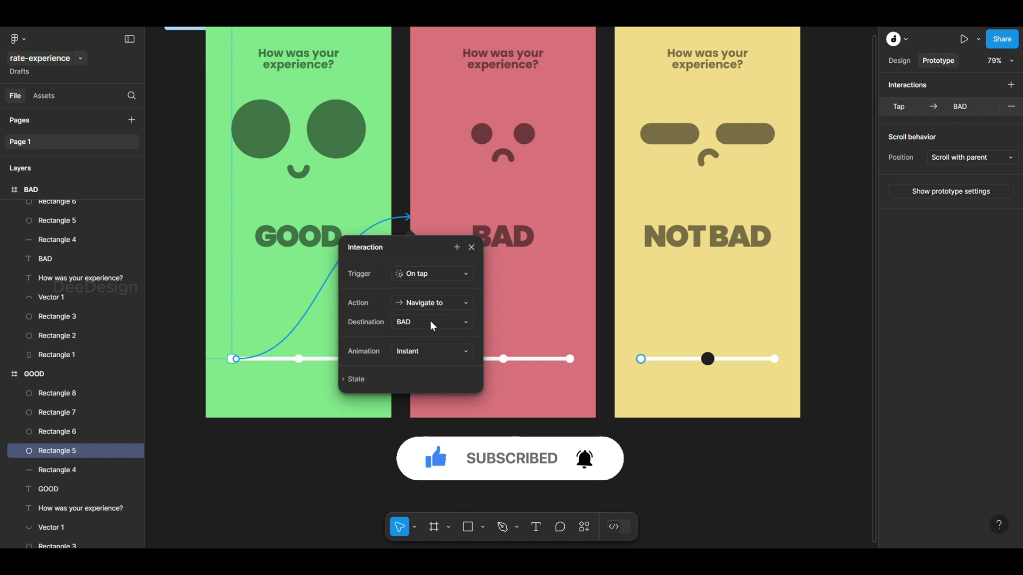
pyautogui.click(426, 352)
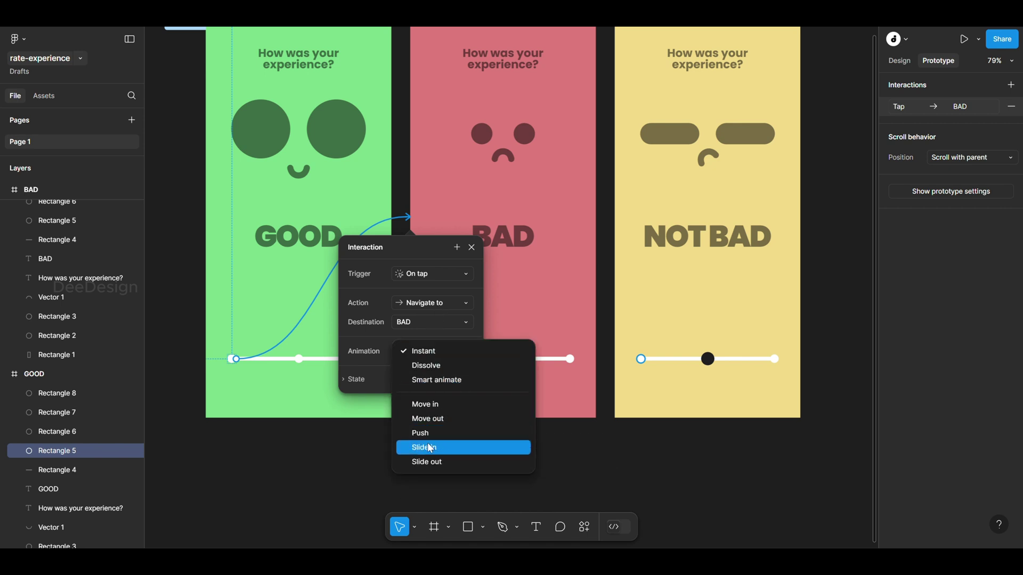
pyautogui.click(447, 380)
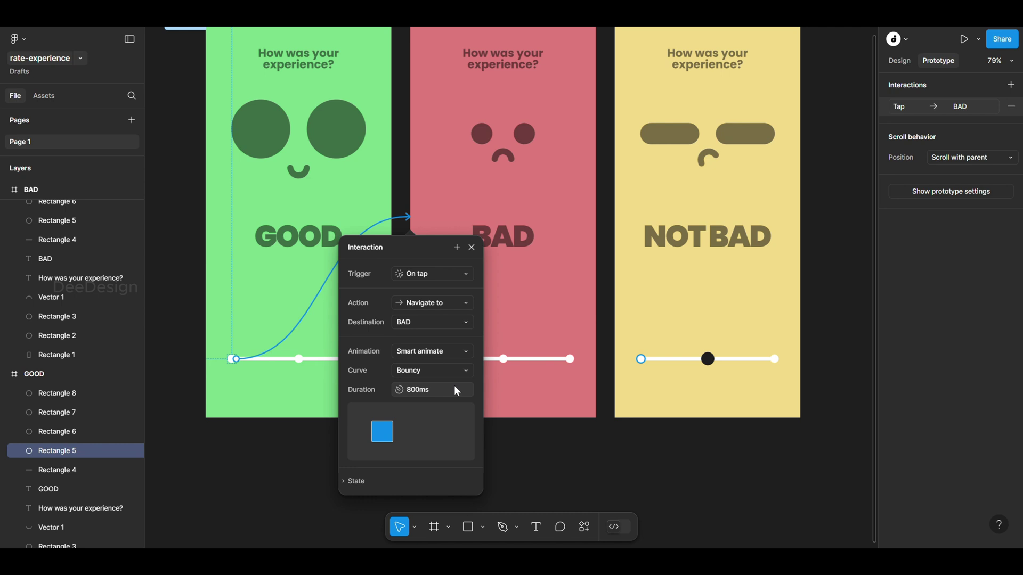
pyautogui.click(517, 468)
pyautogui.click(299, 358)
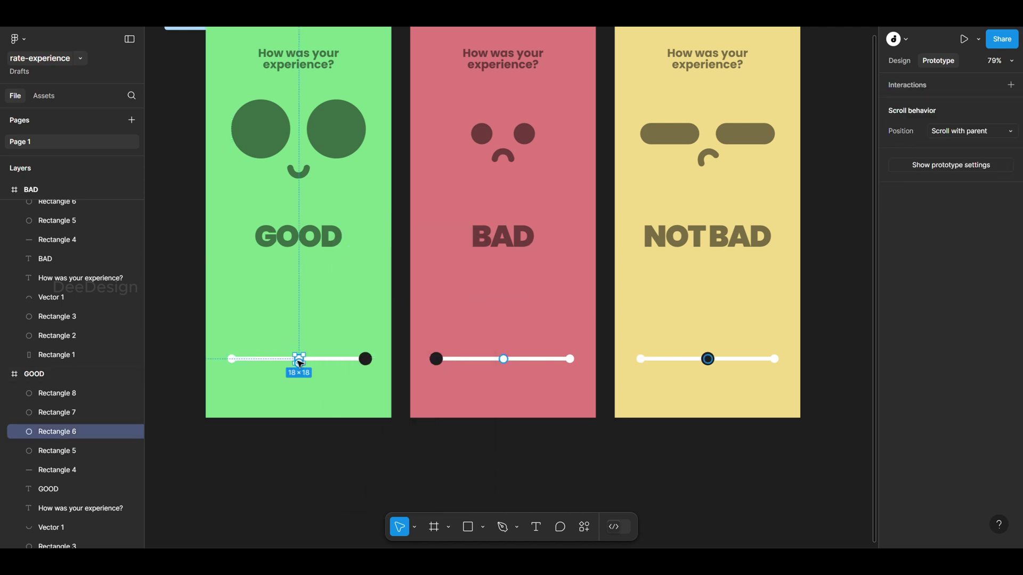
pyautogui.moveTo(303, 359); pyautogui.dragTo(708, 397)
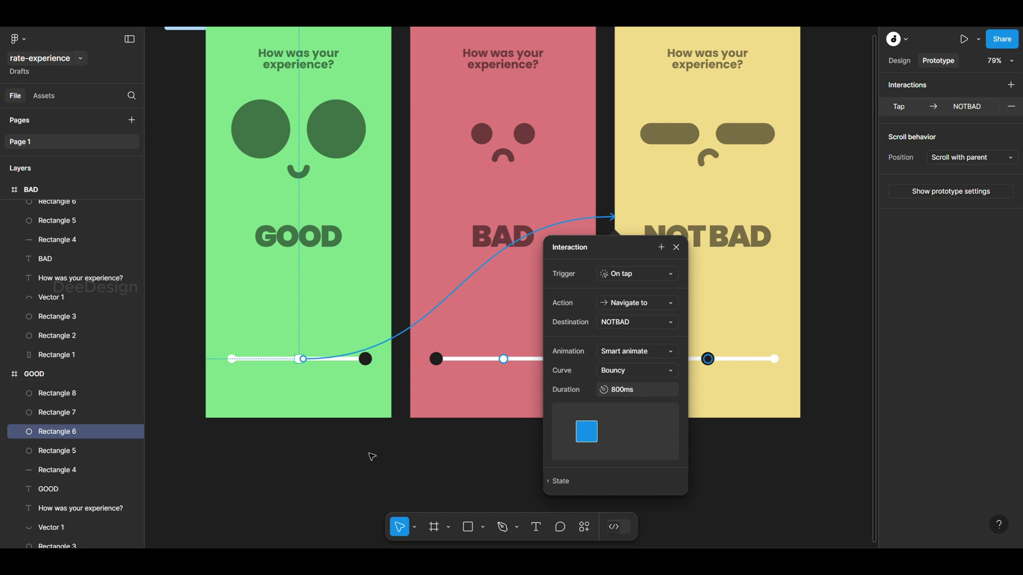
pyautogui.click(400, 445)
# Link BAD's middle dot to NOTBAD and its right dot to GOOD
pyautogui.click(503, 360)
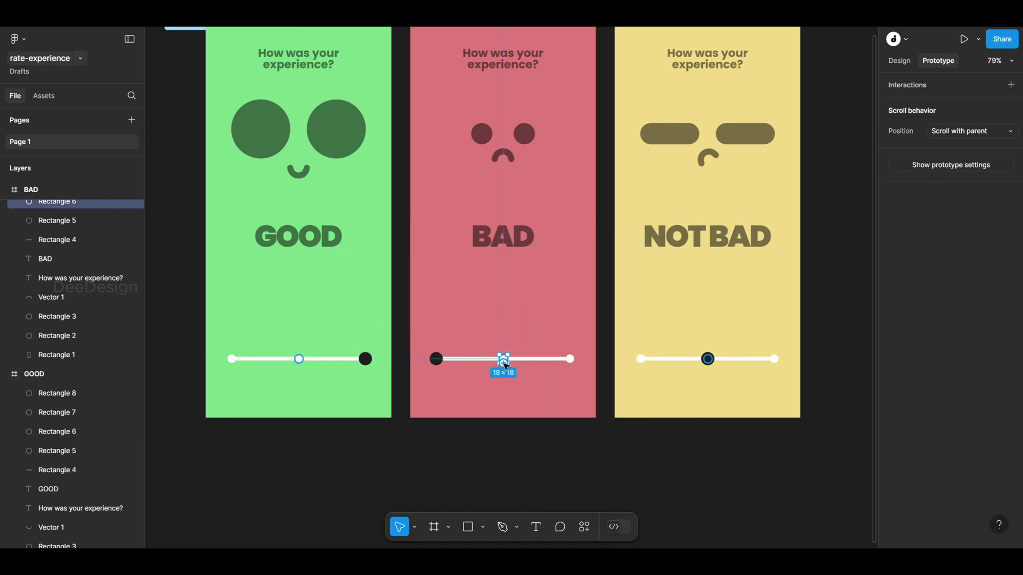
pyautogui.moveTo(504, 363); pyautogui.dragTo(761, 401)
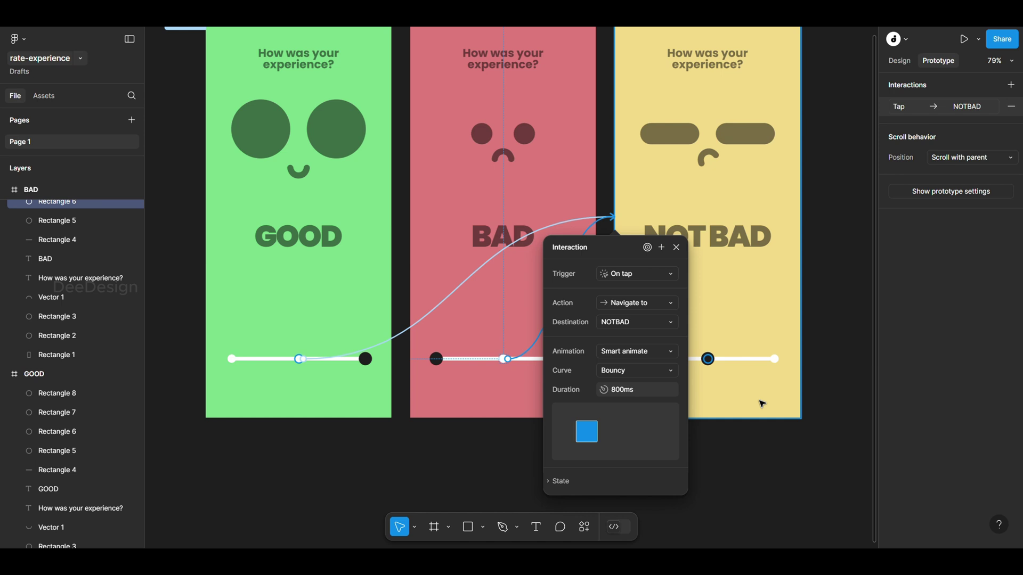
pyautogui.click(481, 447)
pyautogui.click(570, 358)
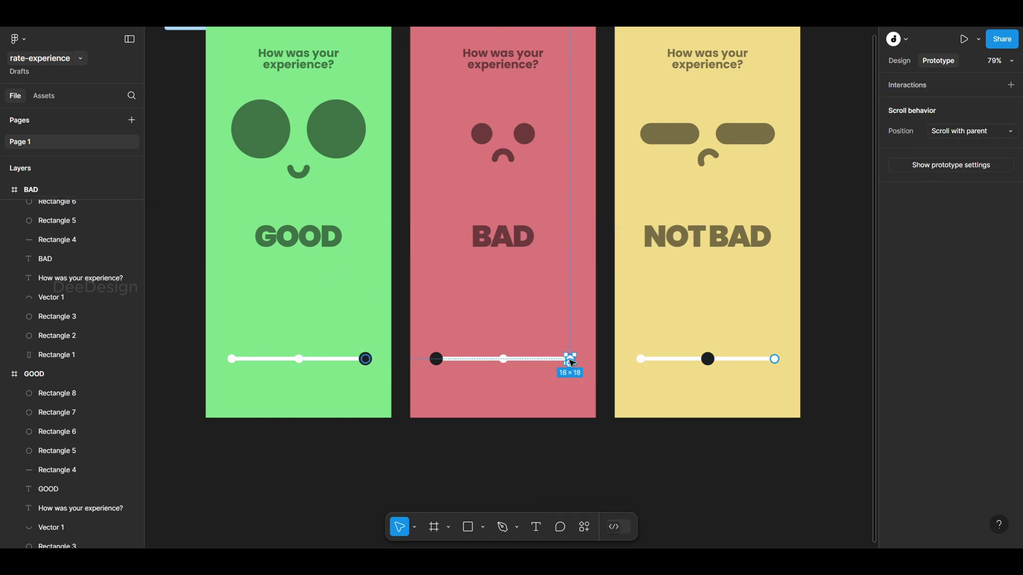
pyautogui.moveTo(570, 363); pyautogui.dragTo(343, 397)
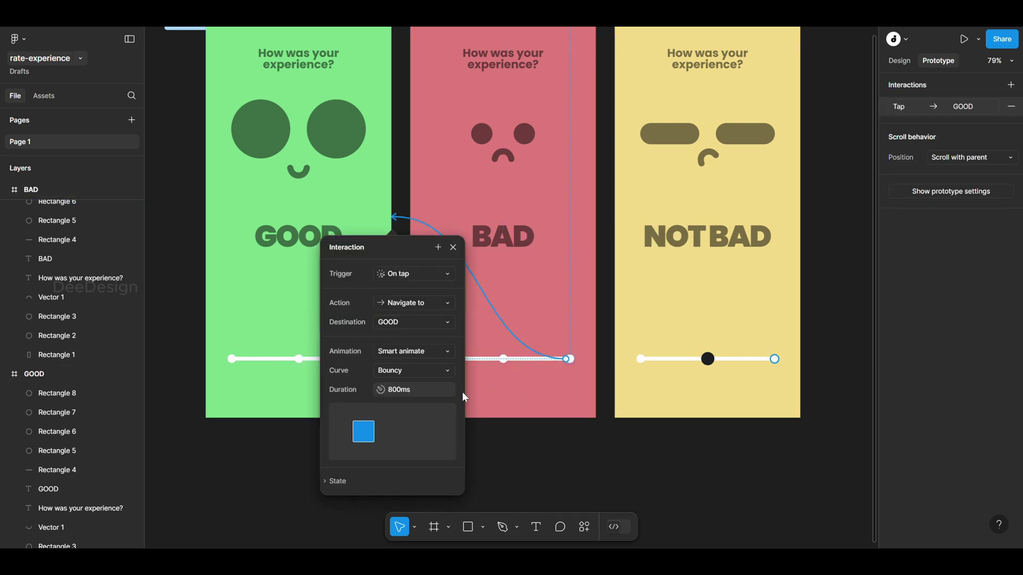
pyautogui.click(579, 465)
# Link NOTBAD's left dot to BAD and its right dot to GOOD
pyautogui.click(640, 360)
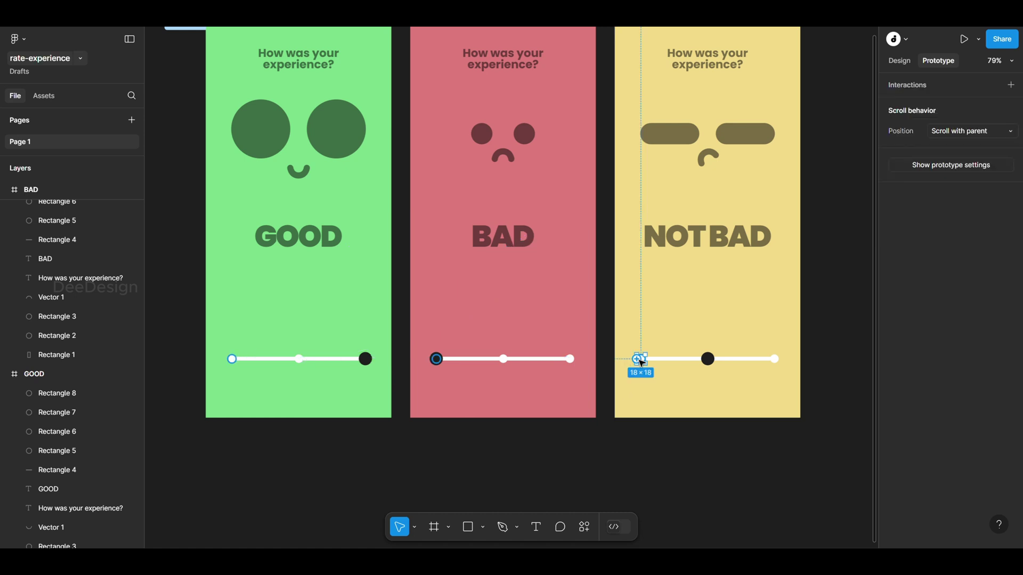
pyautogui.moveTo(641, 362); pyautogui.dragTo(505, 397)
pyautogui.click(807, 472)
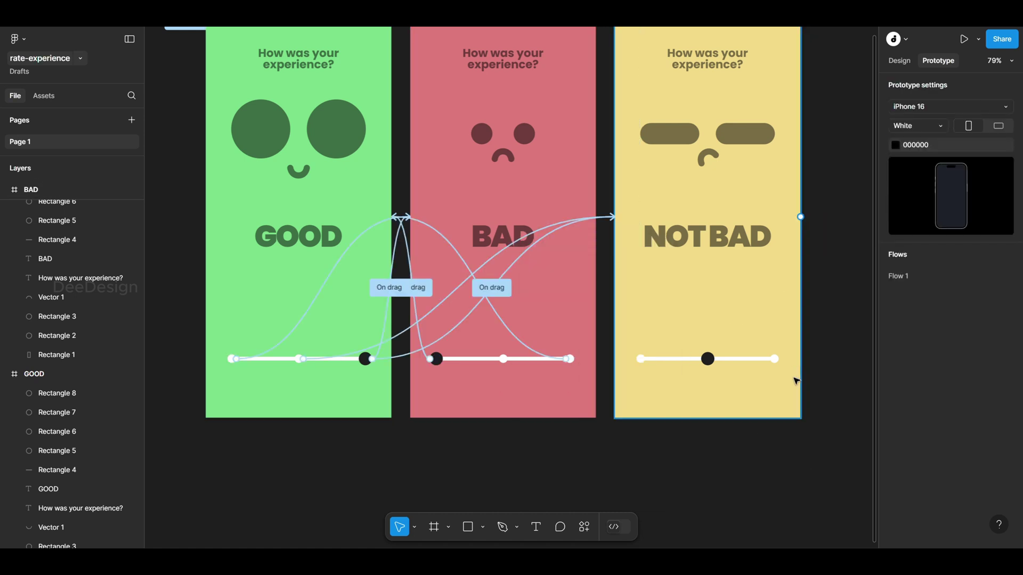
pyautogui.click(776, 359)
pyautogui.moveTo(776, 367); pyautogui.dragTo(345, 404)
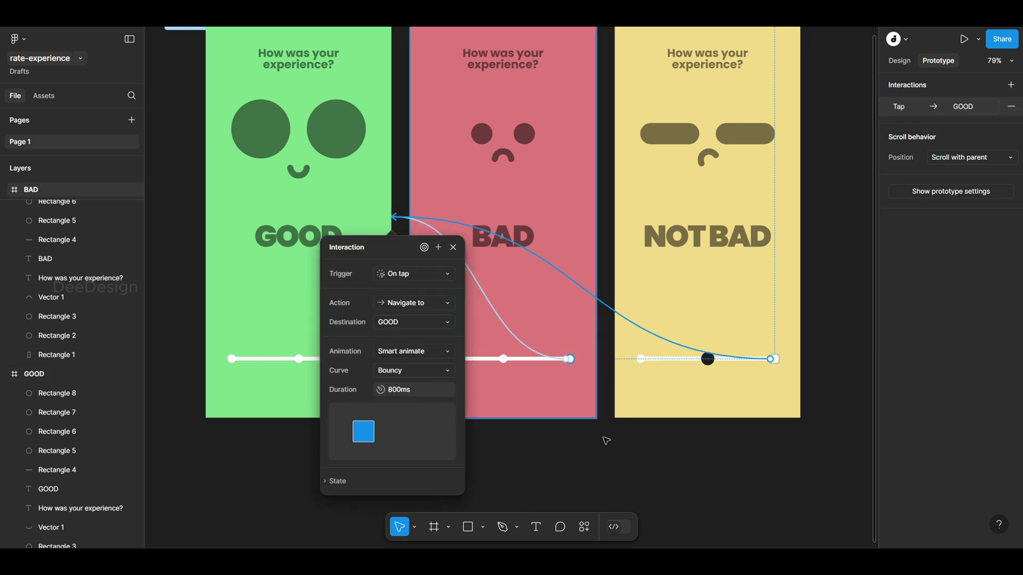
pyautogui.click(623, 471)
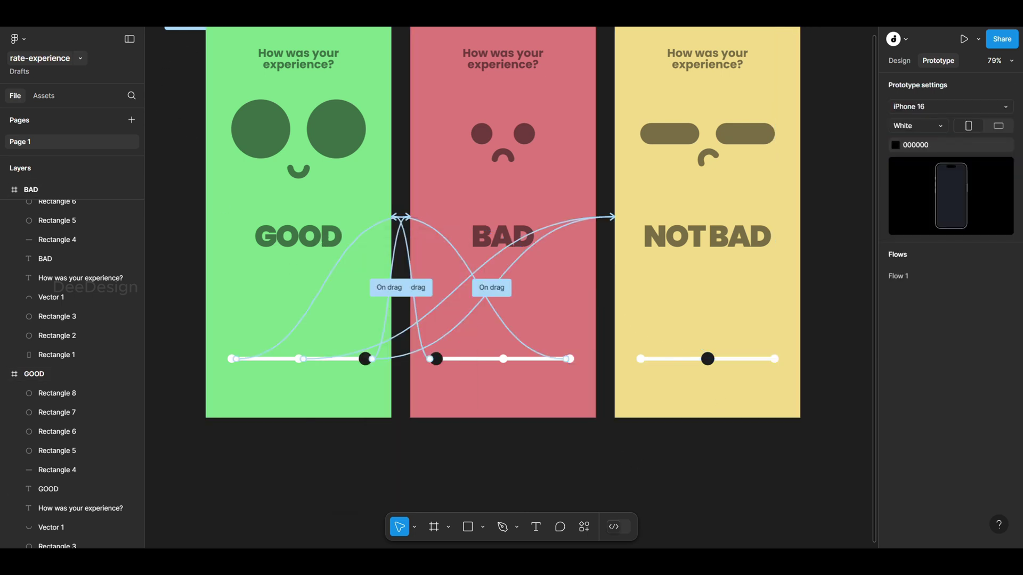
pyautogui.hotkey('ctrl', 'alt', 'Return')
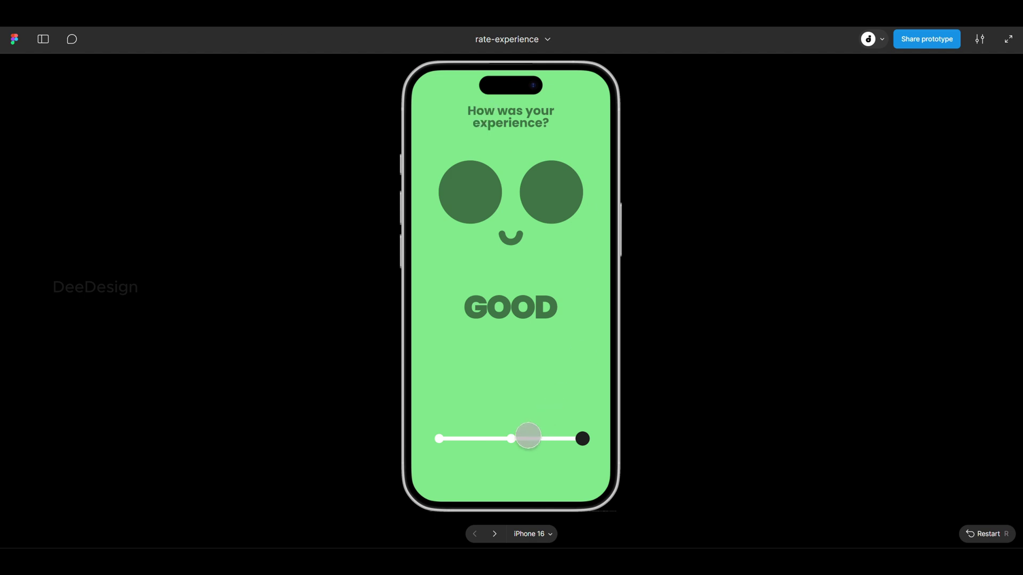
pyautogui.click(510, 440)
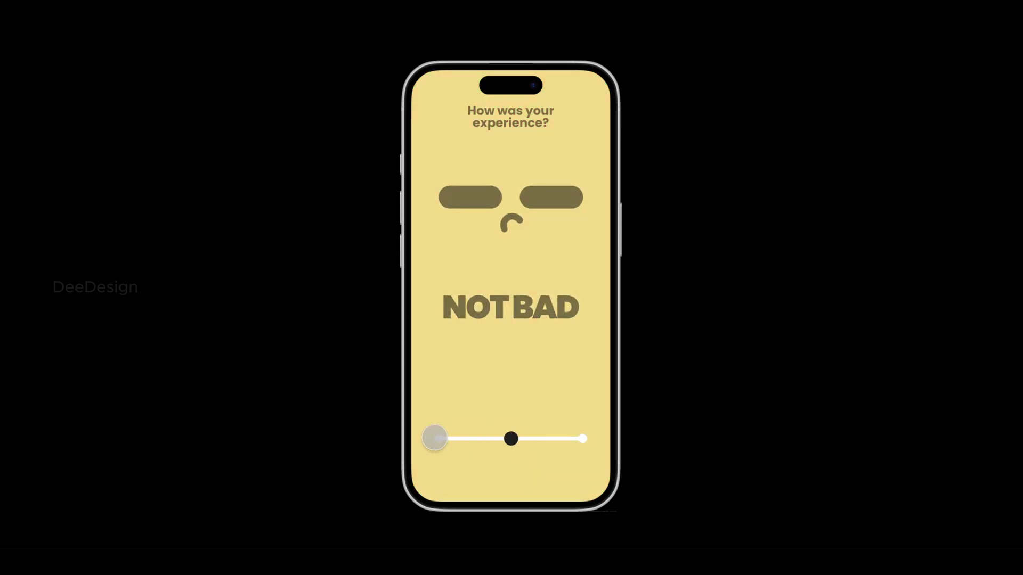
pyautogui.click(439, 439)
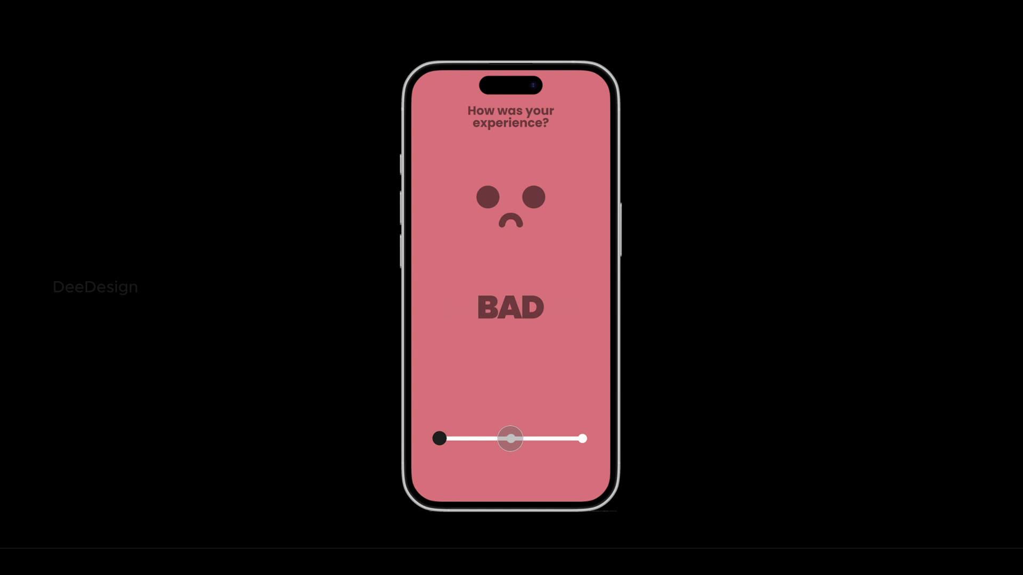
pyautogui.click(510, 438)
pyautogui.click(583, 438)
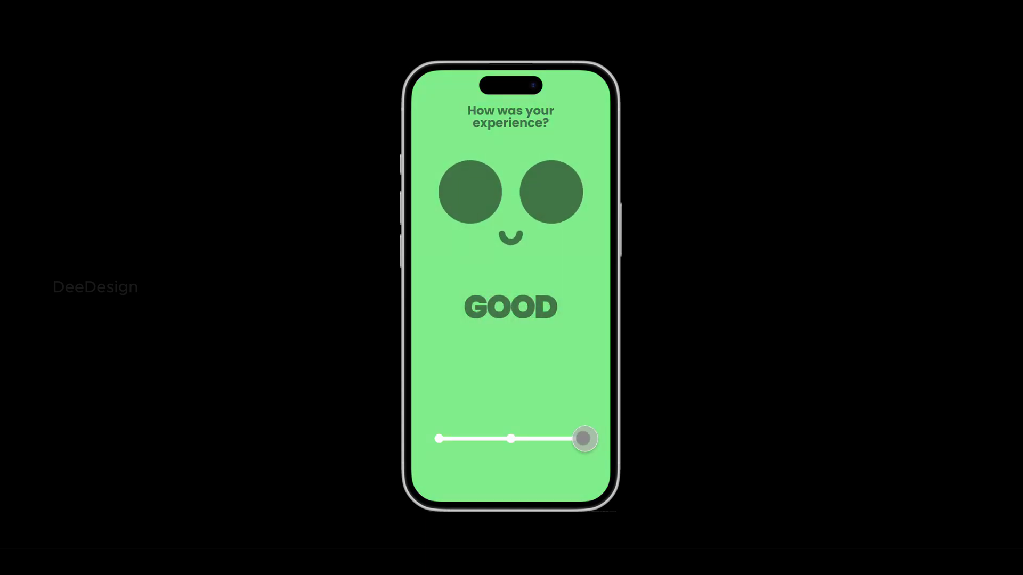
pyautogui.click(511, 438)
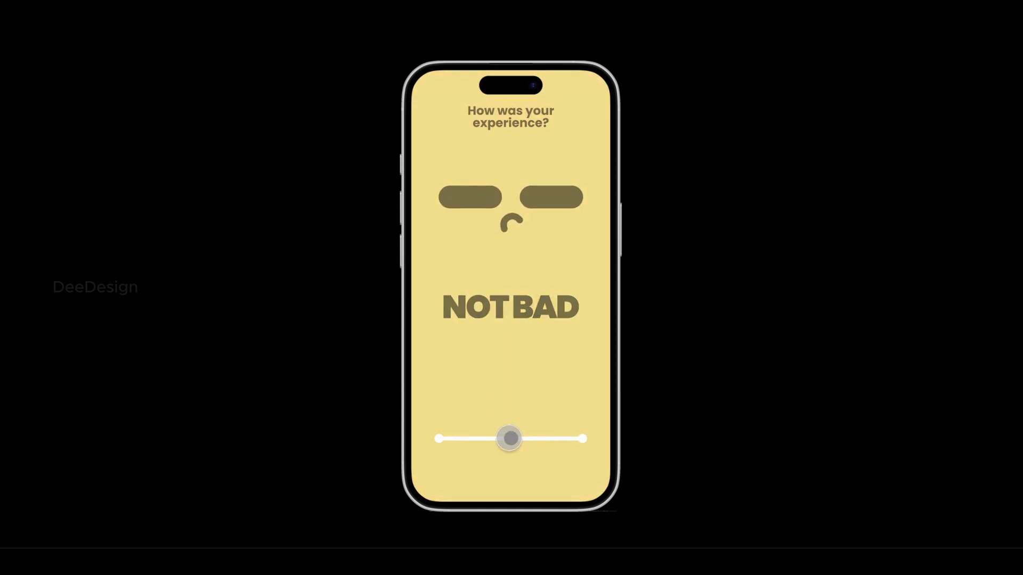
pyautogui.click(440, 438)
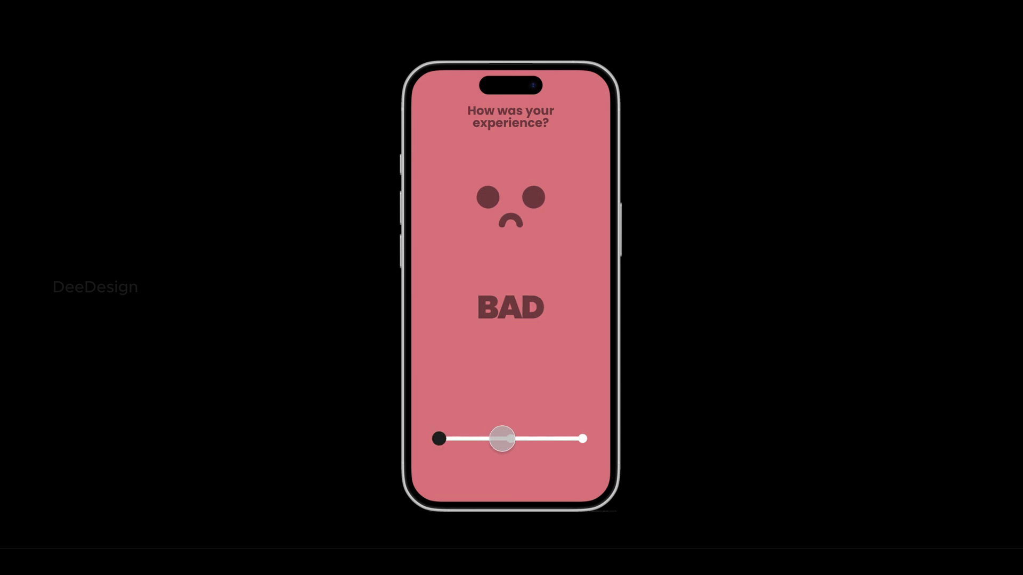
pyautogui.click(511, 439)
pyautogui.click(583, 438)
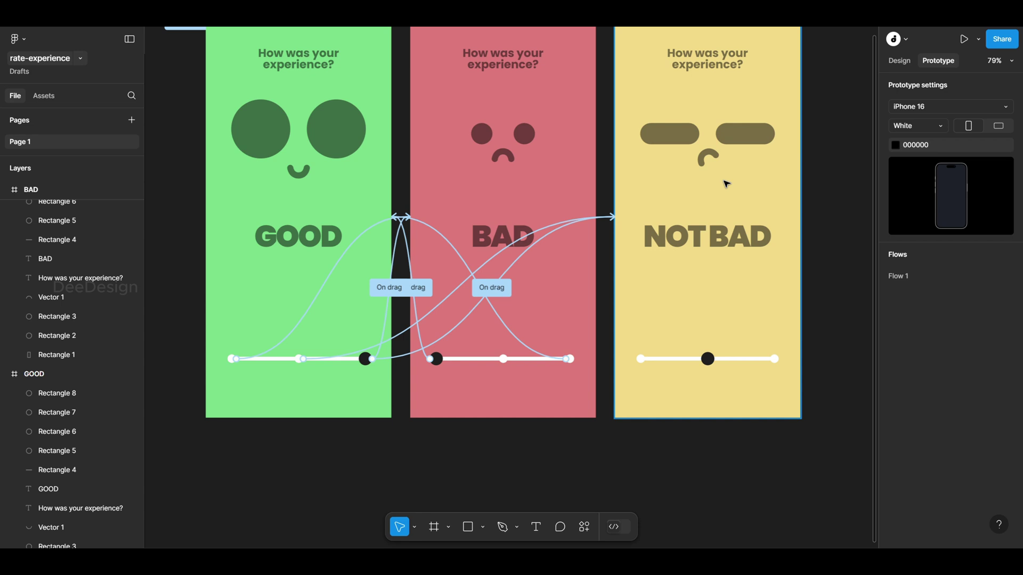
# Remove the Flow 1 starting point from the GOOD frame
pyautogui.scroll(-10, 726, 187)
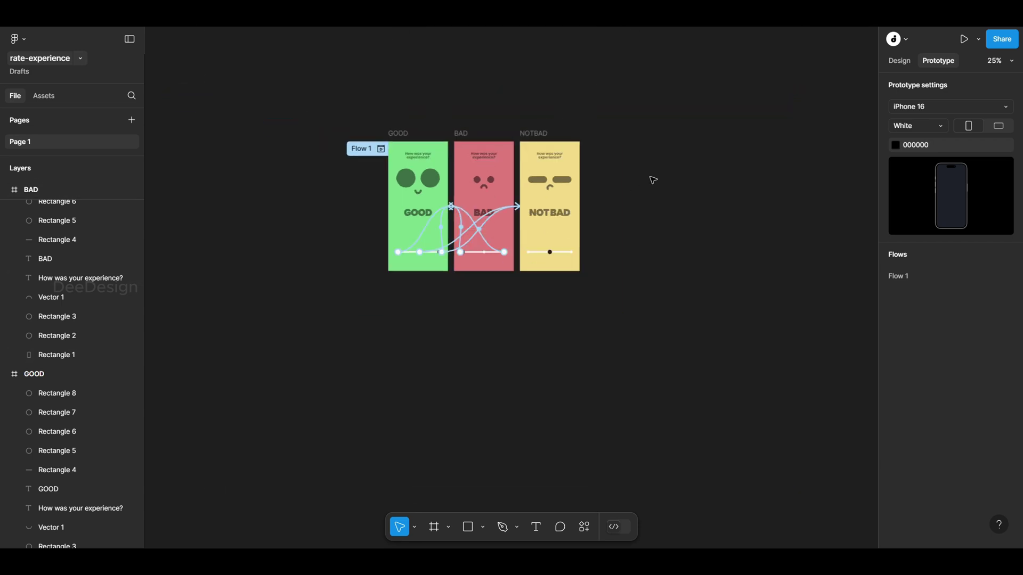
pyautogui.click(360, 152)
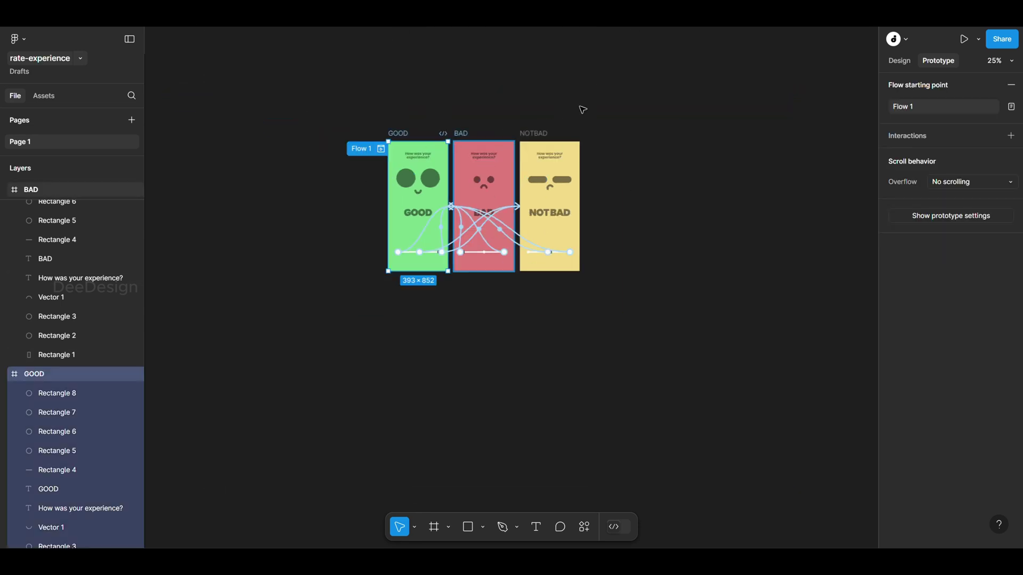
pyautogui.click(626, 115)
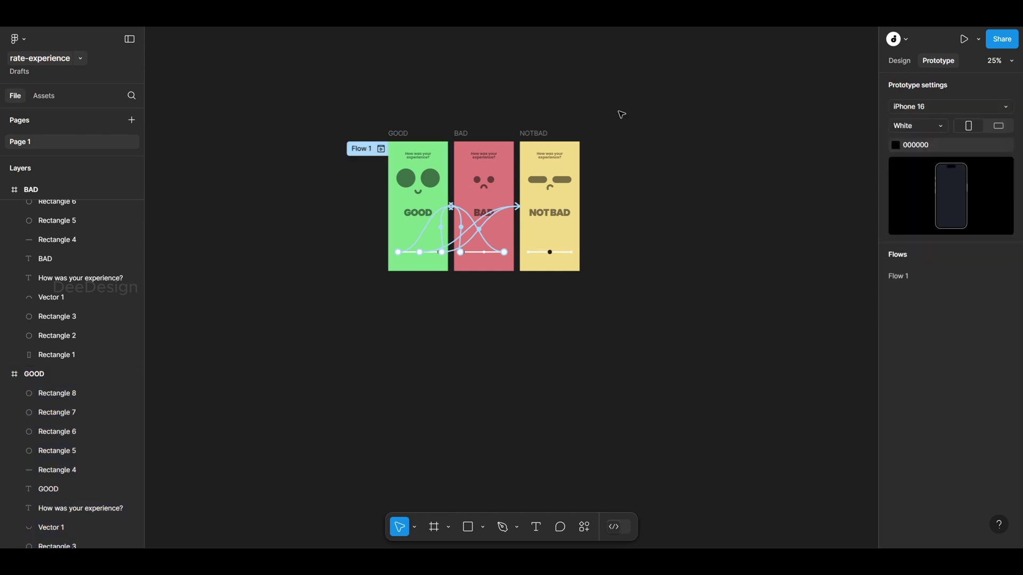
pyautogui.click(361, 149)
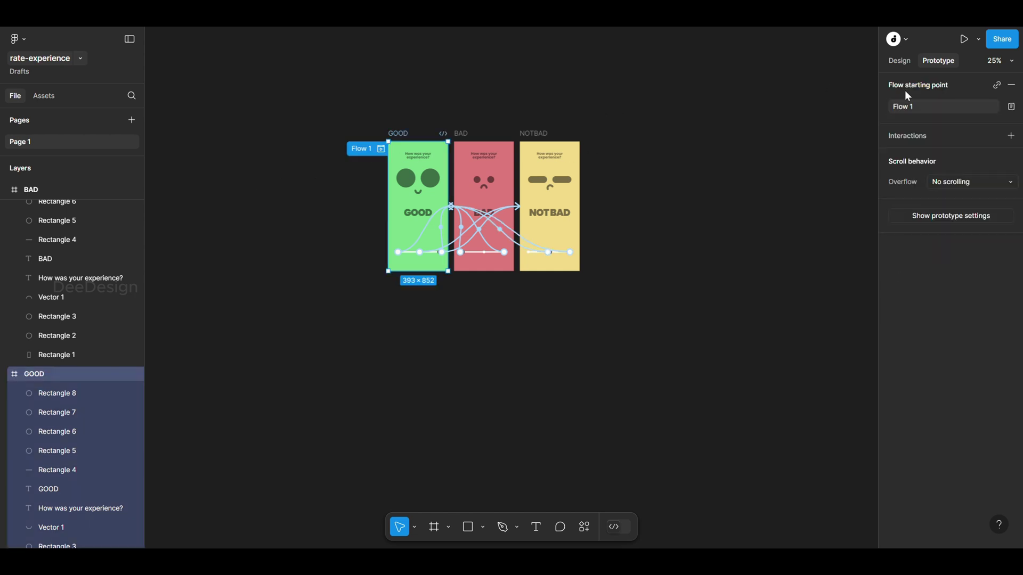
pyautogui.click(1015, 89)
pyautogui.click(616, 178)
# Select the GOOD, BAD and NOTBAD frames and create a component set from them
pyautogui.keyDown('ctrl'); pyautogui.scroll(3, 608, 153); pyautogui.keyUp('ctrl')
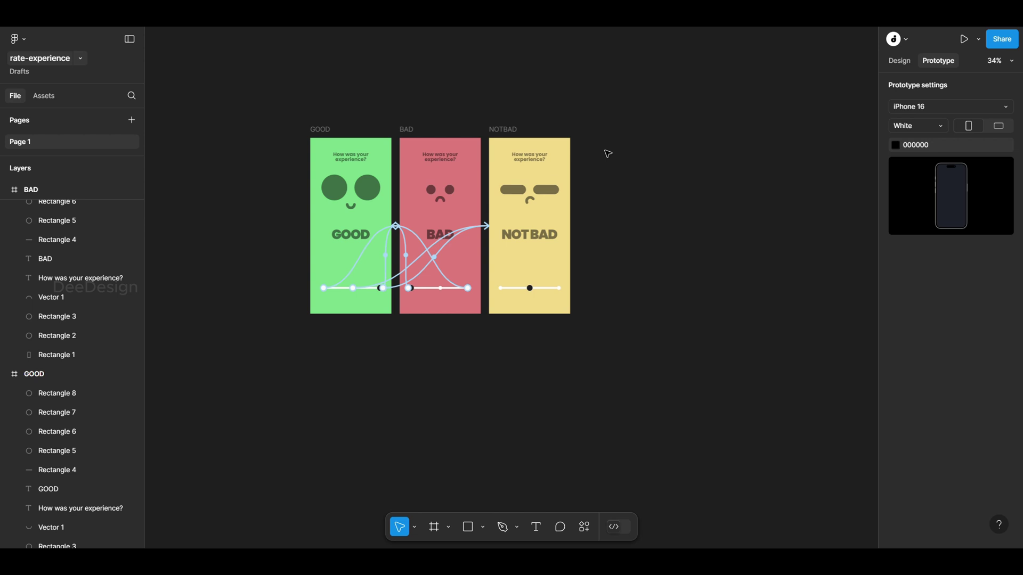
pyautogui.moveTo(254, 104); pyautogui.dragTo(666, 400)
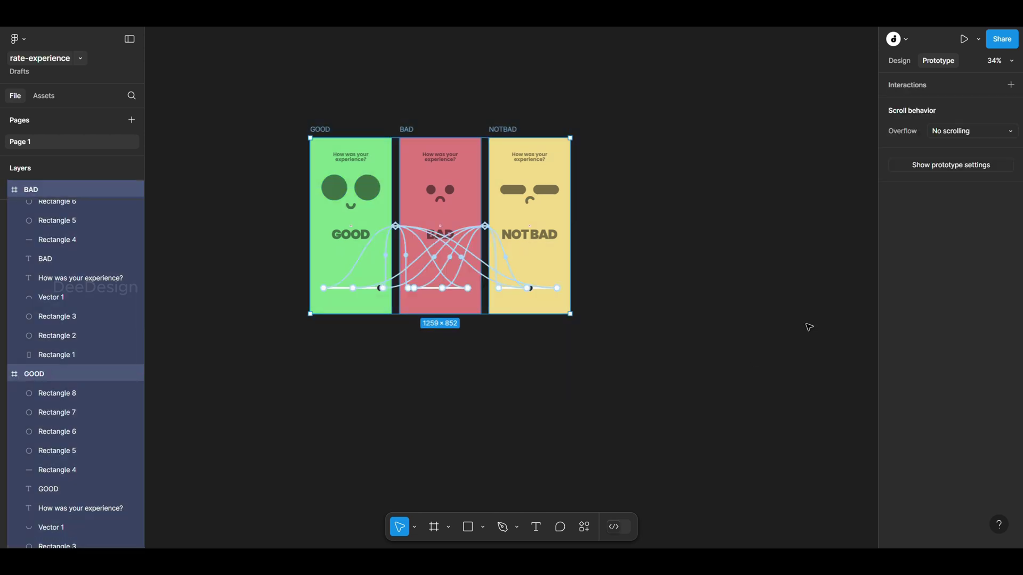
pyautogui.click(900, 62)
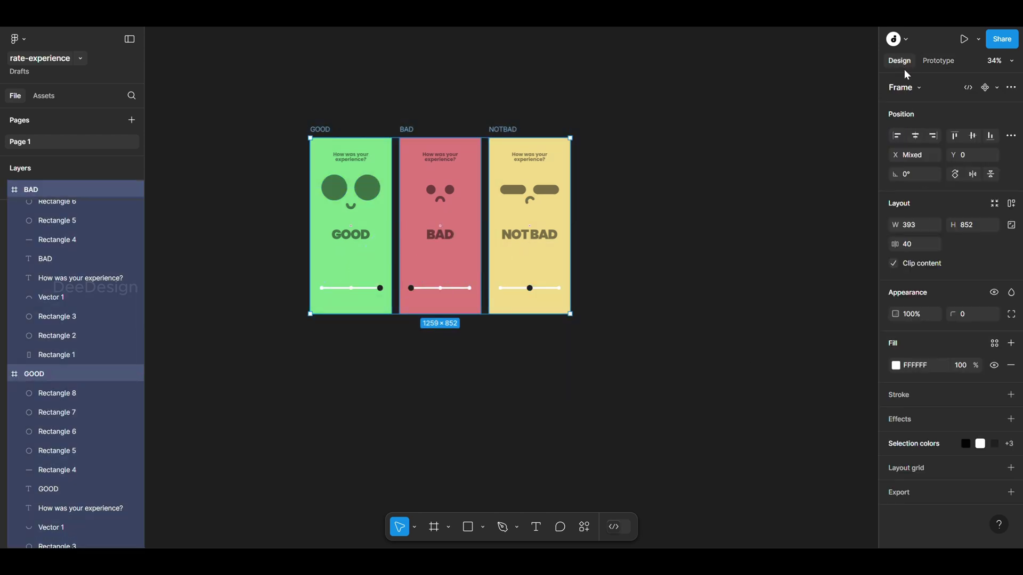
pyautogui.click(997, 87)
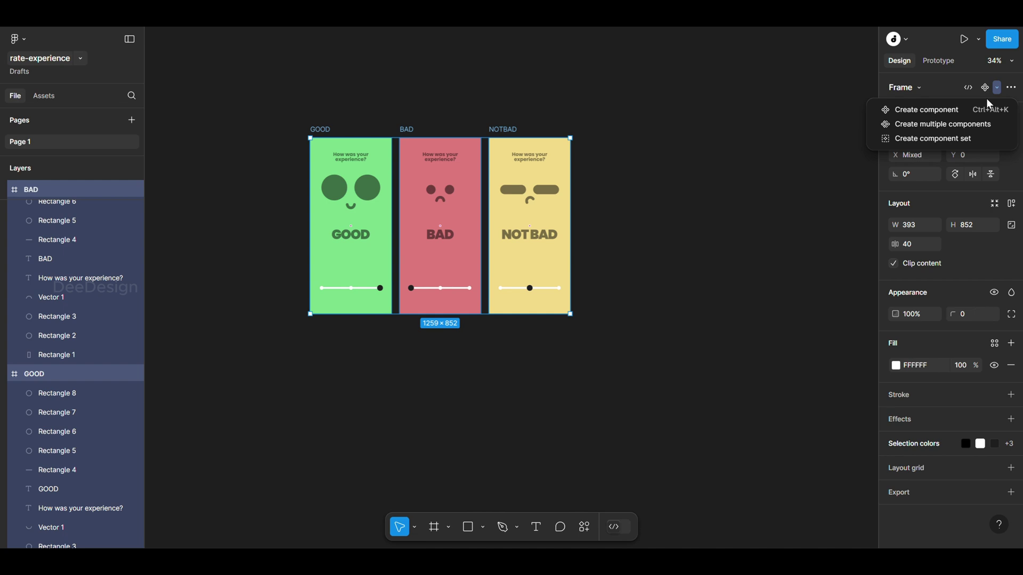
pyautogui.click(948, 140)
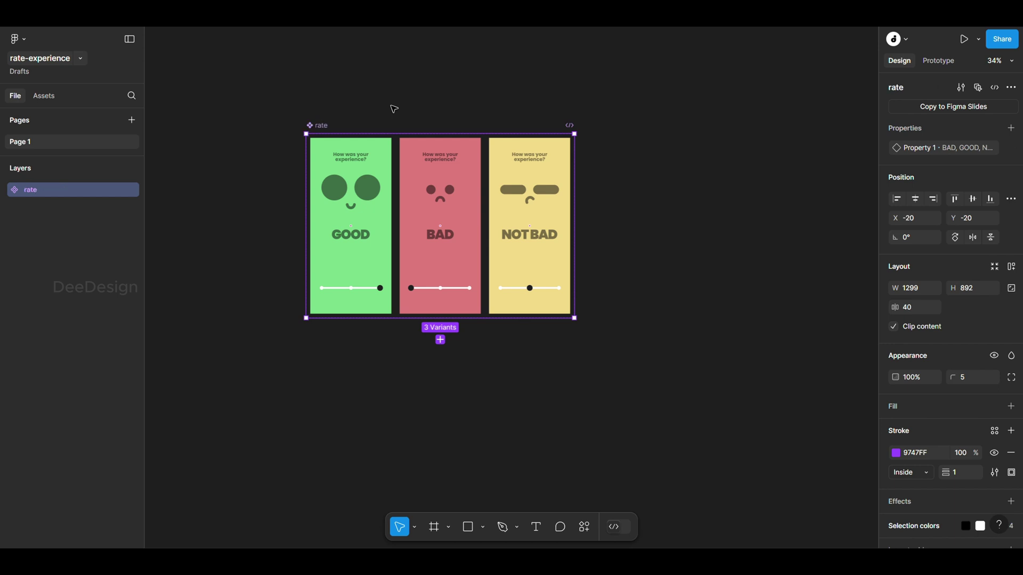
# Add an iPhone 16 frame level with the cards and rename it app
pyautogui.click(394, 109)
pyautogui.hscroll(3, 545, 295)
pyautogui.scroll(1, 546, 295)
pyautogui.moveTo(546, 295); pyautogui.dragTo(474, 293)
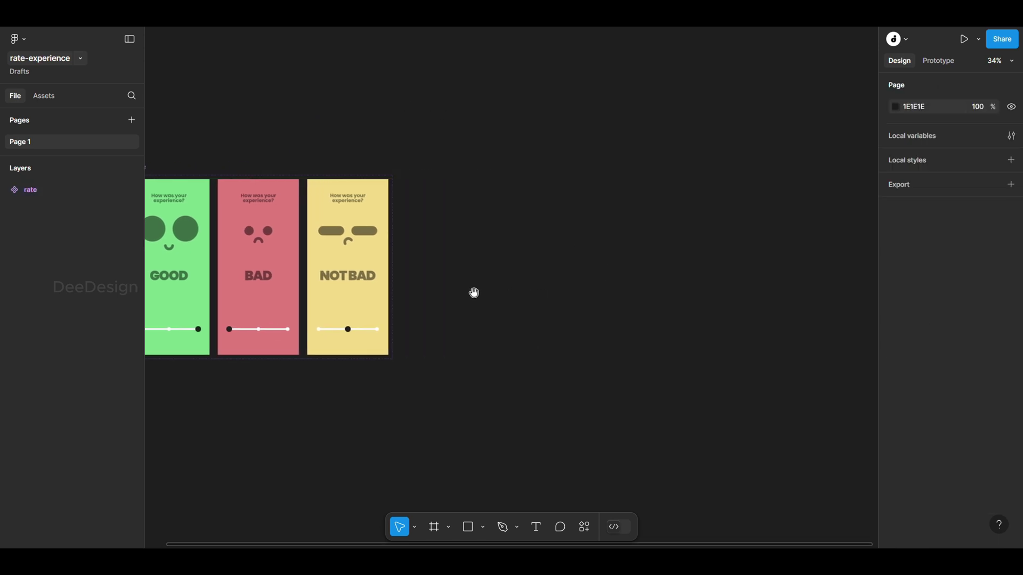
pyautogui.click(434, 535)
pyautogui.click(906, 176)
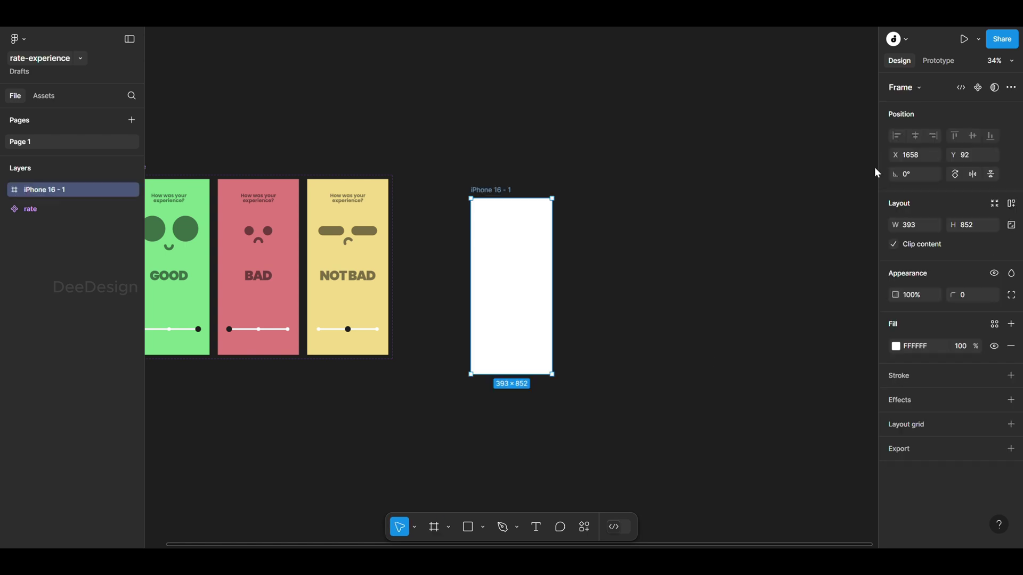
pyautogui.moveTo(523, 274); pyautogui.dragTo(519, 256)
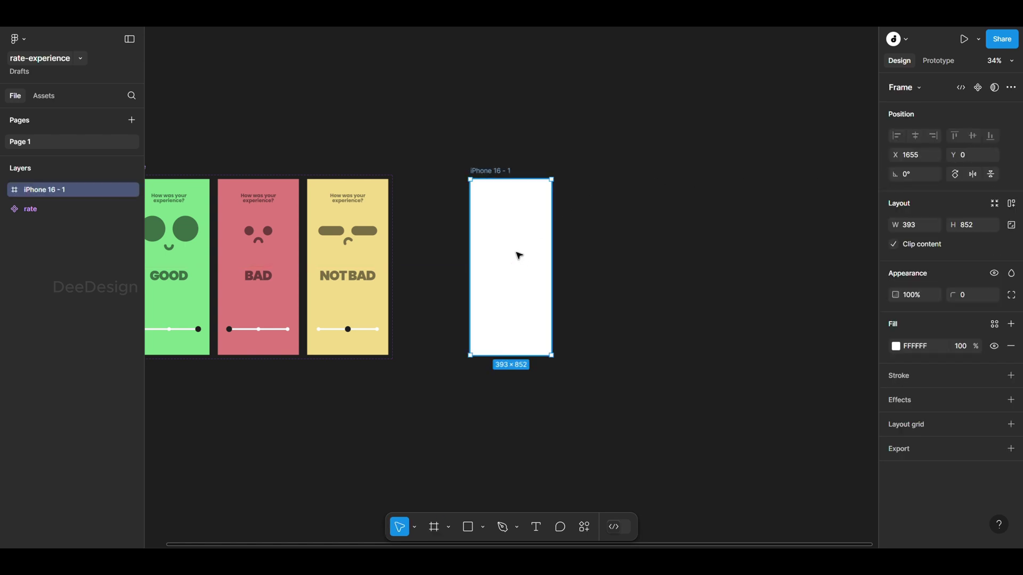
pyautogui.doubleClick(497, 172)
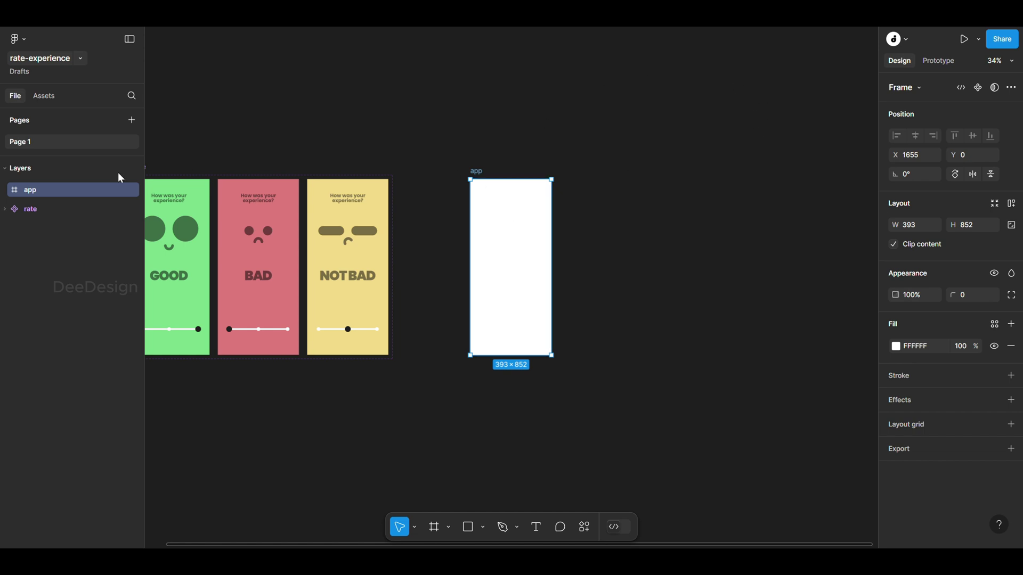
# Insert a GOOD rate instance from Assets and snap it to the app frame's top
pyautogui.click(45, 96)
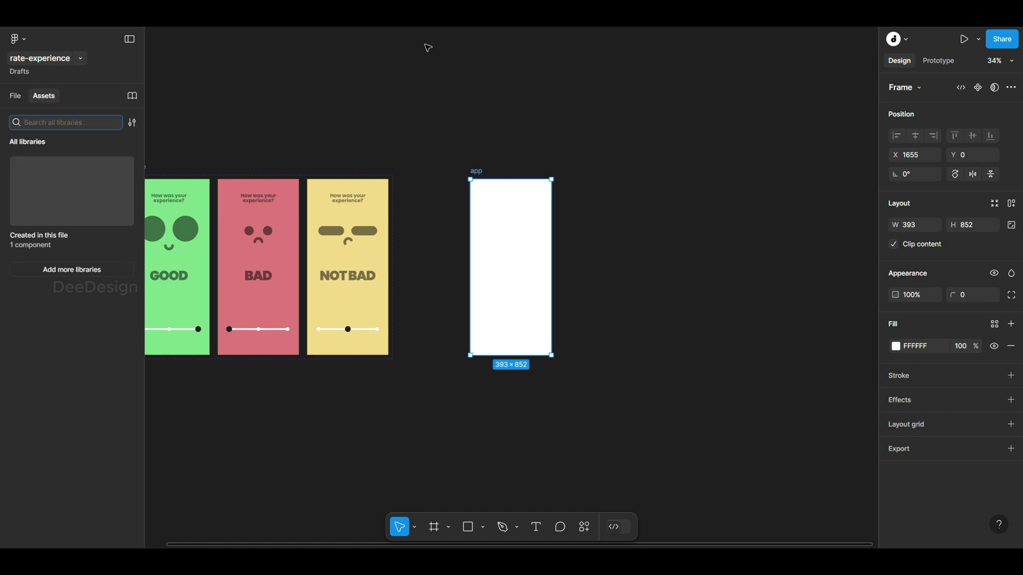
pyautogui.click(63, 196)
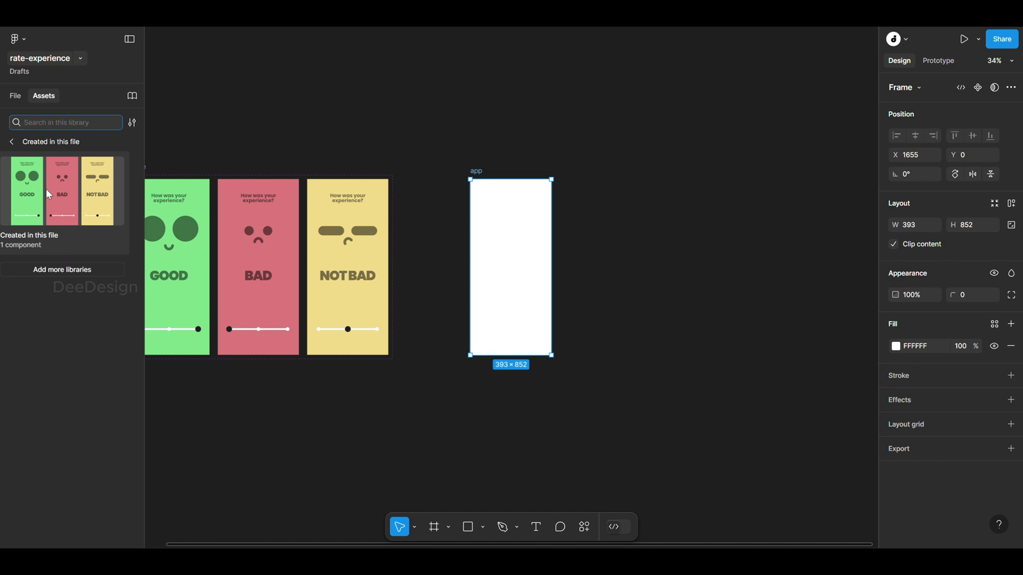
pyautogui.click(65, 219)
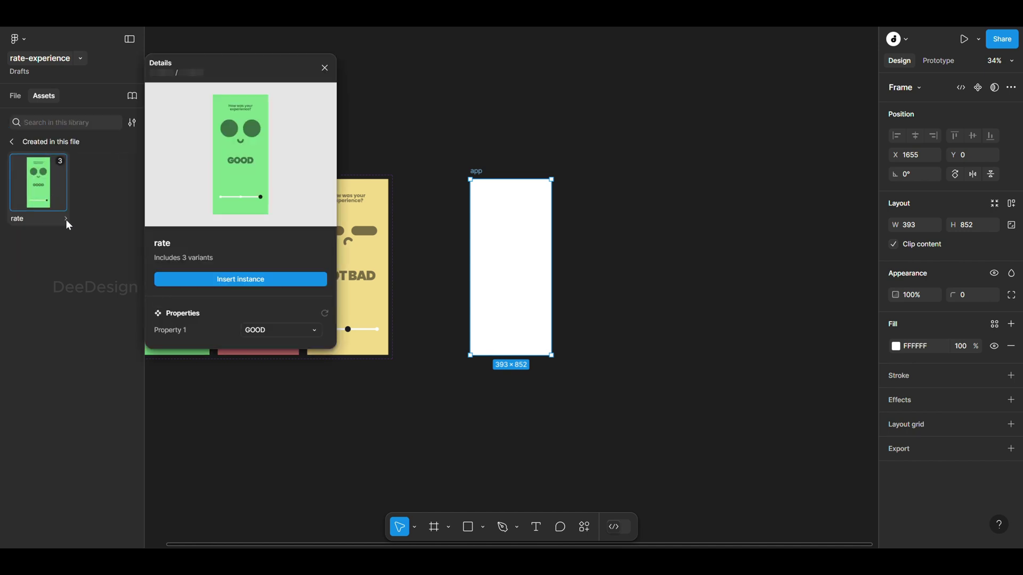
pyautogui.click(268, 278)
pyautogui.moveTo(511, 234); pyautogui.dragTo(489, 205)
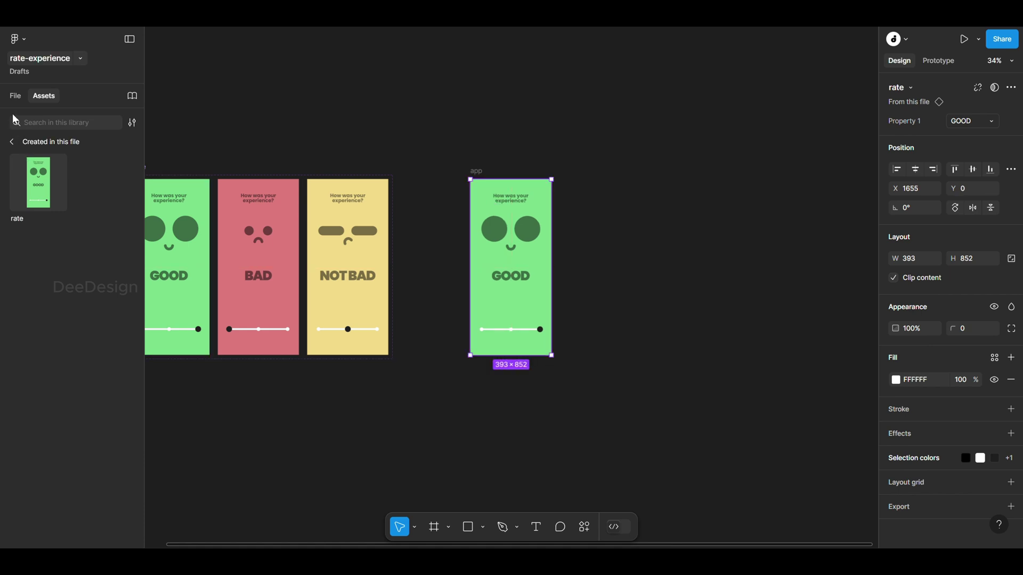
# Nest the rate instance inside the app frame in the Layers panel
pyautogui.click(13, 95)
pyautogui.scroll(5, 475, 184)
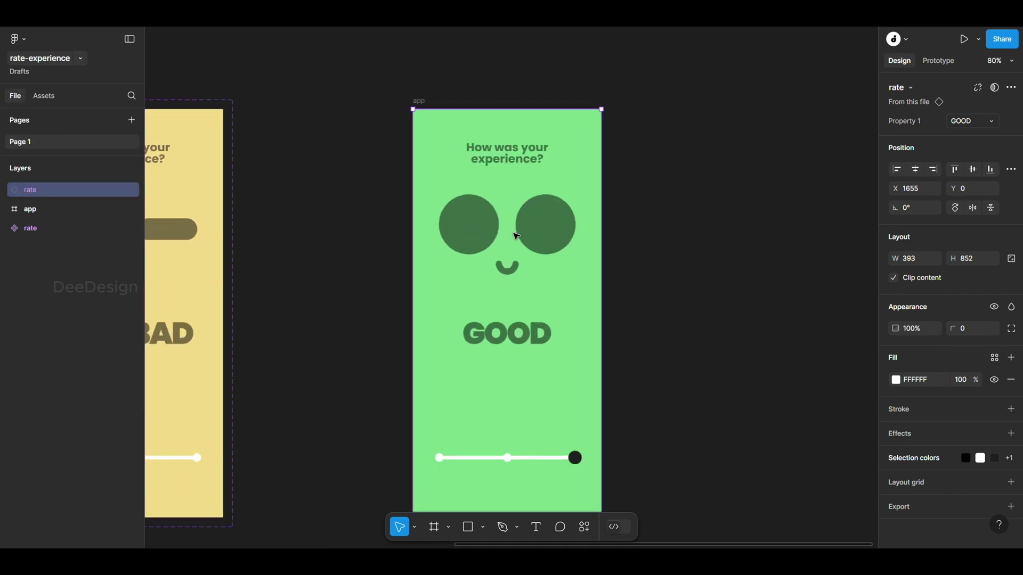
pyautogui.moveTo(476, 193)
pyautogui.mouseDown()
pyautogui.moveTo(490, 177)
pyautogui.moveTo(476, 193)
pyautogui.mouseUp()
pyautogui.click(707, 137)
pyautogui.click(420, 101)
pyautogui.click(451, 136)
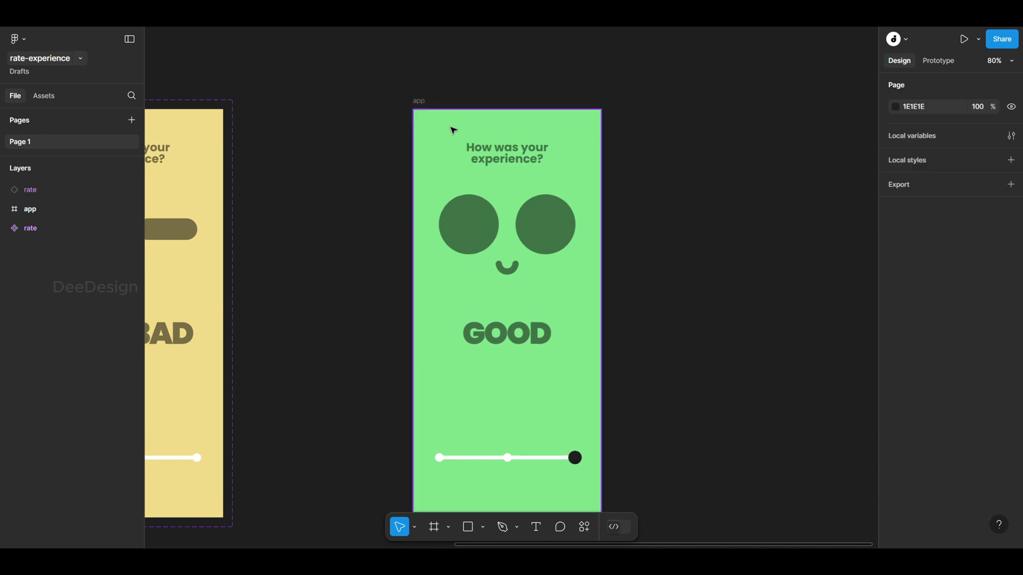
pyautogui.moveTo(31, 189); pyautogui.dragTo(33, 211)
# Nudge the app frame slightly up and right, then preview the prototype
pyautogui.moveTo(419, 102); pyautogui.dragTo(426, 82)
pyautogui.scroll(1, 421, 314)
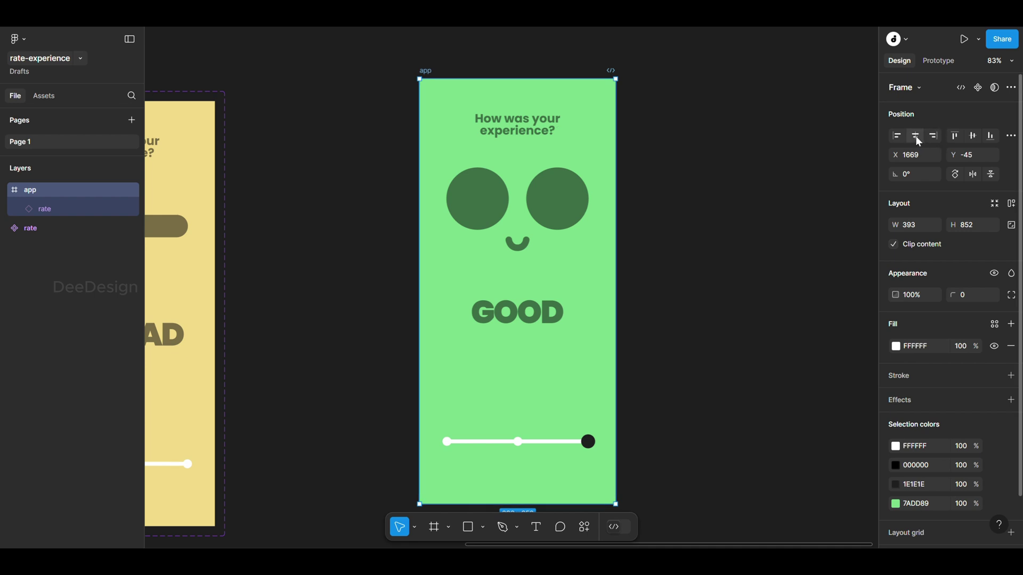
pyautogui.click(685, 219)
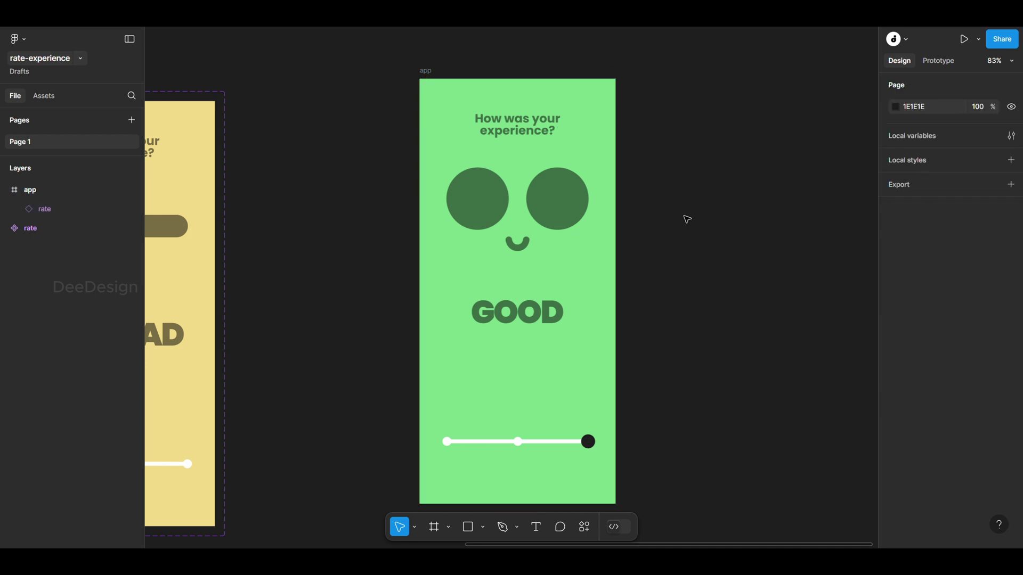
pyautogui.moveTo(430, 73); pyautogui.dragTo(445, 75)
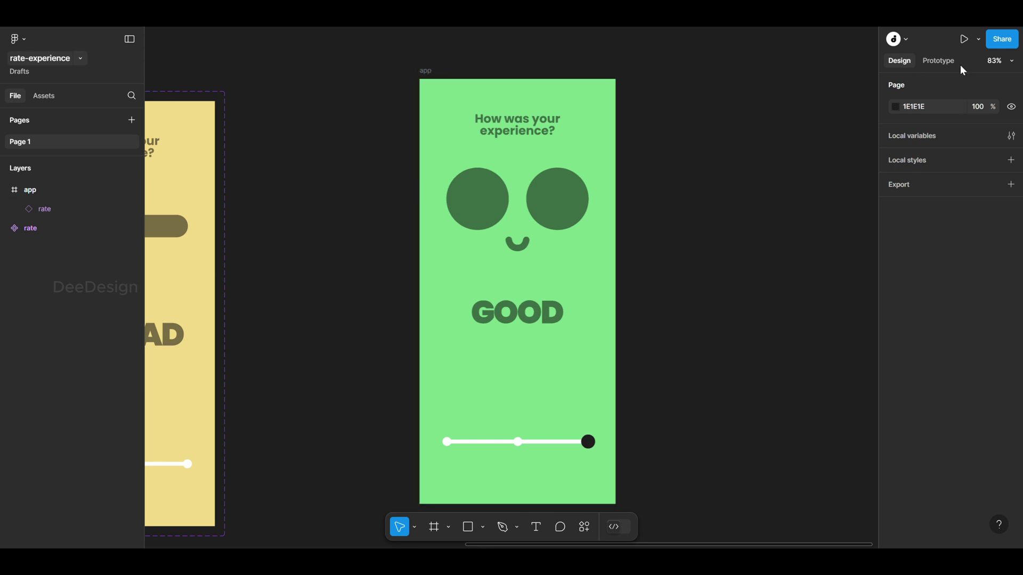
pyautogui.click(965, 39)
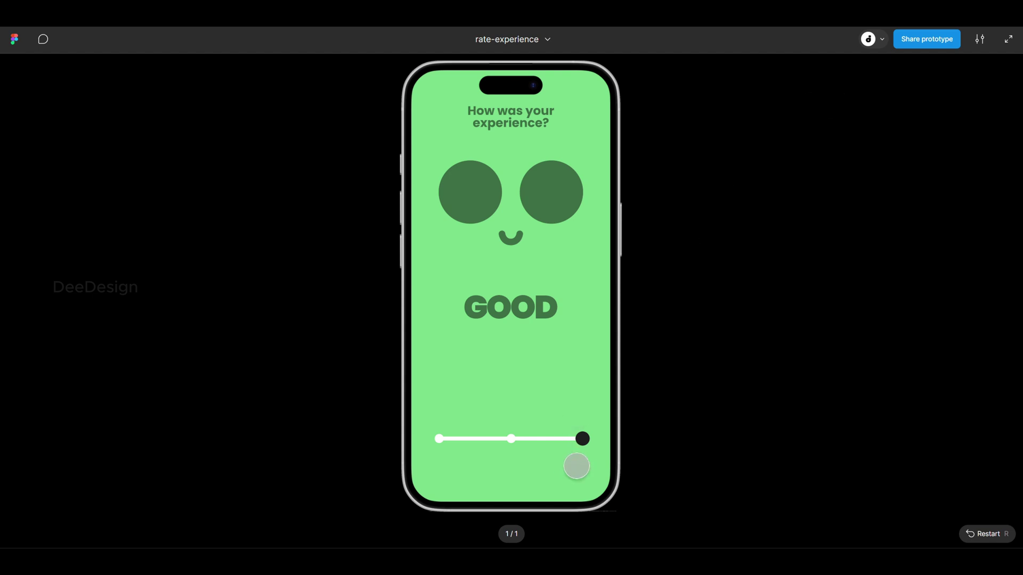
pyautogui.click(511, 438)
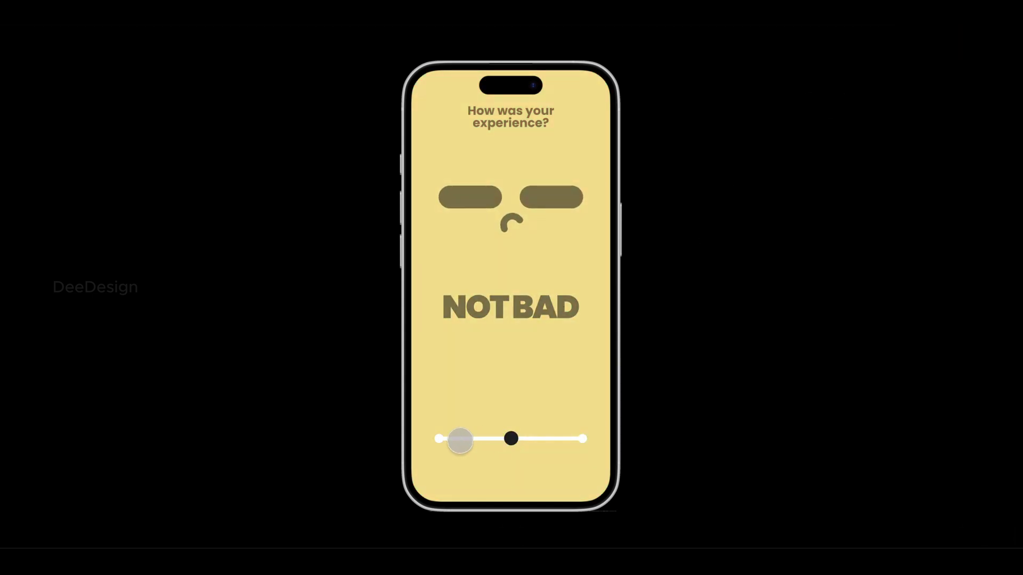
pyautogui.click(440, 438)
pyautogui.click(511, 439)
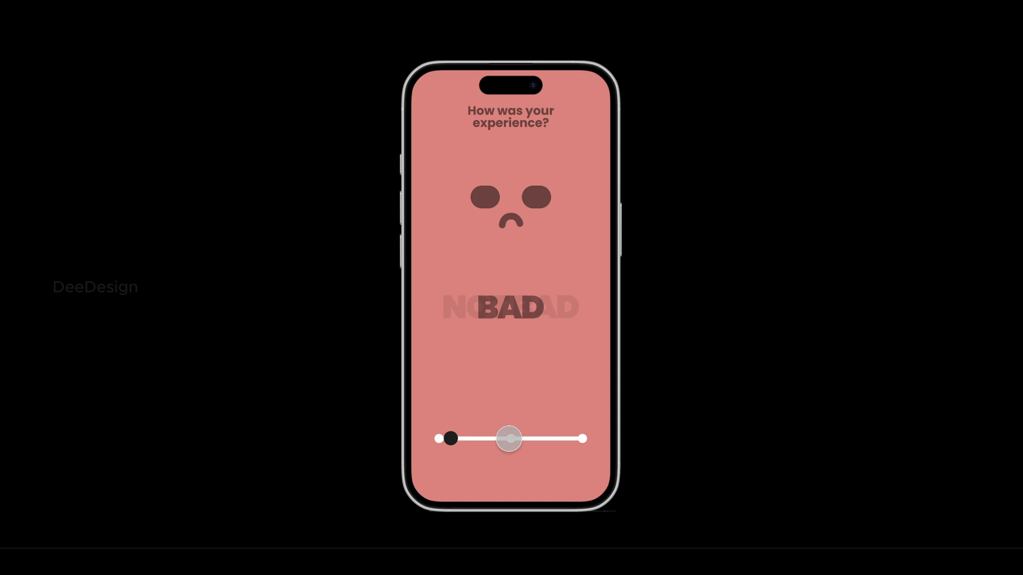
pyautogui.click(582, 439)
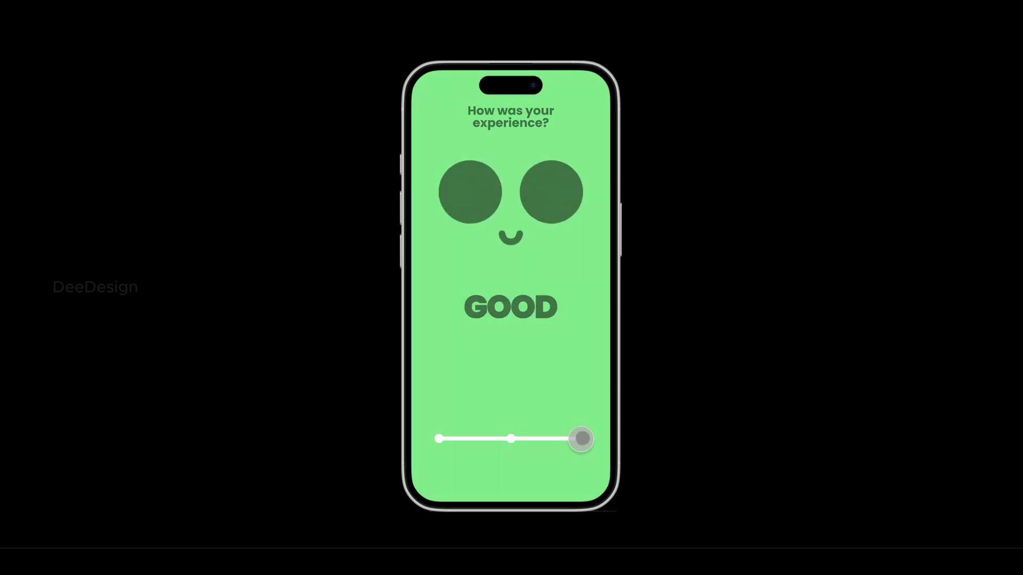
pyautogui.click(511, 438)
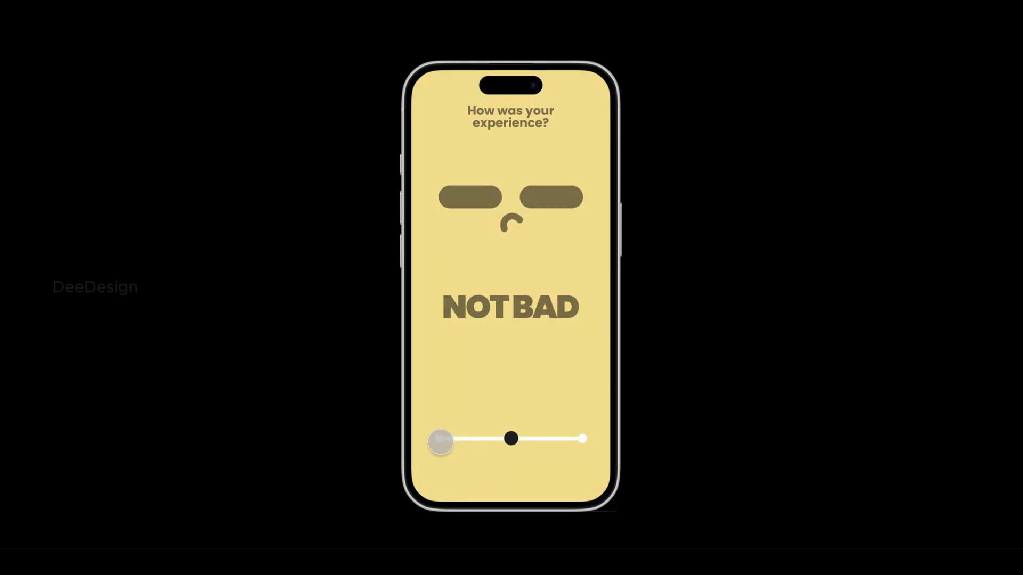
pyautogui.click(440, 439)
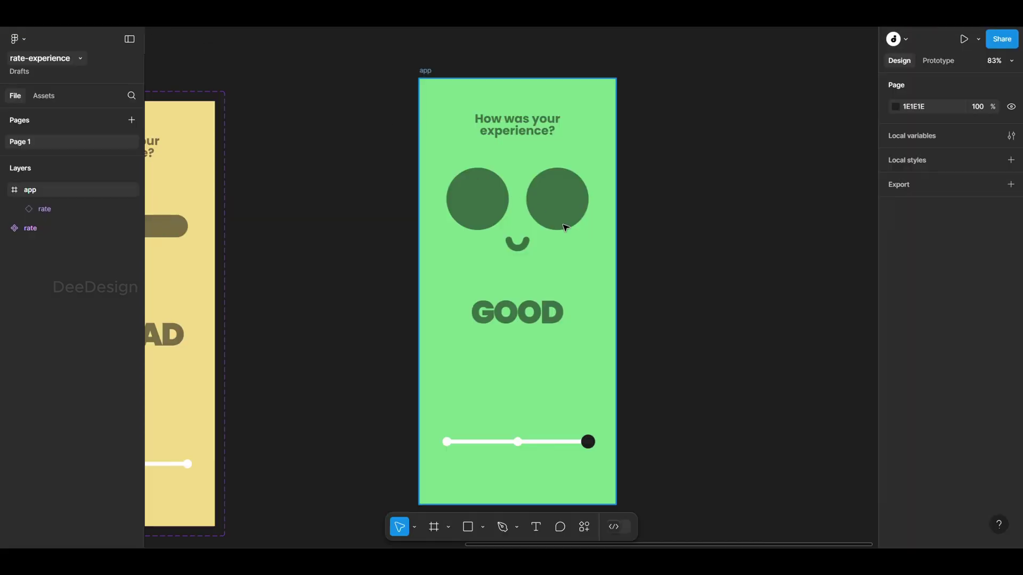
# Select the How was your experience? headings in the rate variants
pyautogui.scroll(-5, 795, 293)
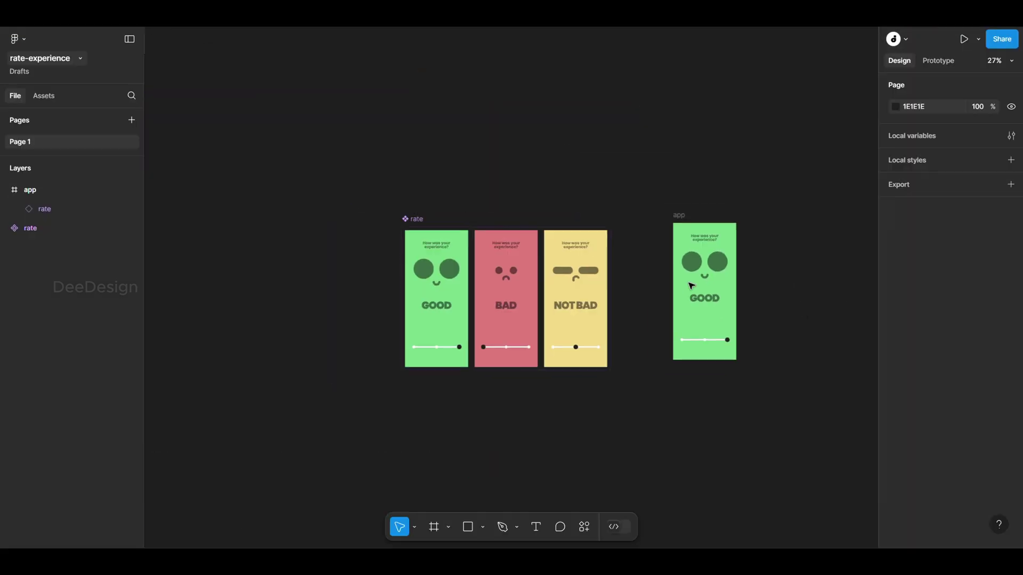
pyautogui.scroll(4, 519, 247)
pyautogui.click(366, 248)
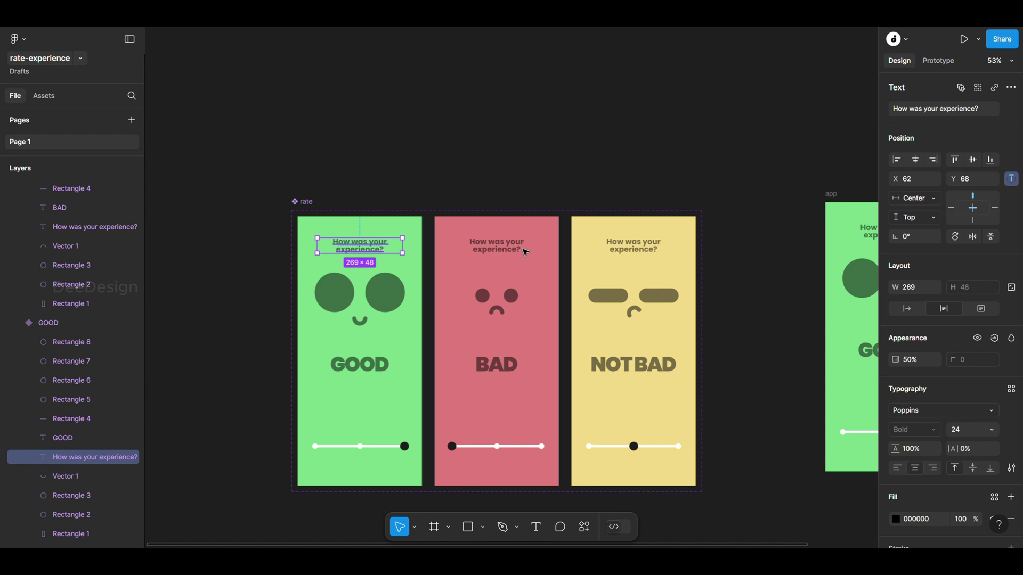